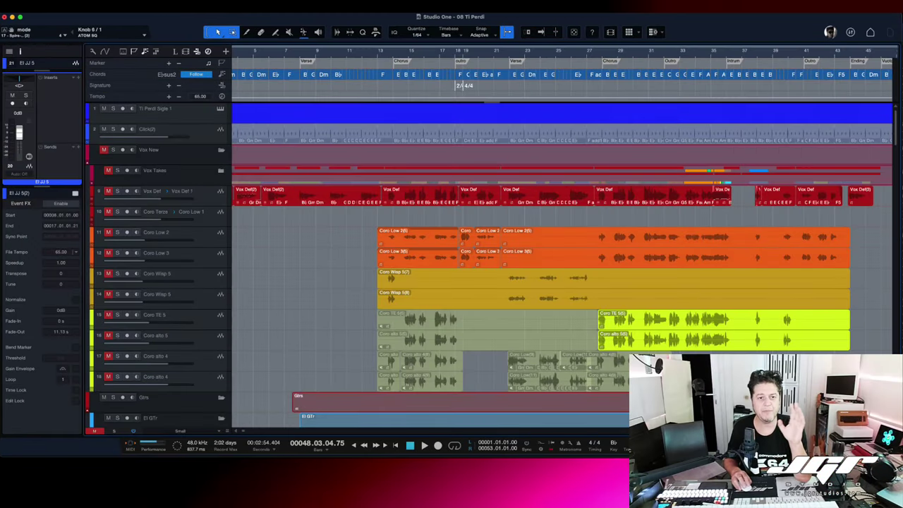
Show the Launcher beside the arrangement, widened to fit all eight scenes, and select the Vox Def cell under Scene 7
{"action": "left_click", "coordinate": [632, 33]}
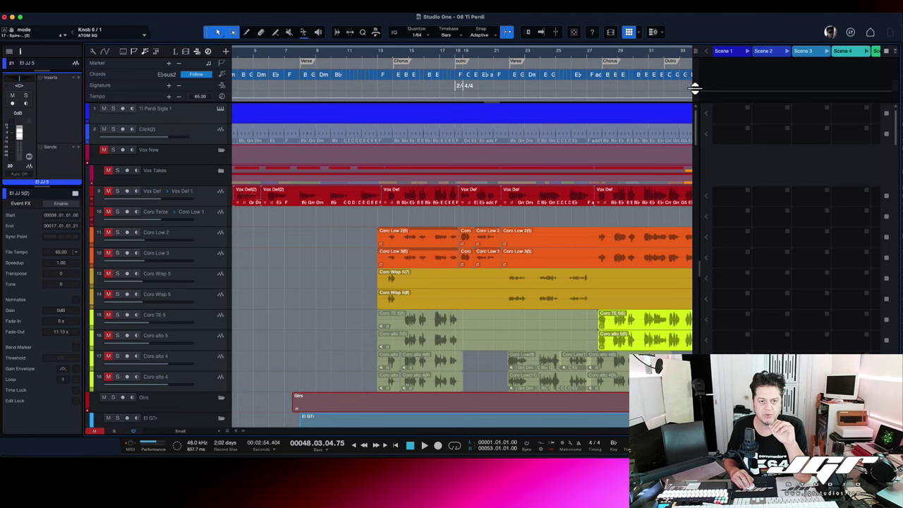
{"action": "left_click_drag", "start_coordinate": [695, 89], "coordinate": [520, 88]}
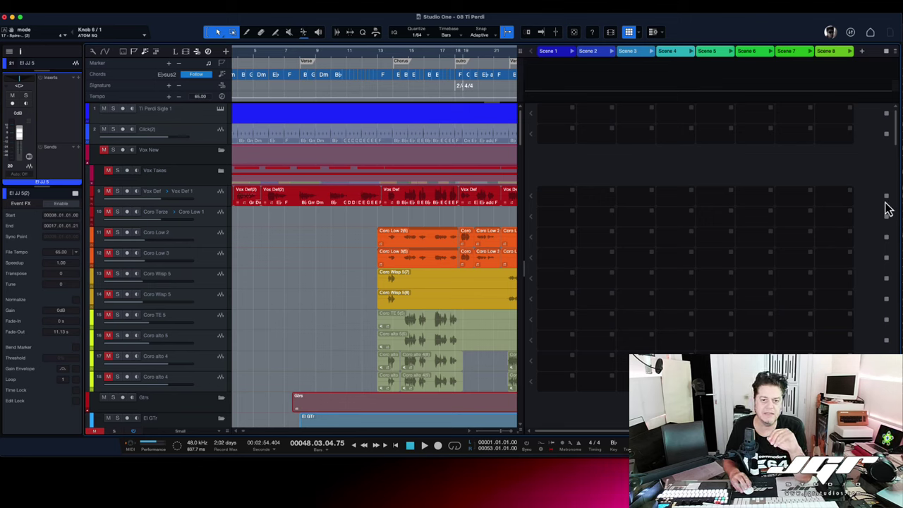
{"action": "left_click", "coordinate": [789, 200]}
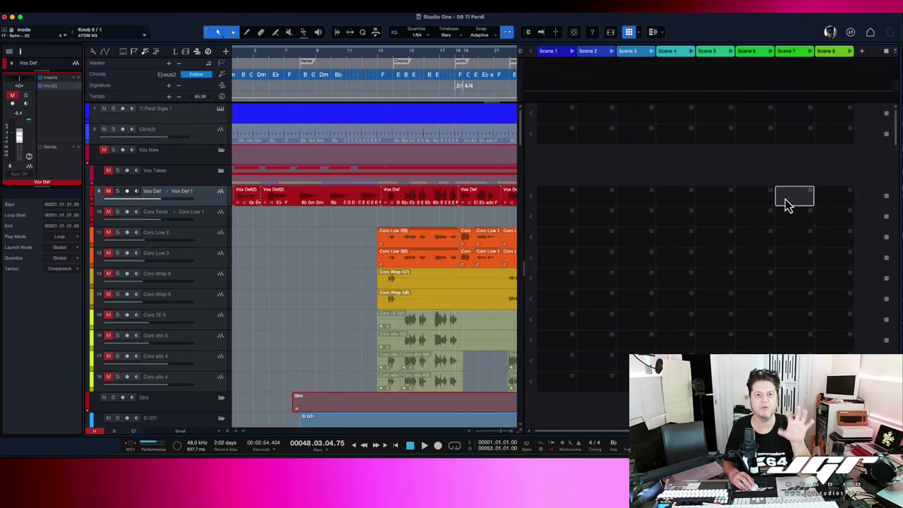
Browse the Splice library's Vocals samples and switch the category to Kicks
{"action": "key", "text": "F5"}
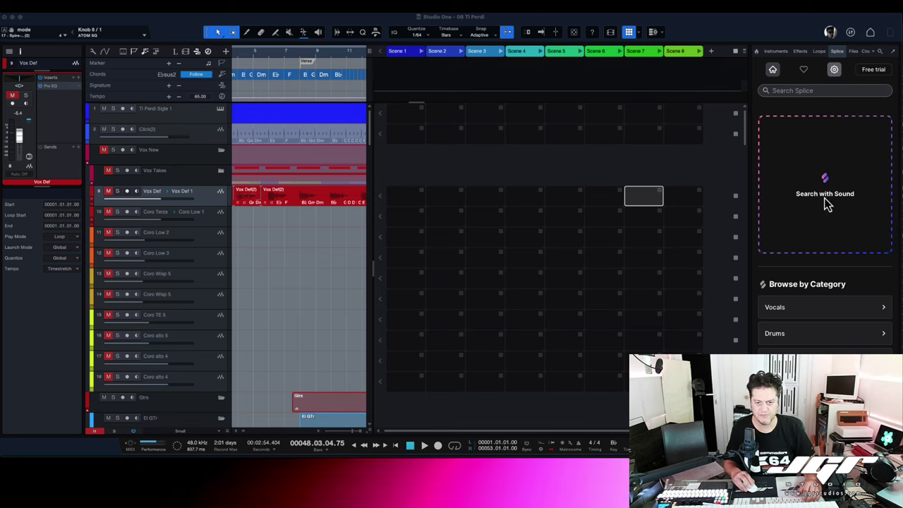
{"action": "left_click", "coordinate": [887, 308]}
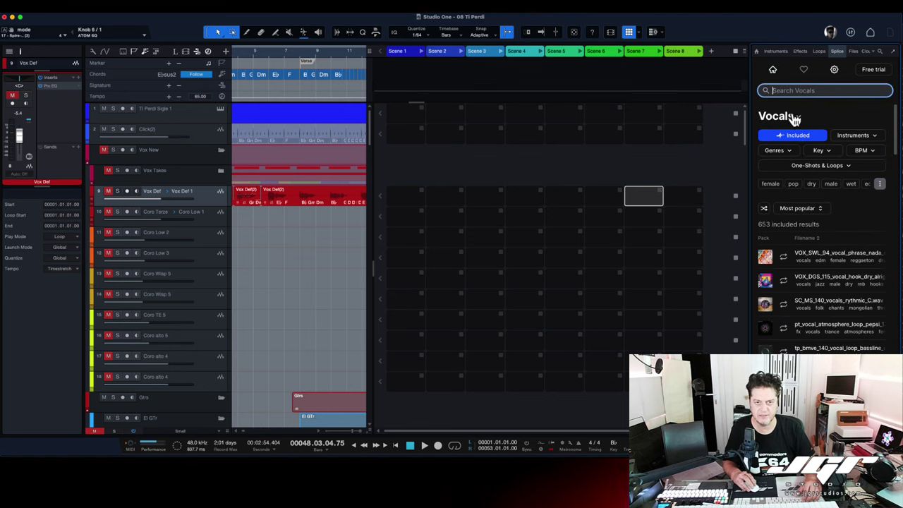
{"action": "left_click", "coordinate": [795, 118]}
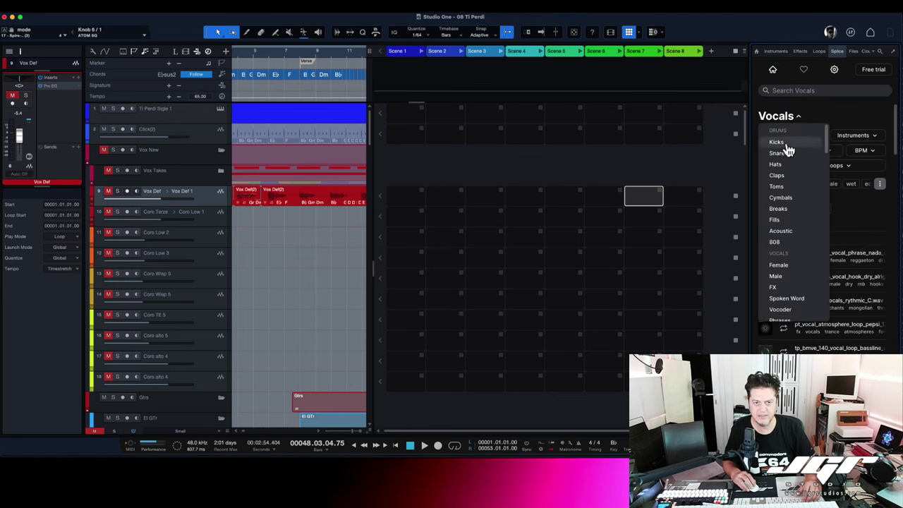
{"action": "left_click", "coordinate": [786, 145]}
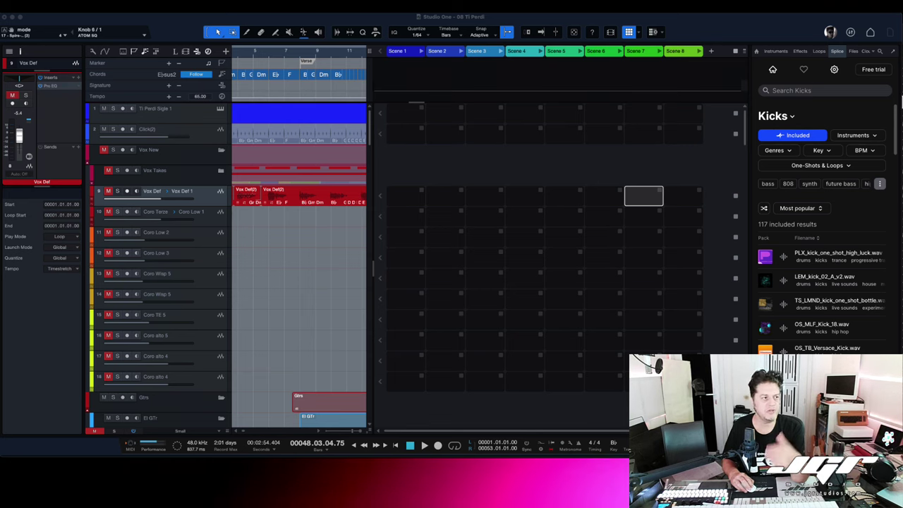
View the Start page and the audio batch processing page, and return to the song
{"action": "left_click", "coordinate": [869, 33]}
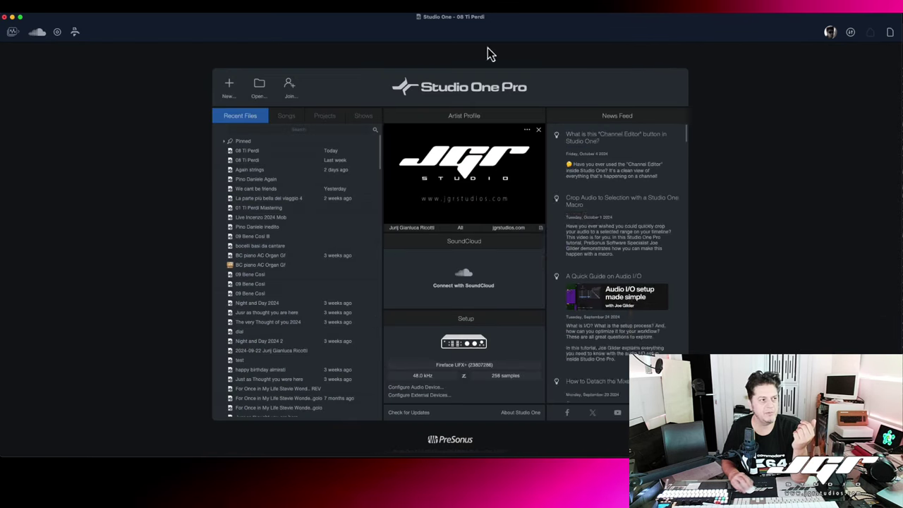
{"action": "left_click", "coordinate": [13, 32]}
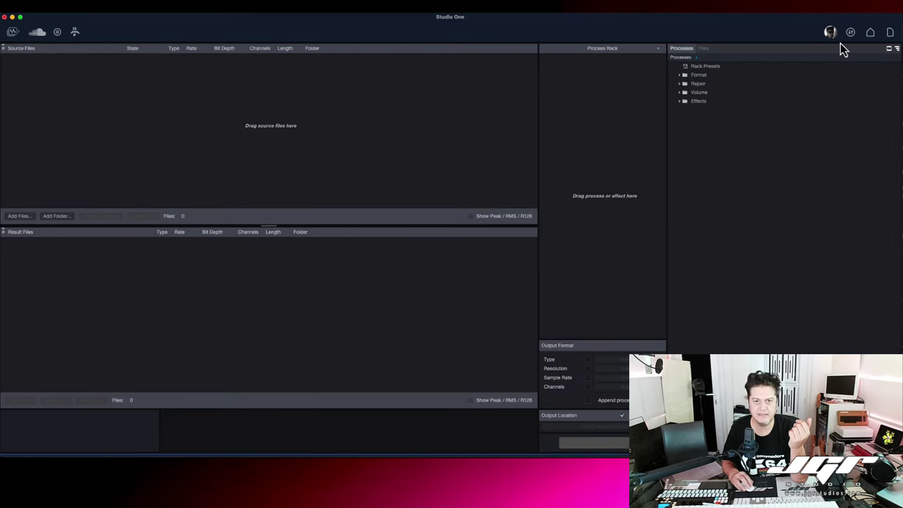
{"action": "left_click", "coordinate": [890, 33]}
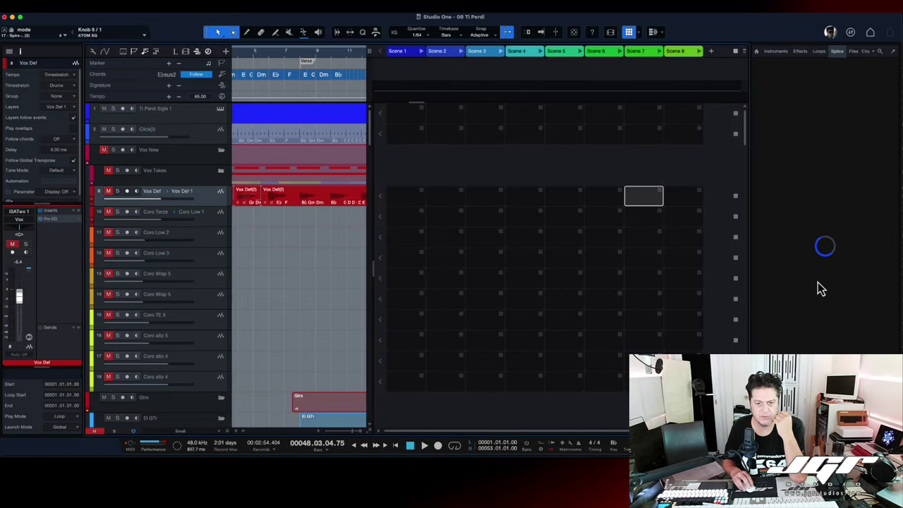
Add the Deep Flight Two instrument to the song from the console and look over its Lead Architect interface
{"action": "key", "text": "F3"}
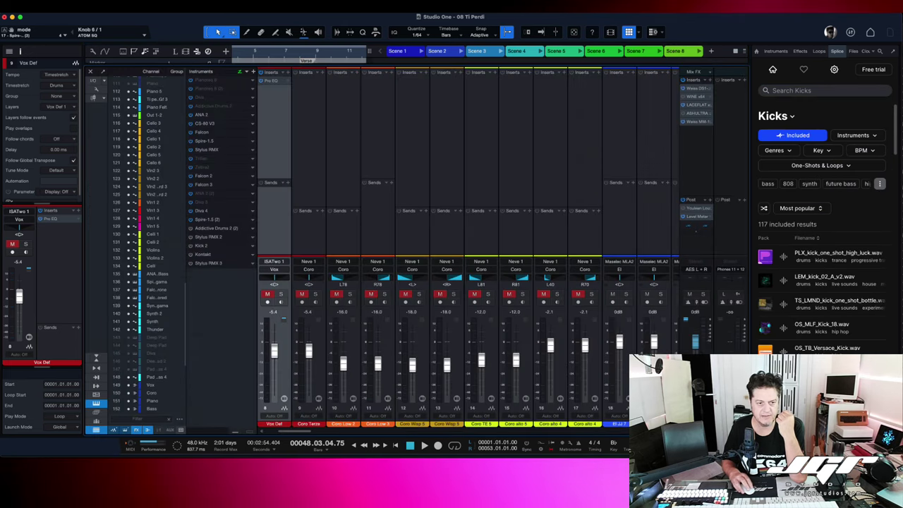
{"action": "left_click", "coordinate": [255, 76]}
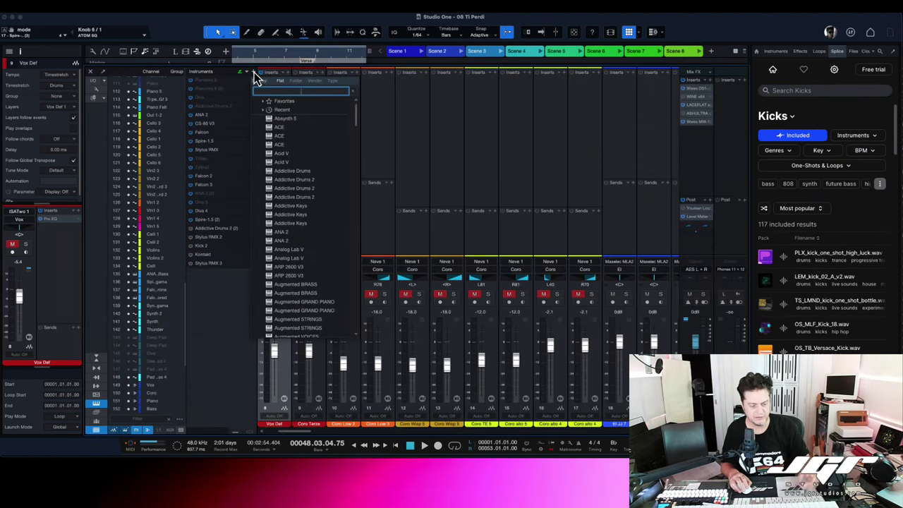
{"action": "type", "text": "deep"}
{"action": "left_click", "coordinate": [274, 120]}
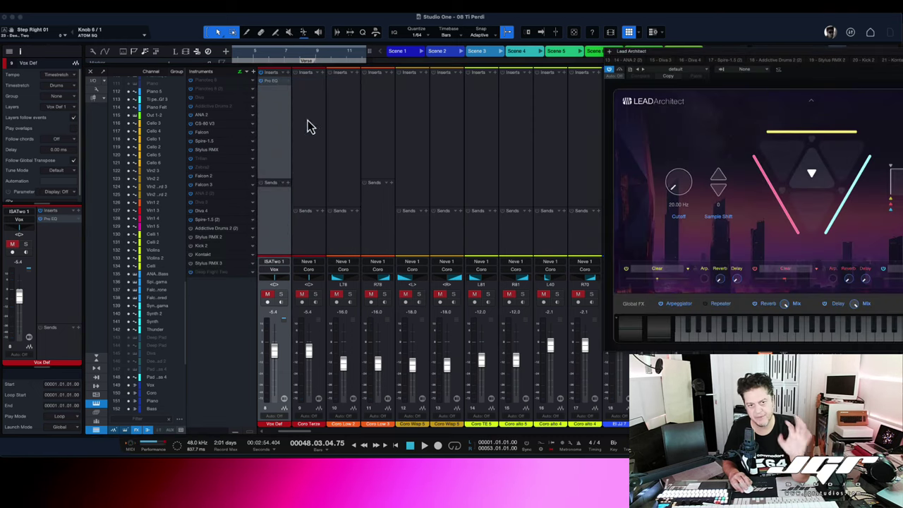
{"action": "left_click_drag", "start_coordinate": [693, 47], "coordinate": [419, 84]}
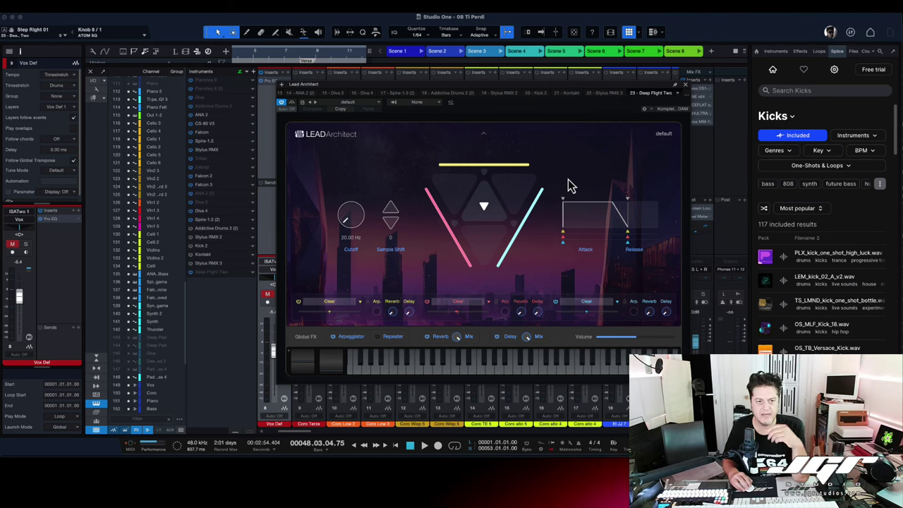
{"action": "left_click", "coordinate": [684, 85]}
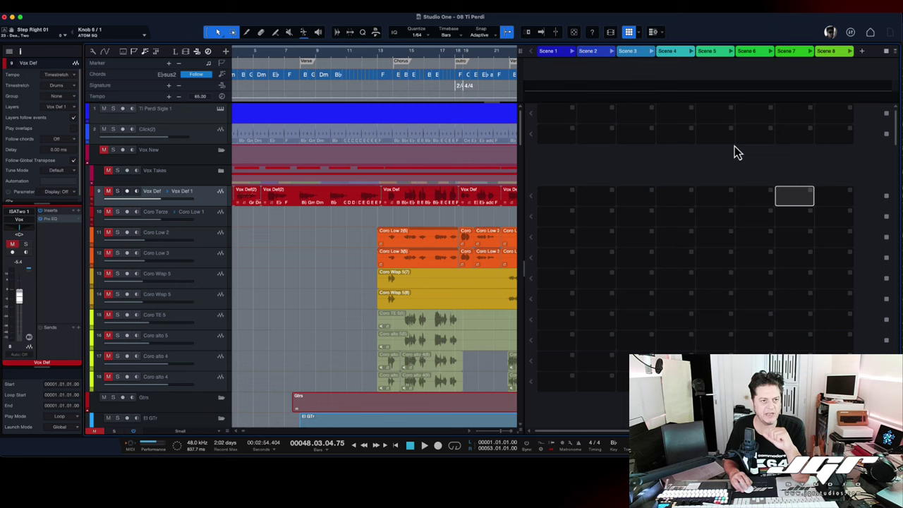
Hide the Launcher and show it again beside the arrangement
{"action": "left_click", "coordinate": [628, 33]}
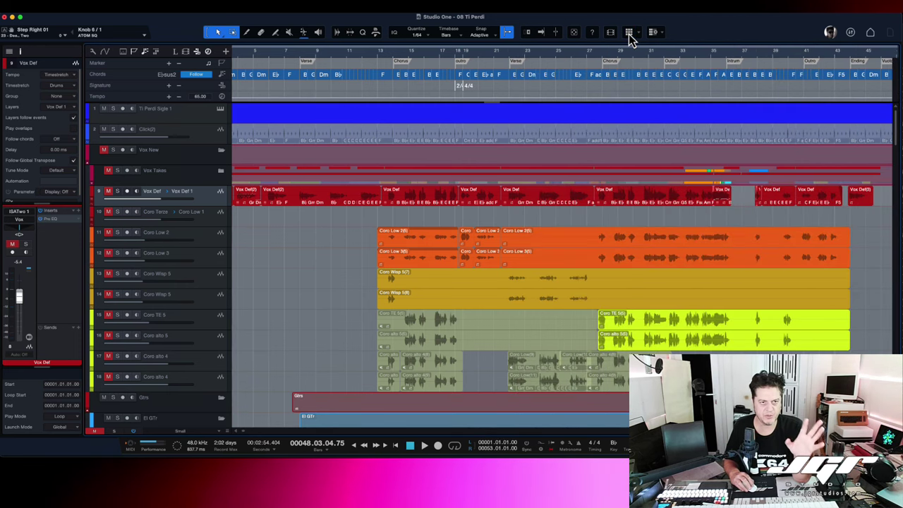
{"action": "left_click", "coordinate": [628, 34]}
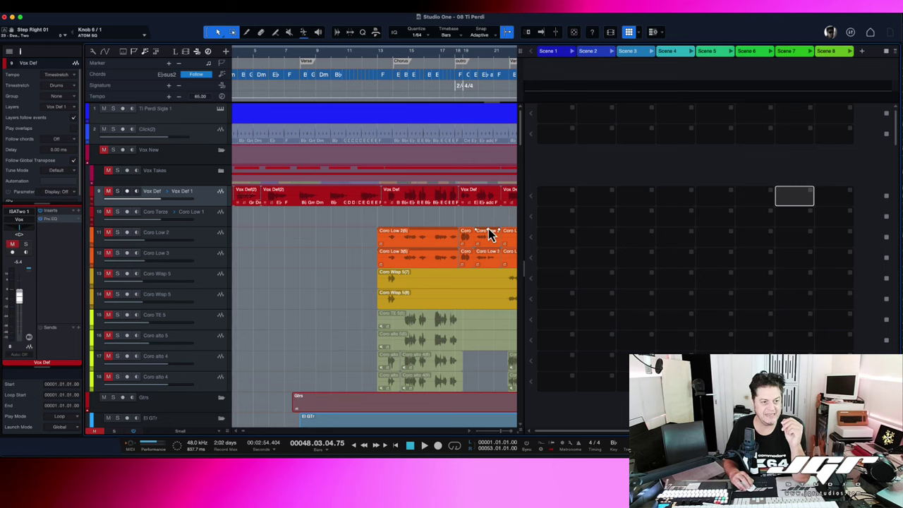
Examine the Separate Stems options for the reference song event at the end of the track list, including consolidation without Vocals
{"action": "scroll", "coordinate": [488, 228], "scroll_direction": "down", "scroll_amount": 8}
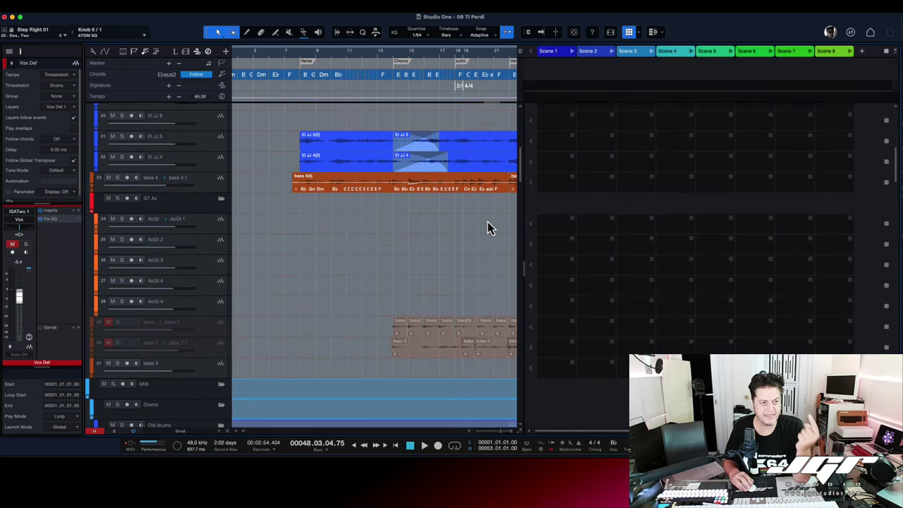
{"action": "scroll", "coordinate": [488, 228], "scroll_direction": "down", "scroll_amount": 10}
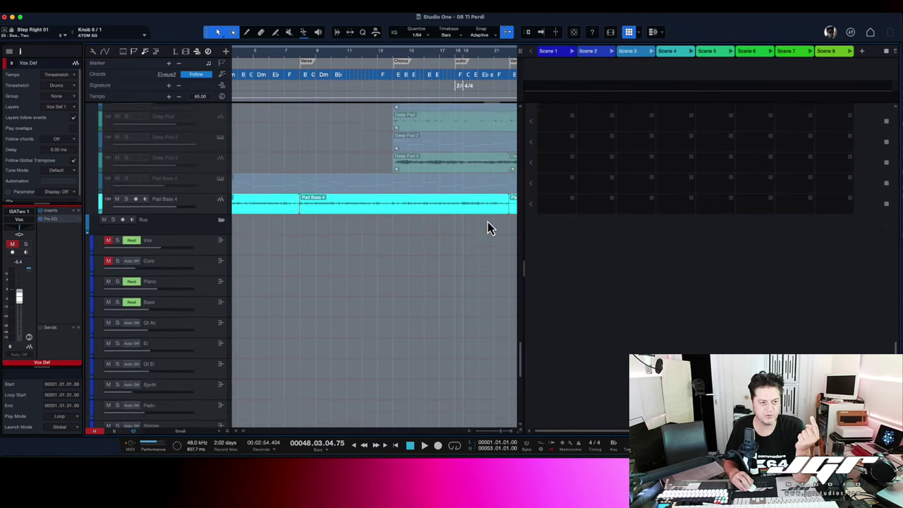
{"action": "scroll", "coordinate": [488, 221], "scroll_direction": "down", "scroll_amount": 10}
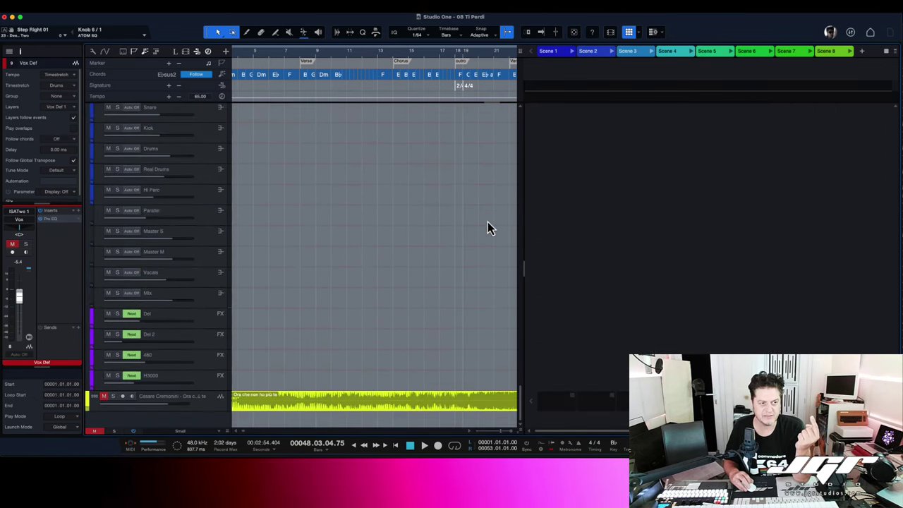
{"action": "left_click", "coordinate": [333, 410]}
{"action": "right_click", "coordinate": [356, 408]}
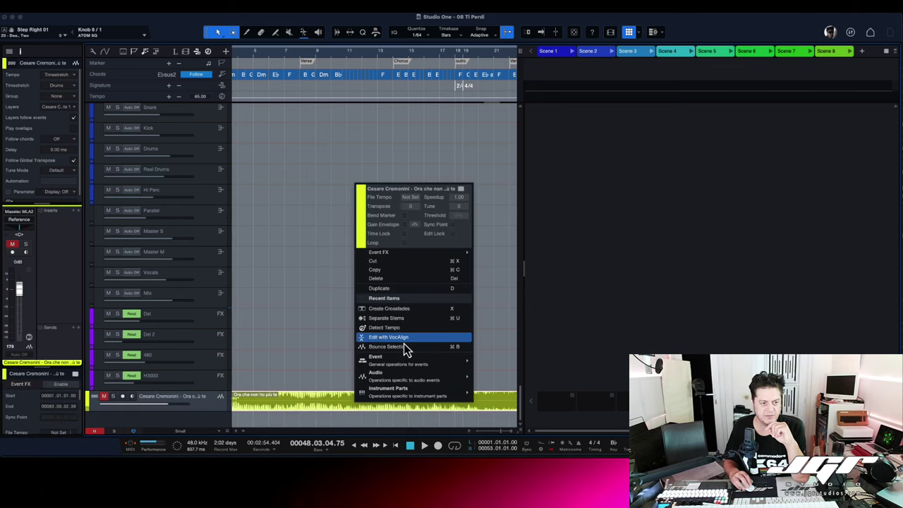
{"action": "left_click", "coordinate": [393, 318]}
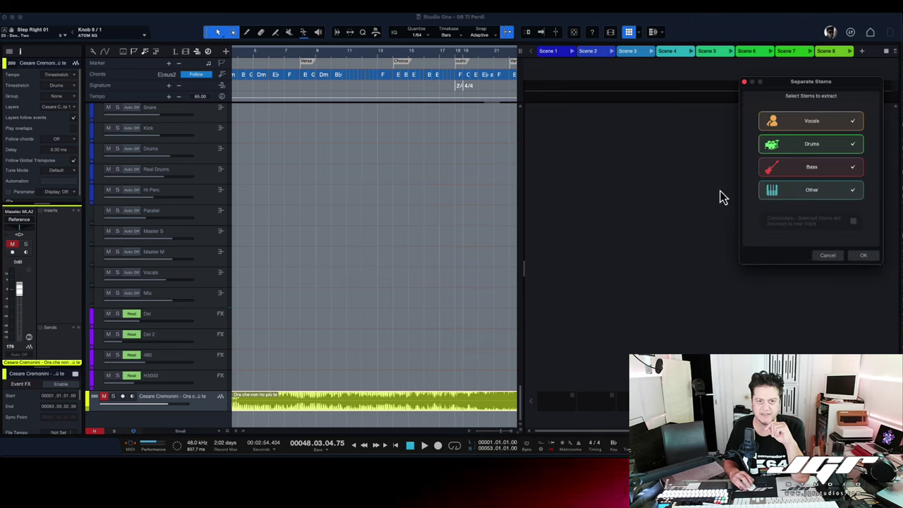
{"action": "left_click_drag", "start_coordinate": [823, 89], "coordinate": [432, 171]}
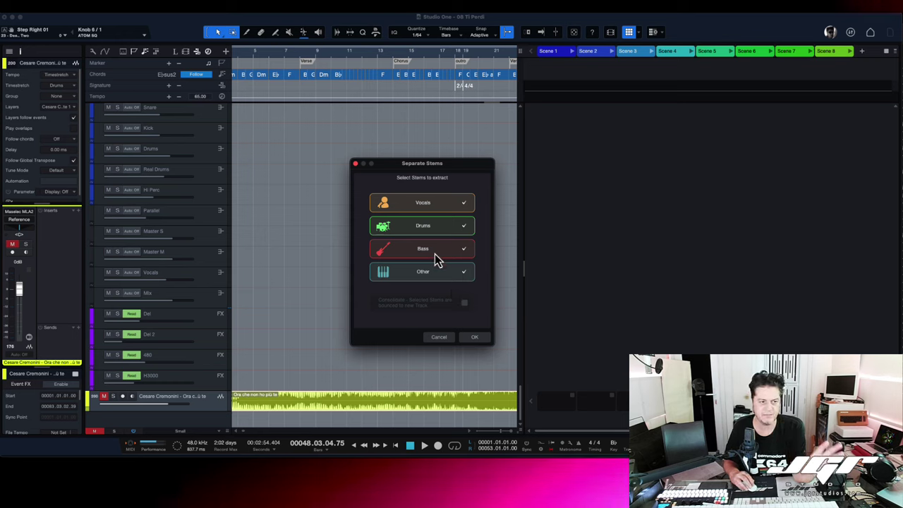
{"action": "left_click", "coordinate": [449, 204]}
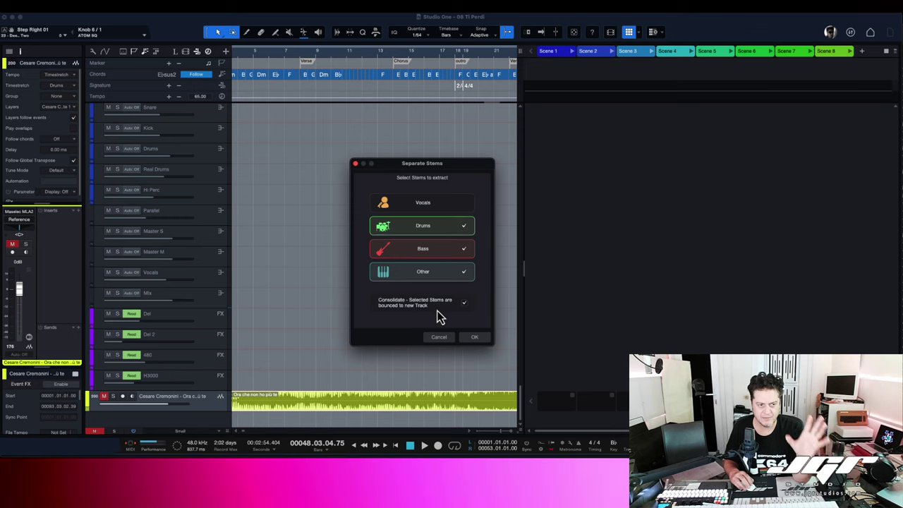
{"action": "left_click", "coordinate": [433, 209]}
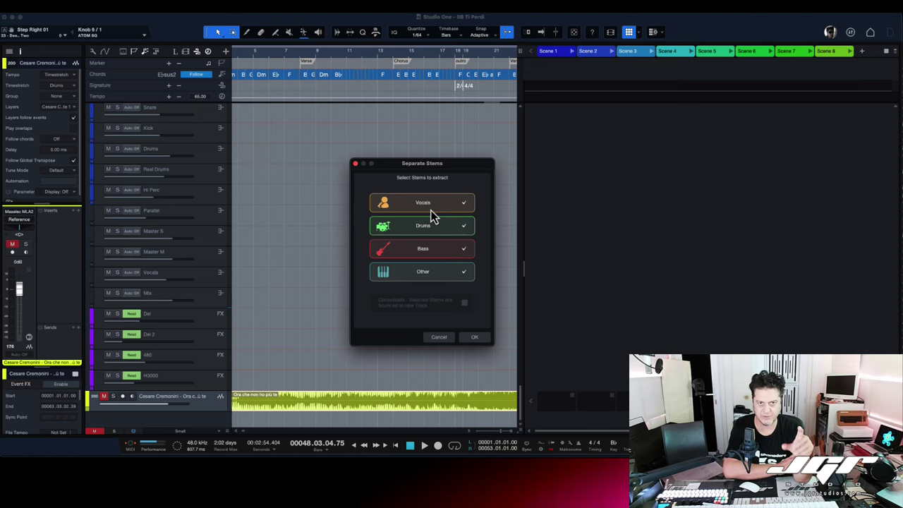
{"action": "left_click", "coordinate": [355, 163]}
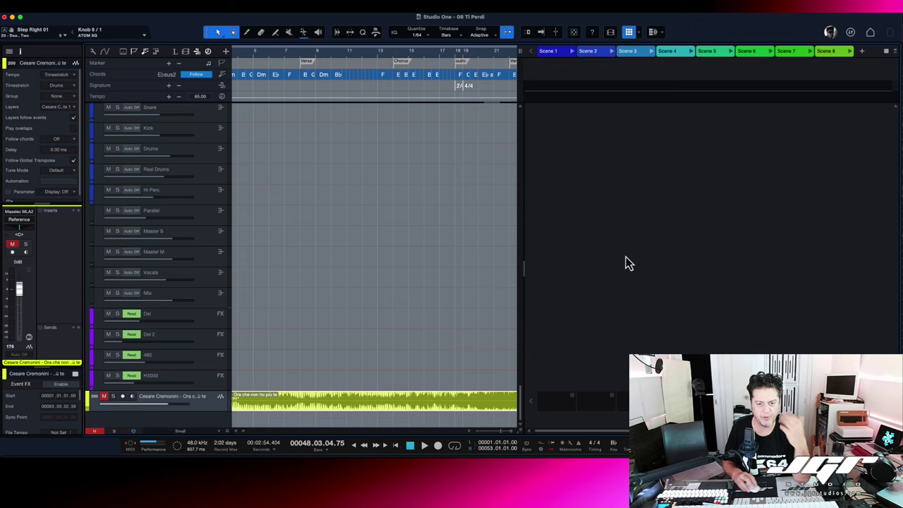
Hide the Launcher to give the arrangement the full width, and return to the first tracks
{"action": "key", "text": "F5"}
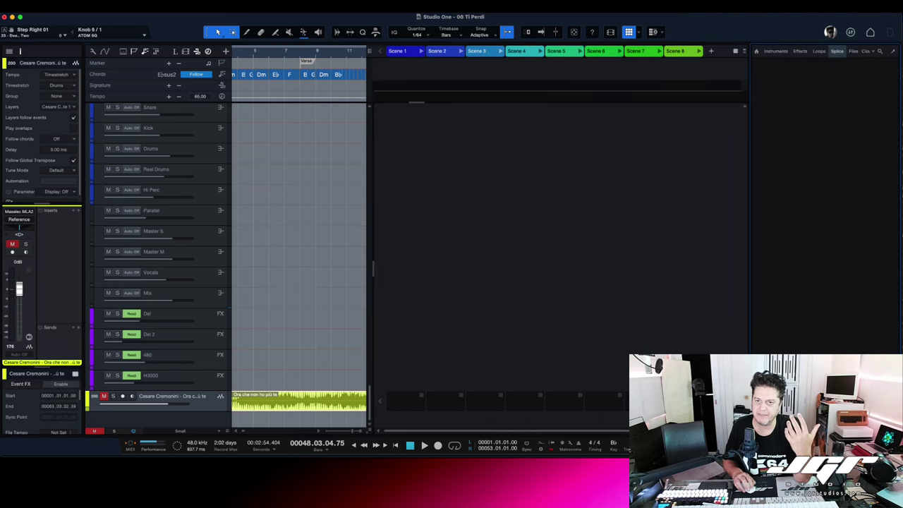
{"action": "key", "text": "F5"}
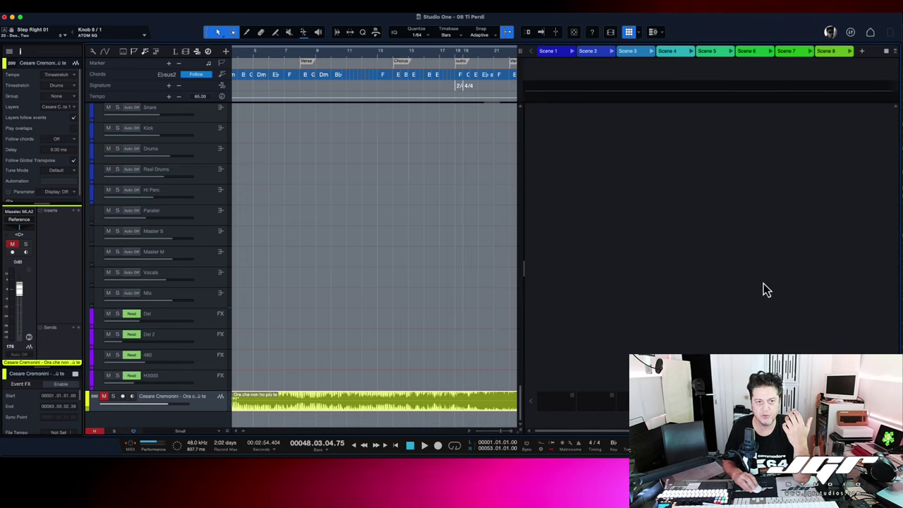
{"action": "left_click", "coordinate": [630, 38]}
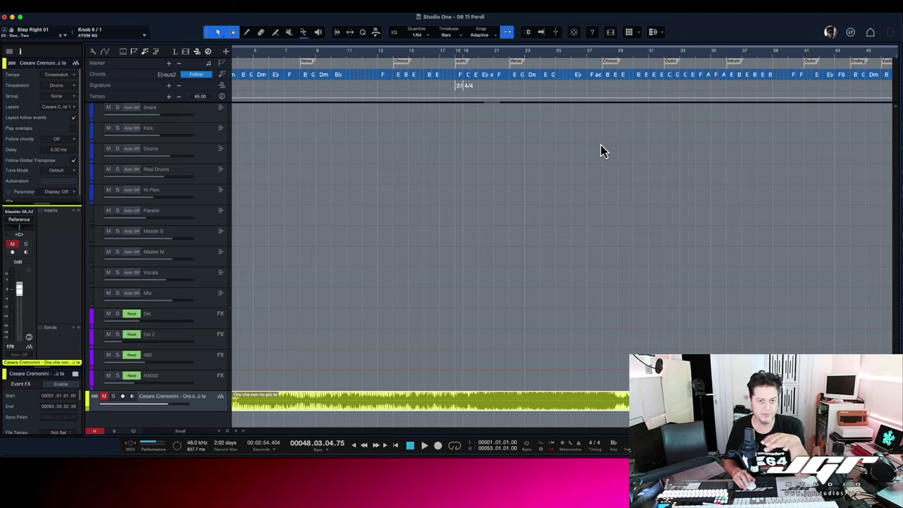
{"action": "scroll", "coordinate": [602, 150], "scroll_direction": "up", "scroll_amount": 10}
{"action": "scroll", "coordinate": [602, 144], "scroll_direction": "up", "scroll_amount": 20}
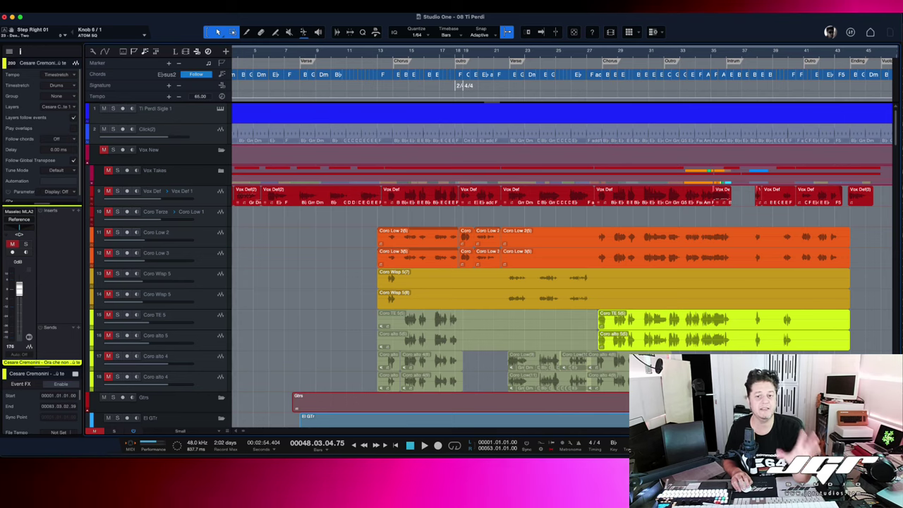
Add an Impact drum instrument to the song from the console and close its editor after viewing it
{"action": "key", "text": "F3"}
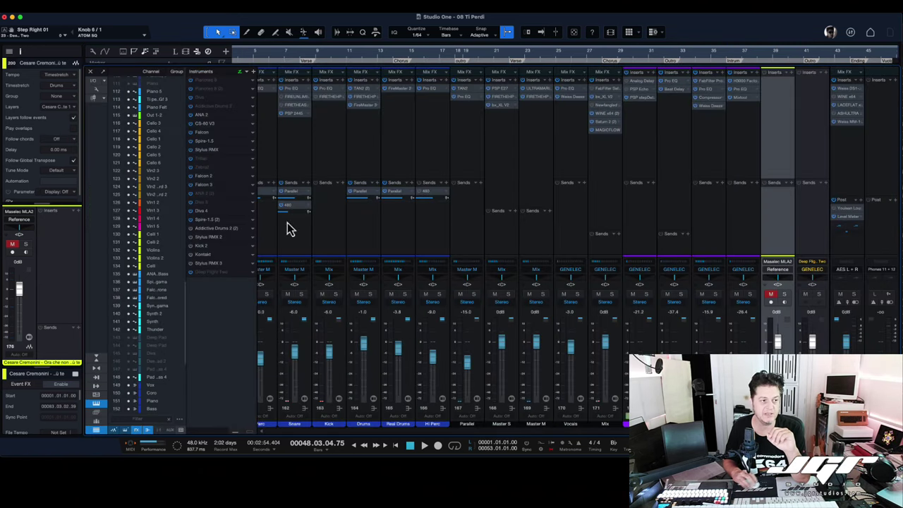
{"action": "left_click", "coordinate": [253, 72]}
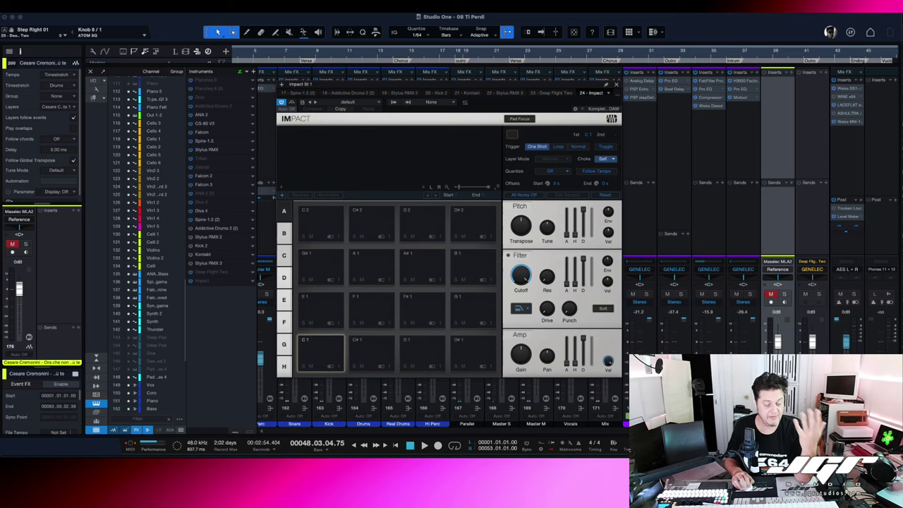
{"action": "key", "text": "F3"}
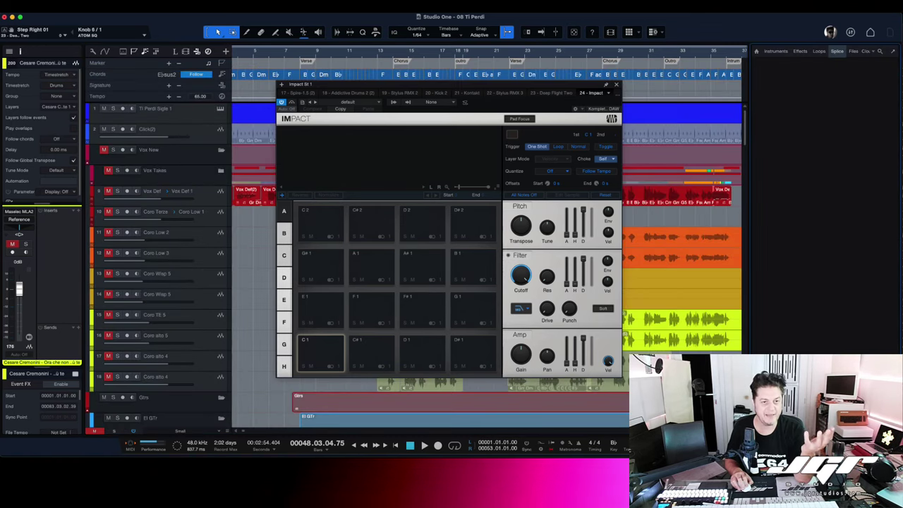
{"action": "key", "text": "F5"}
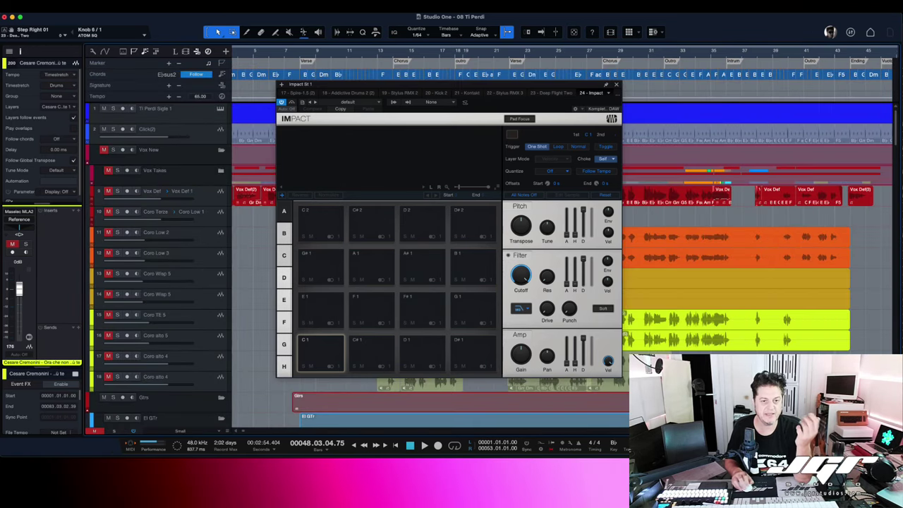
{"action": "left_click", "coordinate": [616, 84]}
{"action": "scroll", "coordinate": [509, 326], "scroll_direction": "down", "scroll_amount": 20}
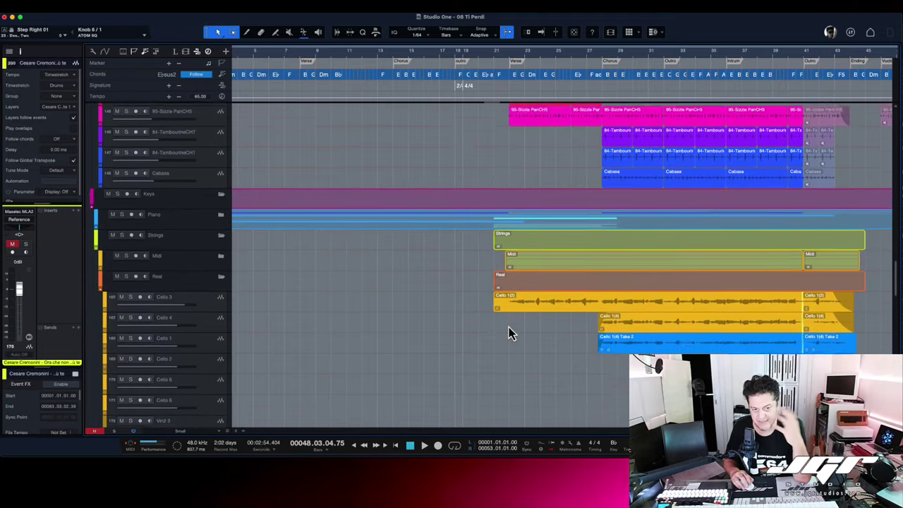
Examine the Detect Tempo option for the reference song event at the end of the track list and view the event's full length
{"action": "scroll", "coordinate": [509, 326], "scroll_direction": "down", "scroll_amount": 15}
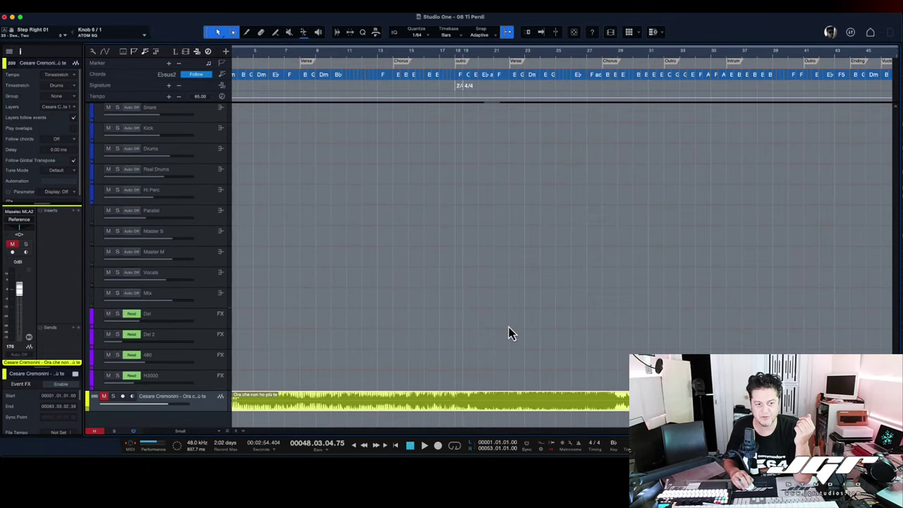
{"action": "right_click", "coordinate": [672, 401]}
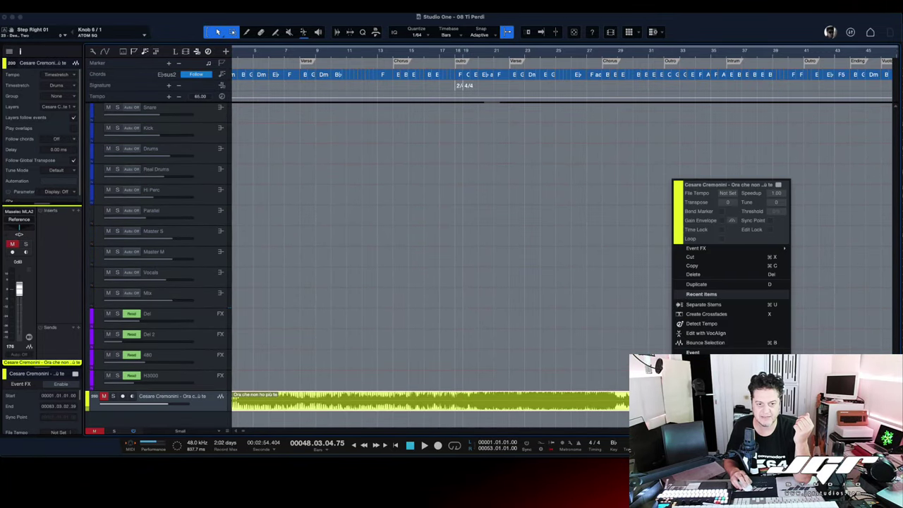
{"action": "mouse_move", "coordinate": [699, 371]}
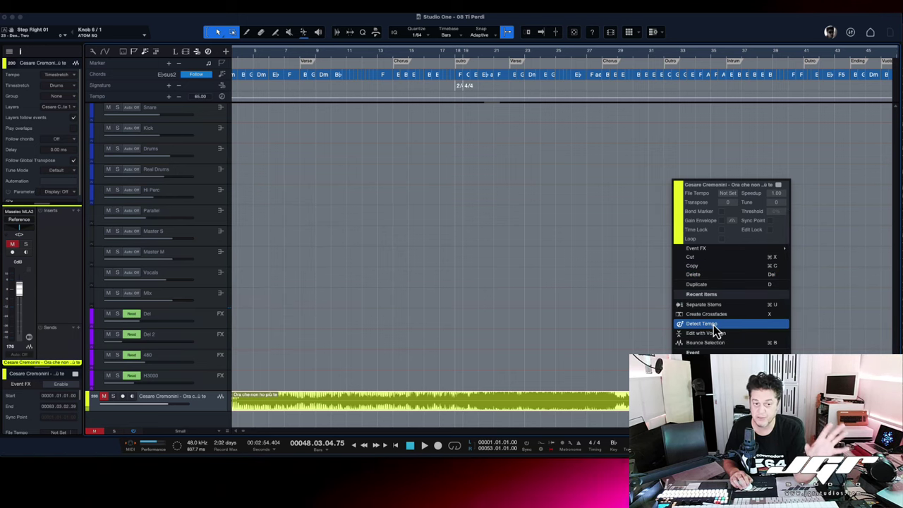
{"action": "left_click", "coordinate": [632, 323]}
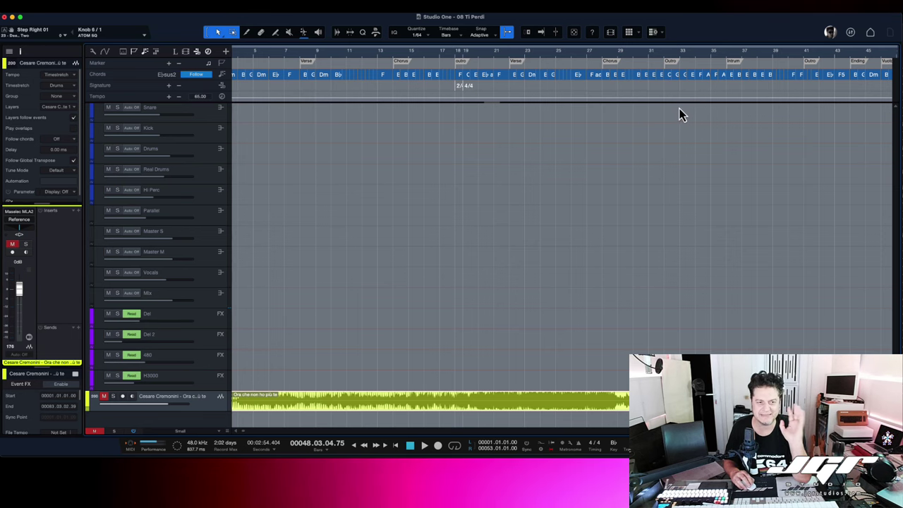
{"action": "scroll", "coordinate": [702, 121], "scroll_direction": "left", "scroll_amount": 2}
{"action": "scroll", "coordinate": [702, 121], "scroll_direction": "right", "scroll_amount": 10}
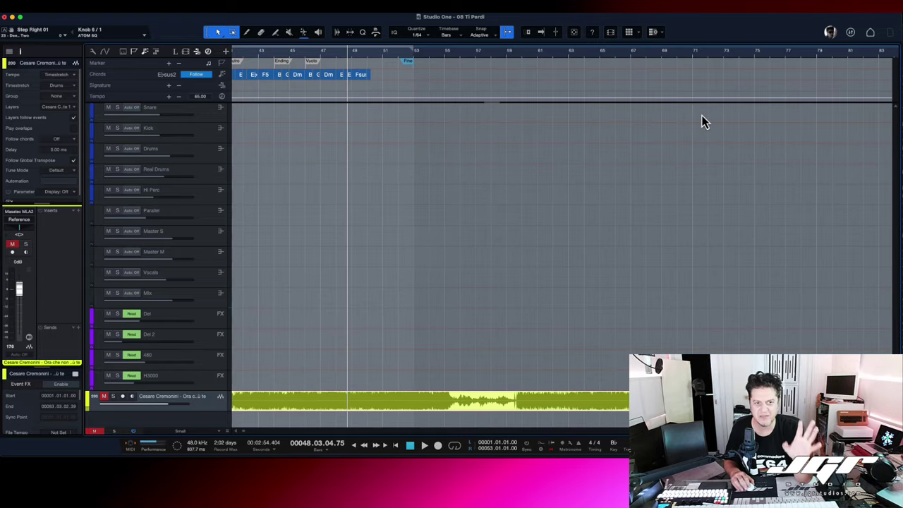
{"action": "scroll", "coordinate": [702, 120], "scroll_direction": "left", "scroll_amount": 10}
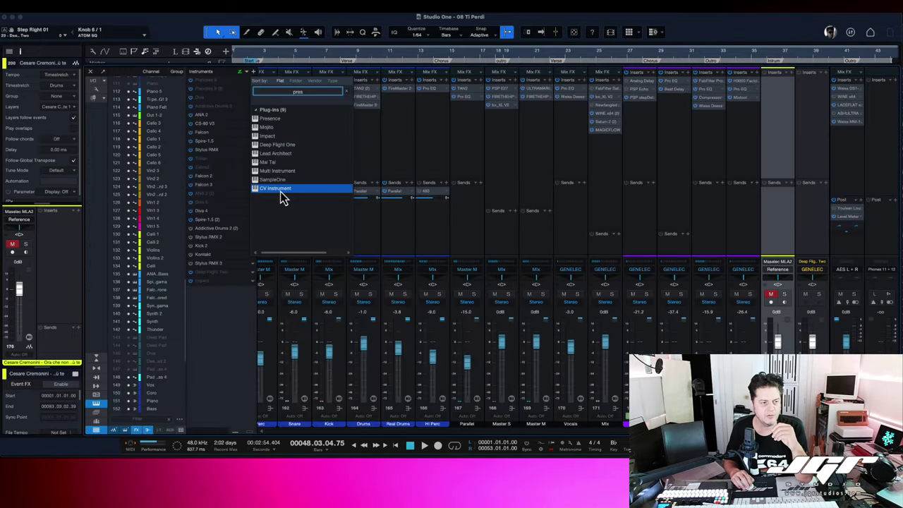
Add a CV Instrument and a Deep Flight One instrument to the song, close the editor and bring their new console channels into view
{"action": "left_click", "coordinate": [282, 196]}
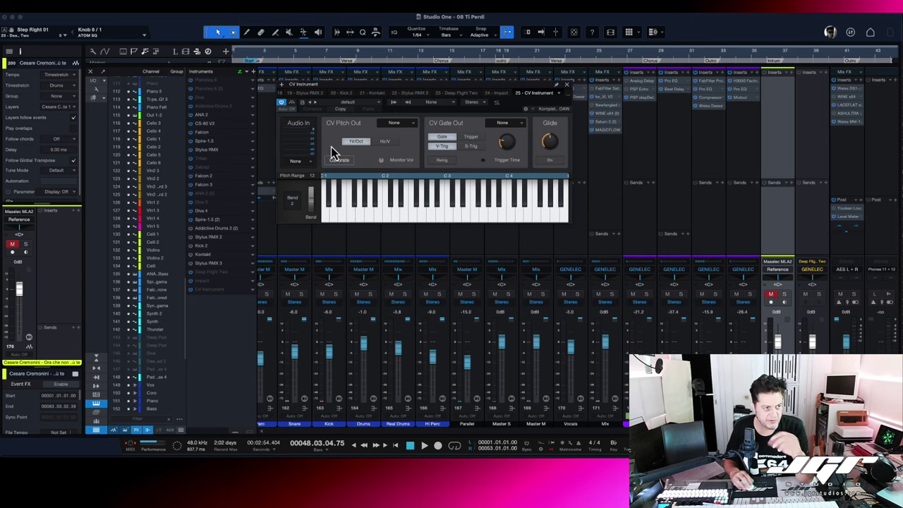
{"action": "left_click", "coordinate": [254, 73]}
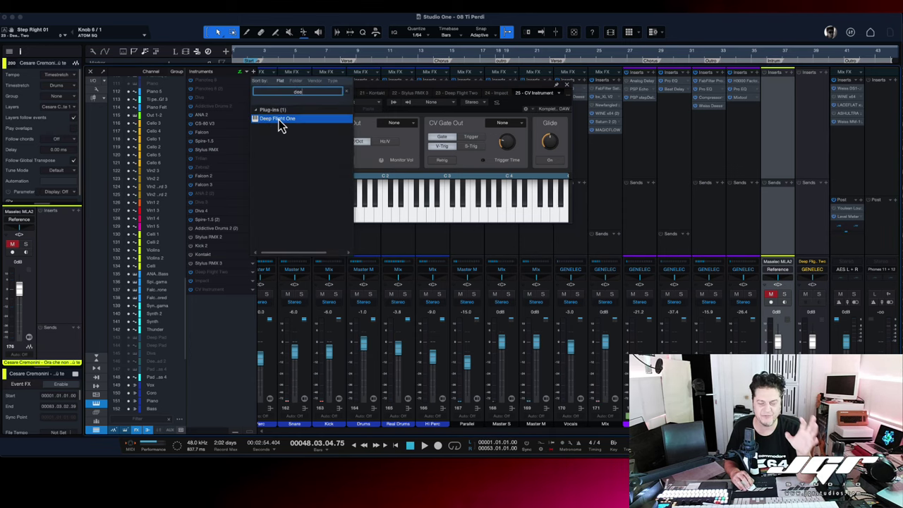
{"action": "left_click", "coordinate": [275, 117]}
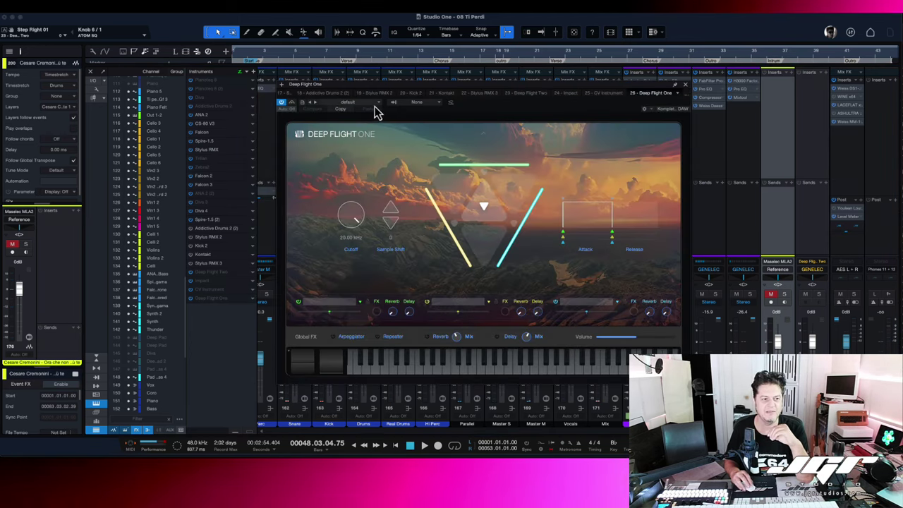
{"action": "left_click_drag", "start_coordinate": [365, 92], "coordinate": [389, 91]}
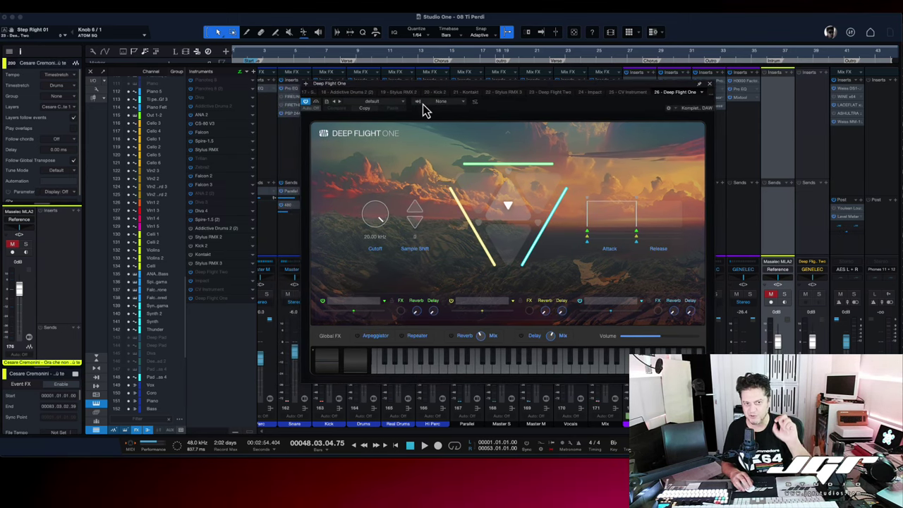
{"action": "left_click", "coordinate": [708, 87]}
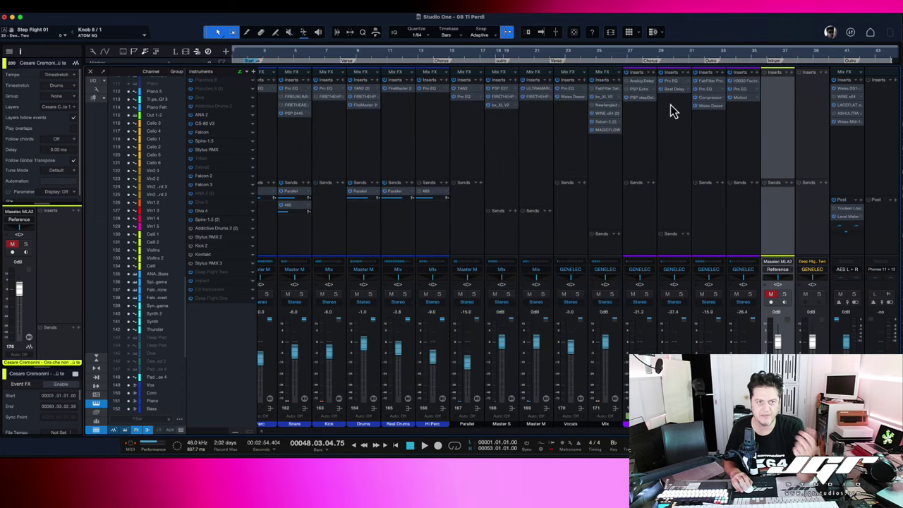
{"action": "scroll", "coordinate": [685, 135], "scroll_direction": "right", "scroll_amount": 3}
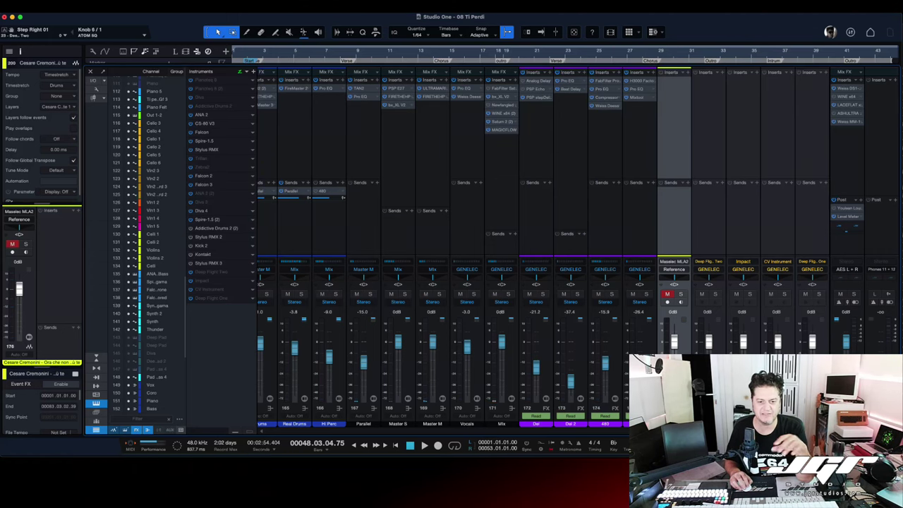
Hide the console and show the Launcher beside the first tracks of the arrangement
{"action": "key", "text": "F3"}
{"action": "scroll", "coordinate": [758, 329], "scroll_direction": "up", "scroll_amount": 20}
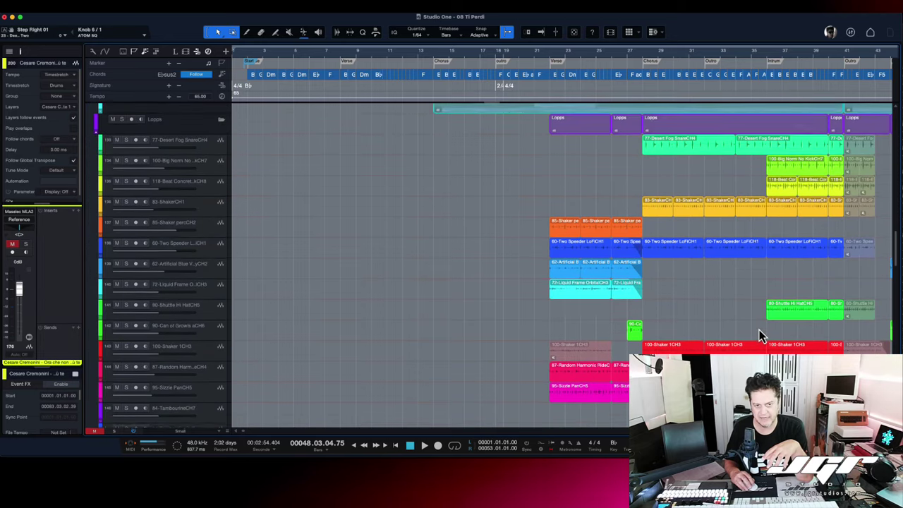
{"action": "scroll", "coordinate": [760, 336], "scroll_direction": "up", "scroll_amount": 20}
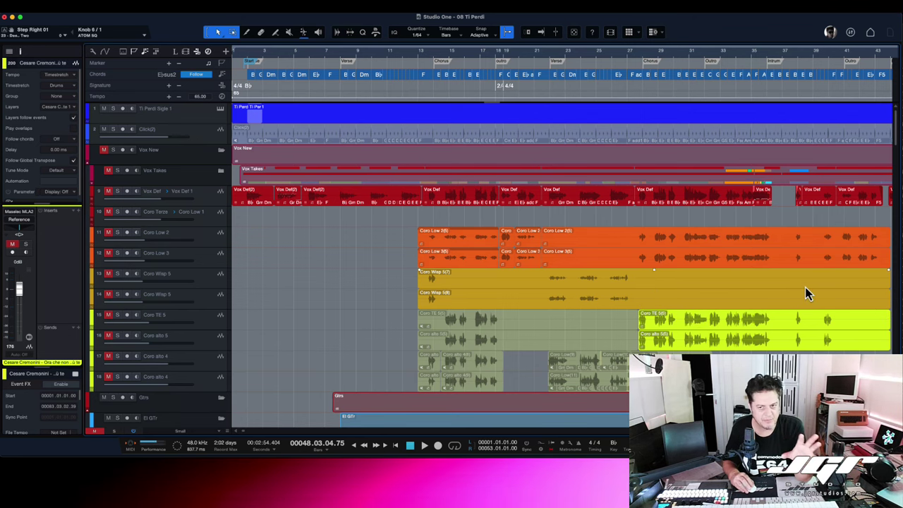
{"action": "left_click", "coordinate": [628, 33]}
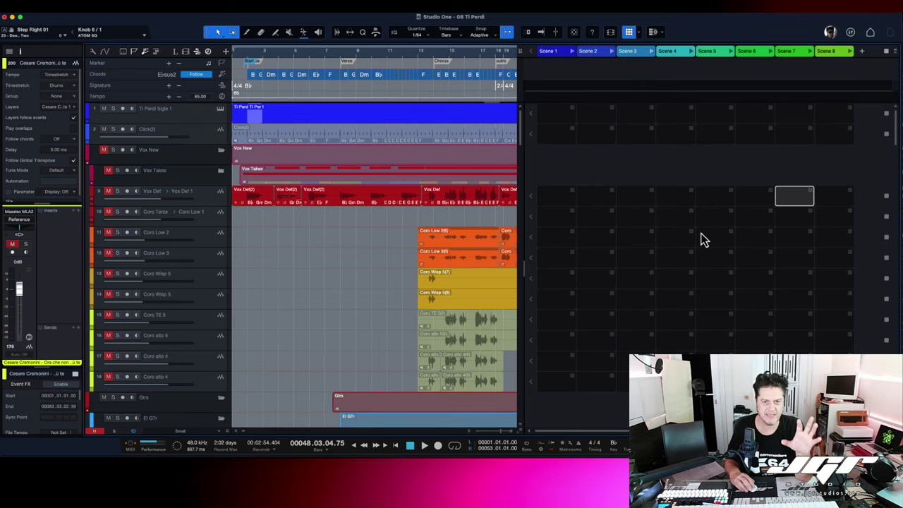
{"action": "scroll", "coordinate": [702, 233], "scroll_direction": "down", "scroll_amount": 10}
{"action": "scroll", "coordinate": [705, 232], "scroll_direction": "up", "scroll_amount": 10}
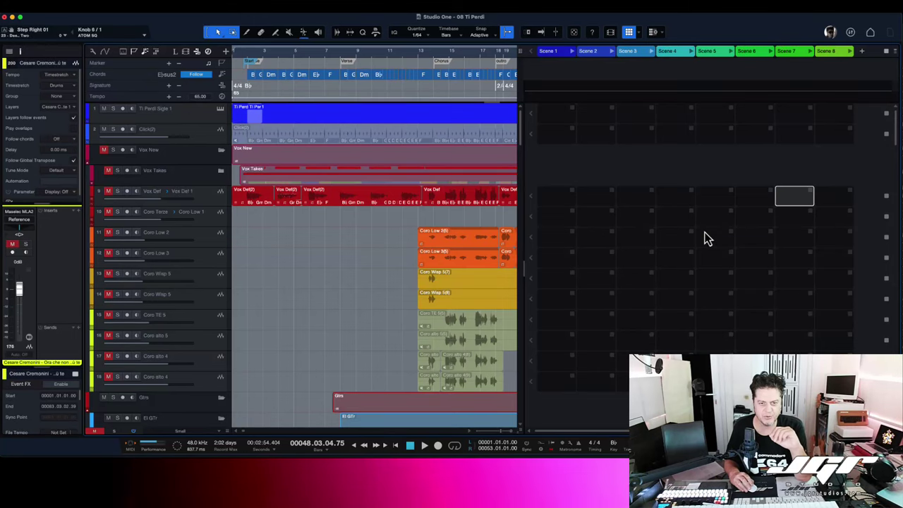
Place the Splice sample PLX_kick_one_shot_high_luck.wav in the Vox Def track's Scene 1 cell and copy it to Scenes 2 through 8
{"action": "key", "text": "F5"}
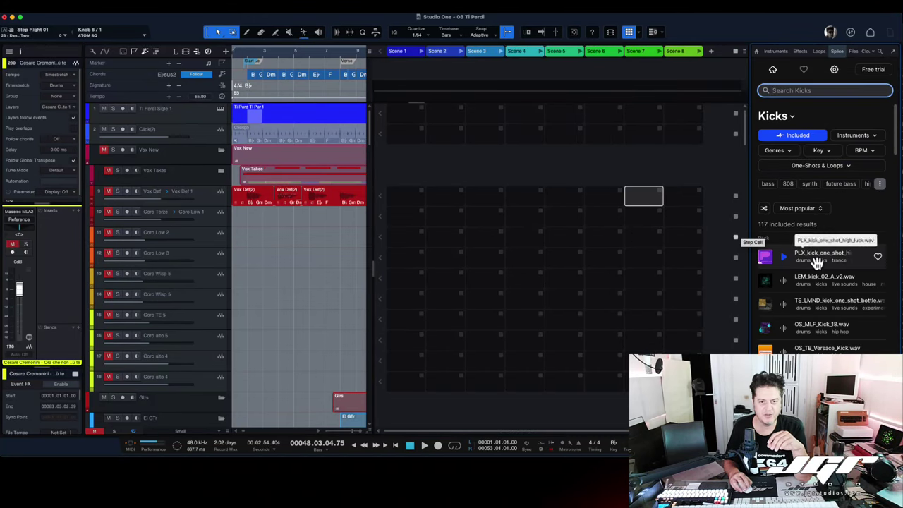
{"action": "left_click_drag", "start_coordinate": [530, 219], "coordinate": [634, 216]}
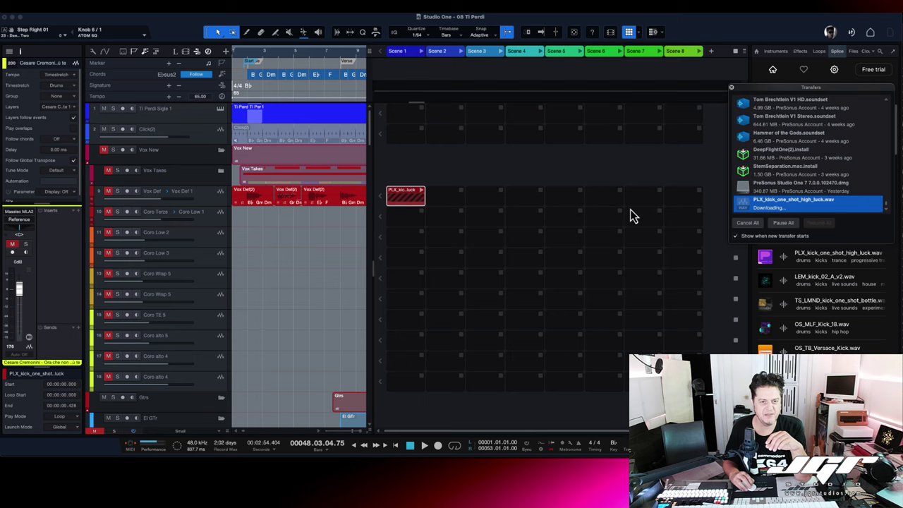
{"action": "left_click", "coordinate": [731, 88]}
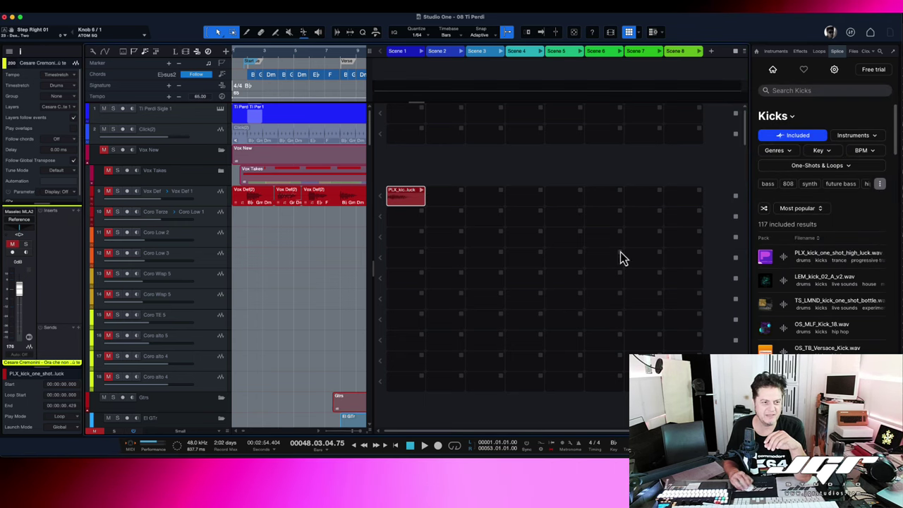
{"action": "left_click_drag", "start_coordinate": [406, 200], "coordinate": [636, 207]}
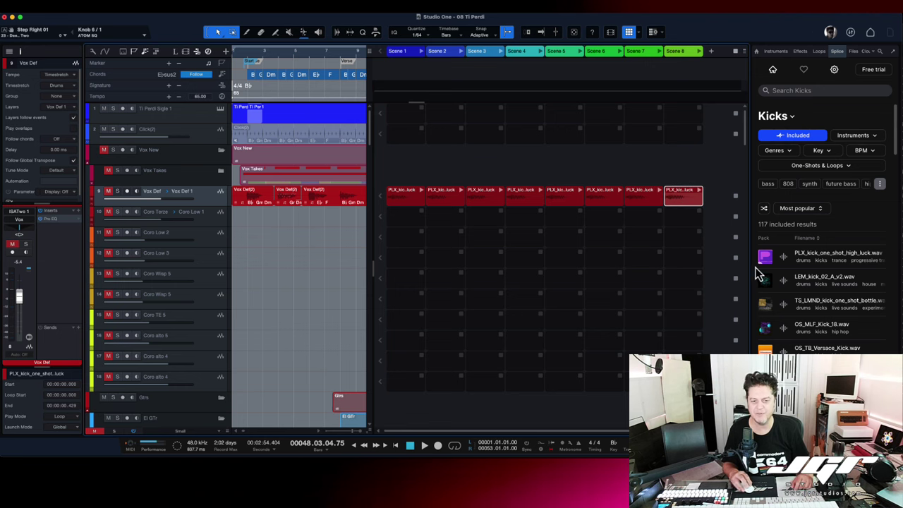
Look through the Splice Kicks samples and launch the Scene 3 kick cell on the Vox Def track
{"action": "scroll", "coordinate": [798, 323], "scroll_direction": "down", "scroll_amount": 4}
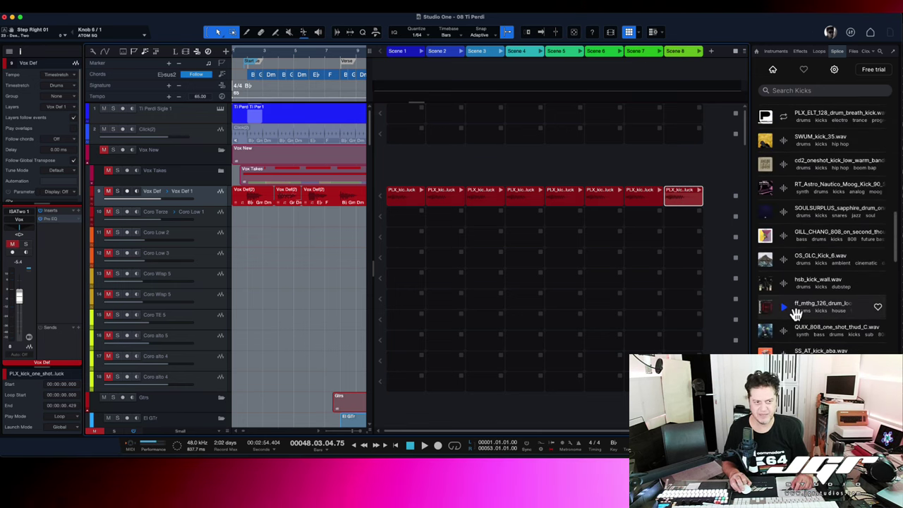
{"action": "scroll", "coordinate": [795, 315], "scroll_direction": "up", "scroll_amount": 5}
{"action": "left_click", "coordinate": [501, 194]}
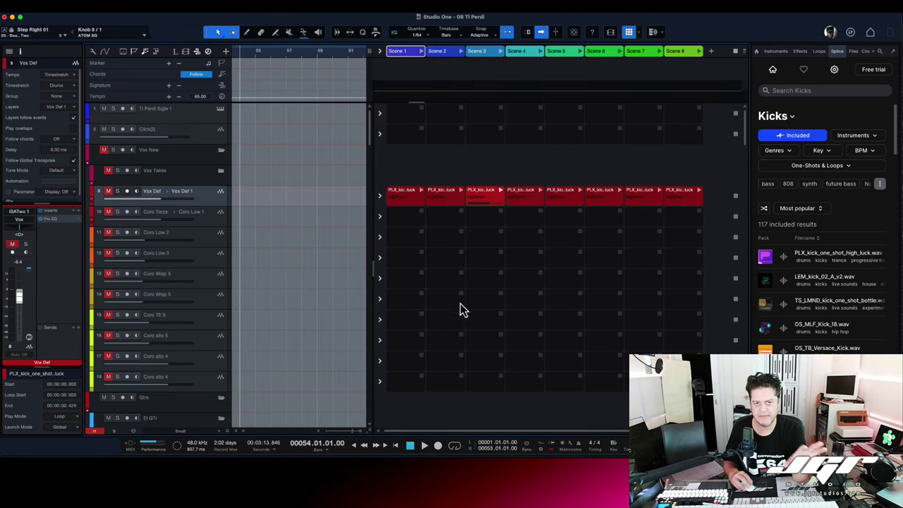
Add Taped Humanoids CHO C 115.musicloop from the bright EDM Atmo loops to the Scene 1 cell of the first track
{"action": "left_click", "coordinate": [818, 52]}
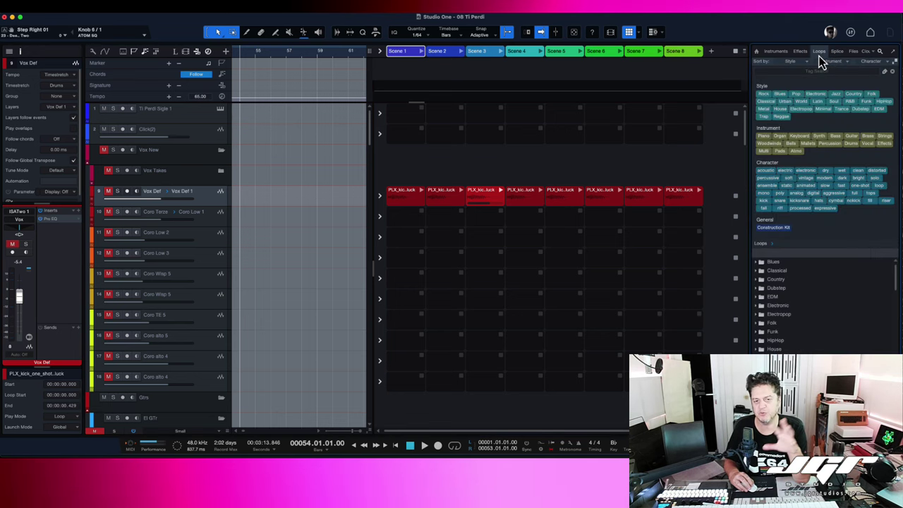
{"action": "left_click", "coordinate": [757, 300]}
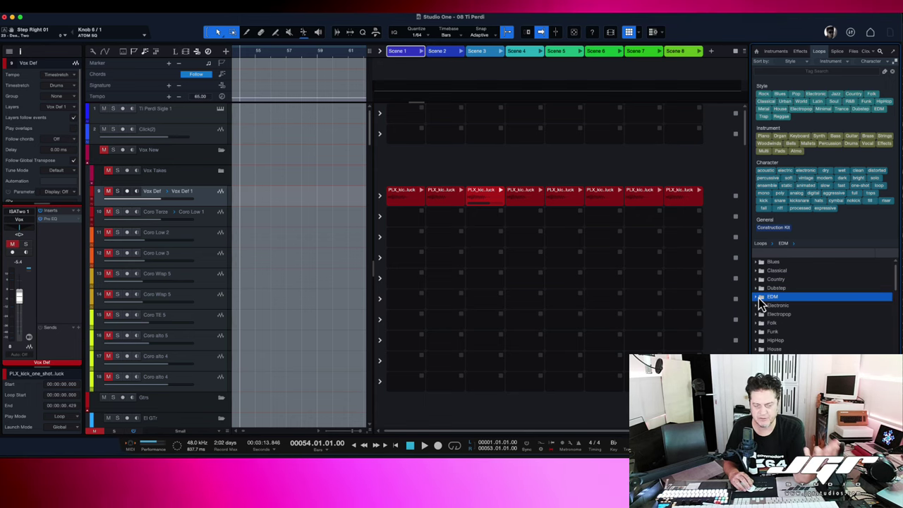
{"action": "left_click_drag", "start_coordinate": [804, 326], "coordinate": [411, 116]}
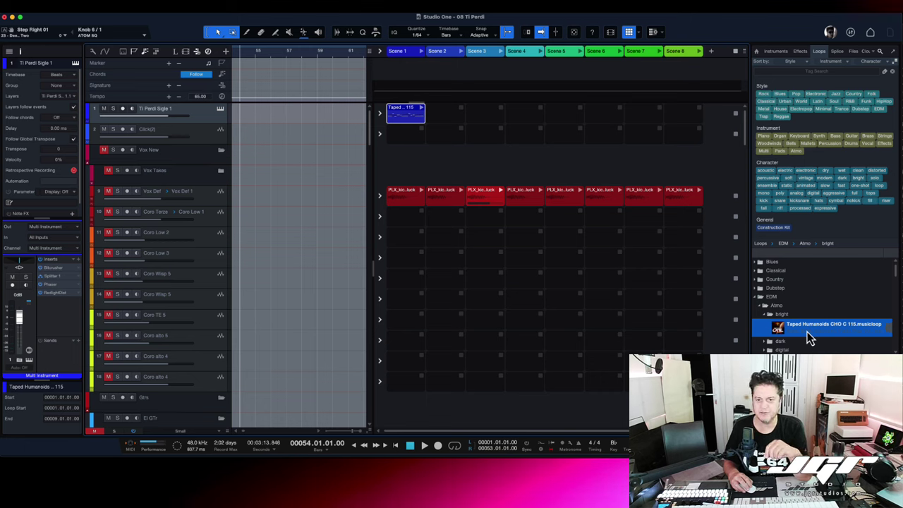
Copy the Scene 1 kick into the arrangement on the Coro Terze track and the Taped Humanoids loop onto the first track, both at bar 67
{"action": "left_click", "coordinate": [409, 221]}
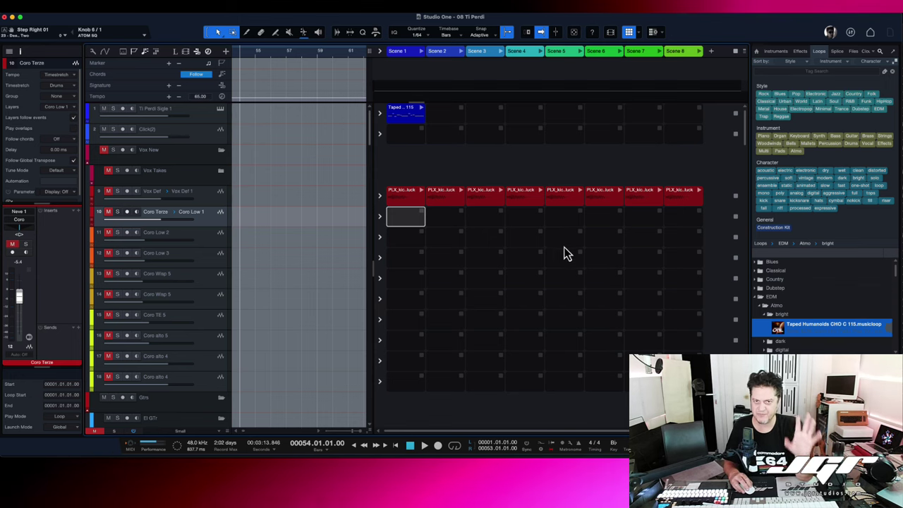
{"action": "left_click_drag", "start_coordinate": [400, 199], "coordinate": [335, 223]}
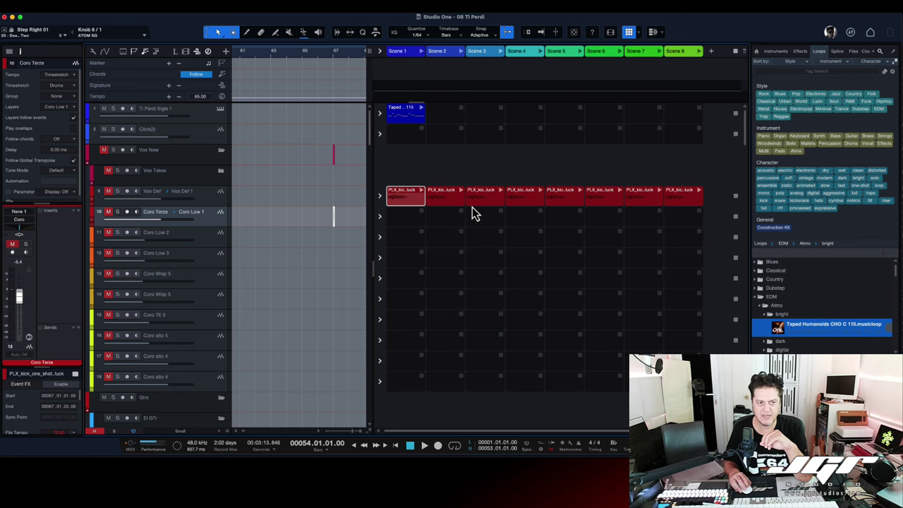
{"action": "left_click", "coordinate": [409, 117]}
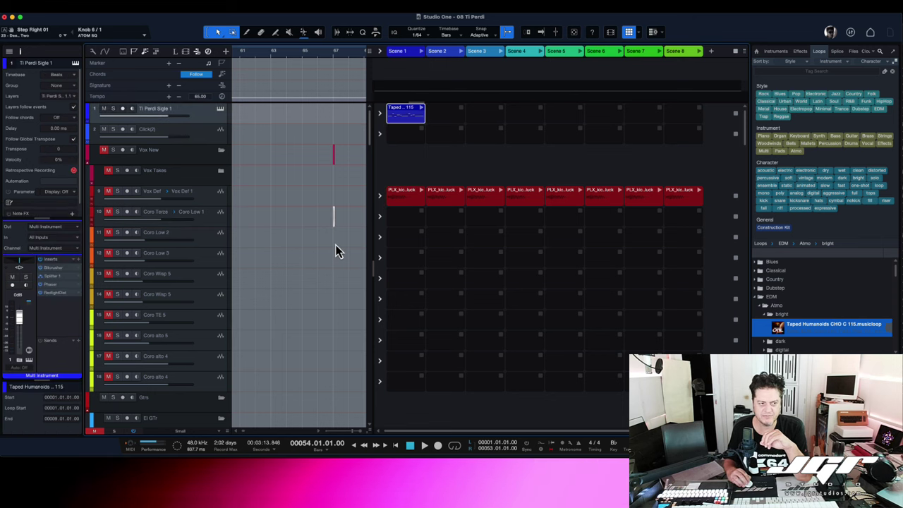
{"action": "left_click_drag", "start_coordinate": [397, 117], "coordinate": [347, 131]}
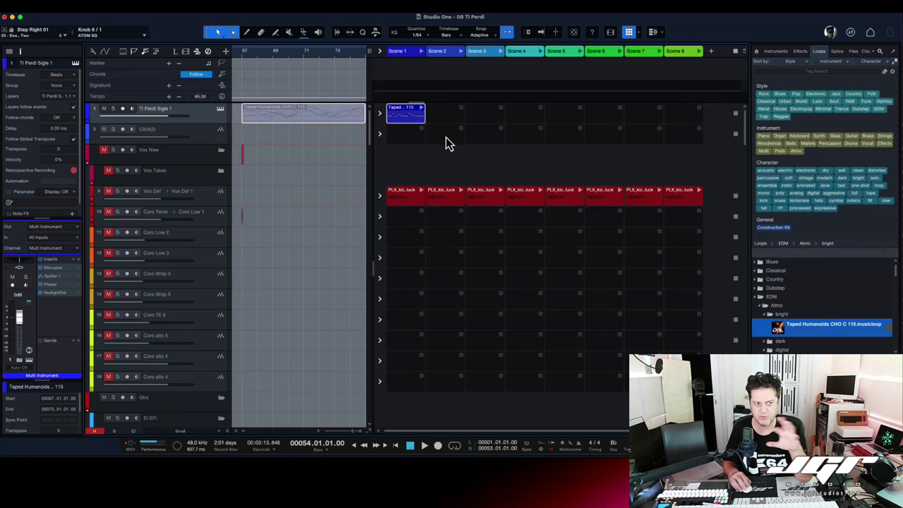
Show the Scene Playlist with its list of scenes beside the Launcher and close the browser
{"action": "scroll", "coordinate": [268, 155], "scroll_direction": "left", "scroll_amount": 1}
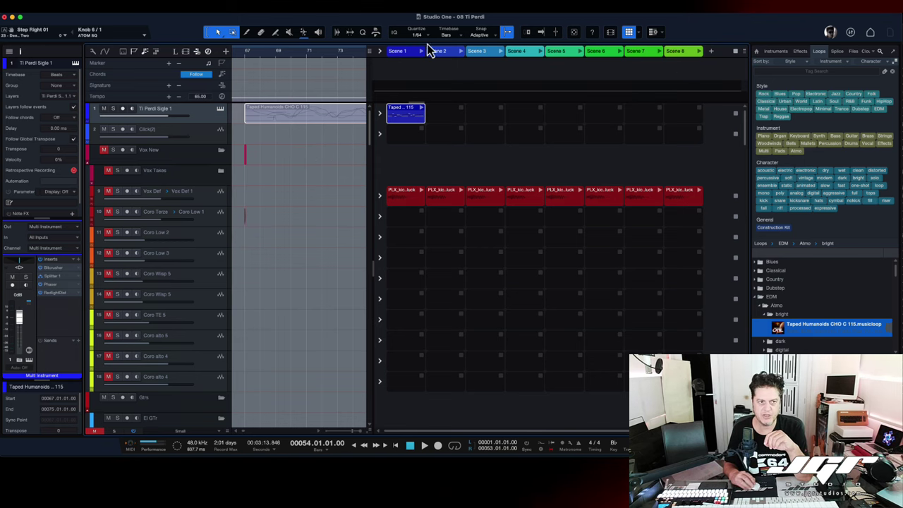
{"action": "left_click", "coordinate": [744, 55]}
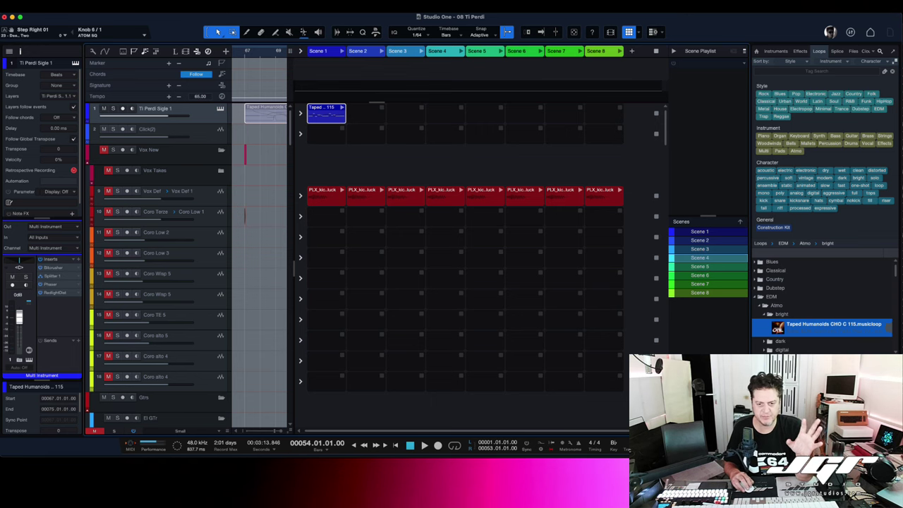
{"action": "key", "text": "F5"}
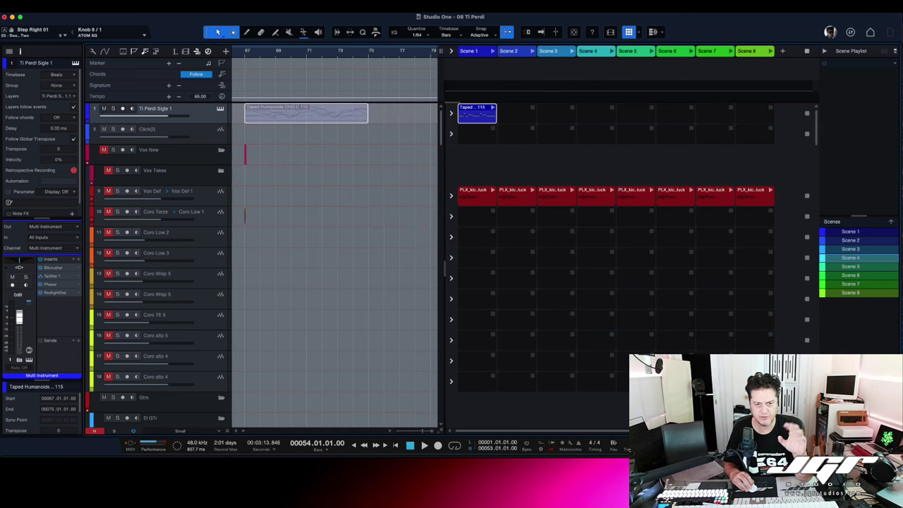
Hide the Launcher and review the arrangement's tracks from its start down to the Keys and Strings folders
{"action": "left_click", "coordinate": [627, 33]}
{"action": "scroll", "coordinate": [594, 138], "scroll_direction": "left", "scroll_amount": 15}
{"action": "scroll", "coordinate": [589, 152], "scroll_direction": "down", "scroll_amount": 18}
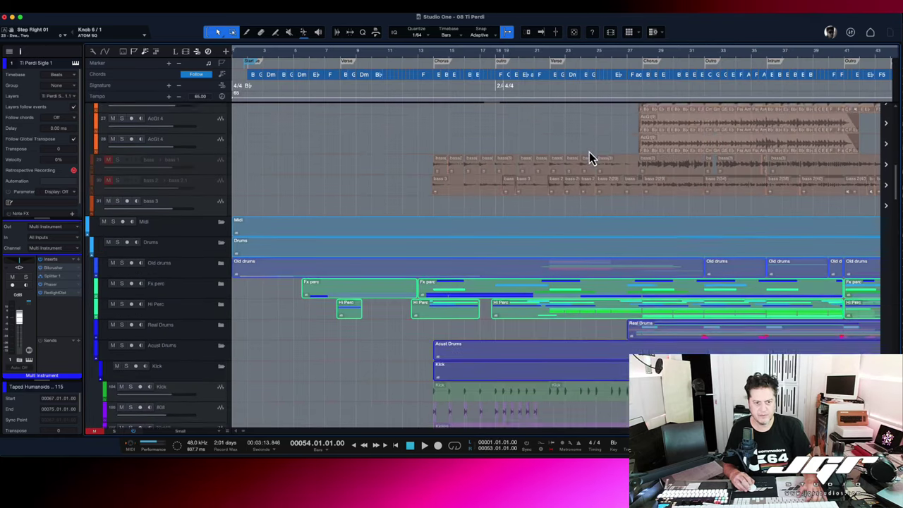
{"action": "scroll", "coordinate": [591, 158], "scroll_direction": "down", "scroll_amount": 10}
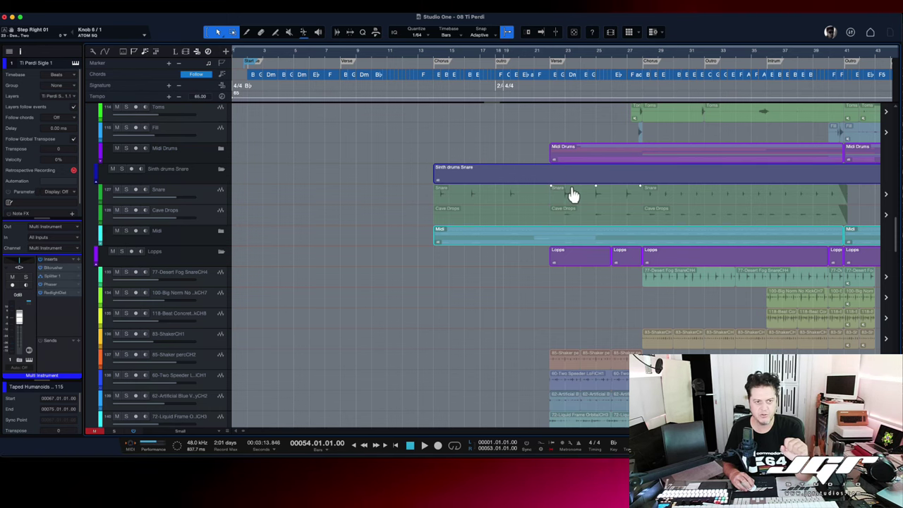
{"action": "scroll", "coordinate": [572, 184], "scroll_direction": "down", "scroll_amount": 10}
{"action": "scroll", "coordinate": [573, 181], "scroll_direction": "down", "scroll_amount": 15}
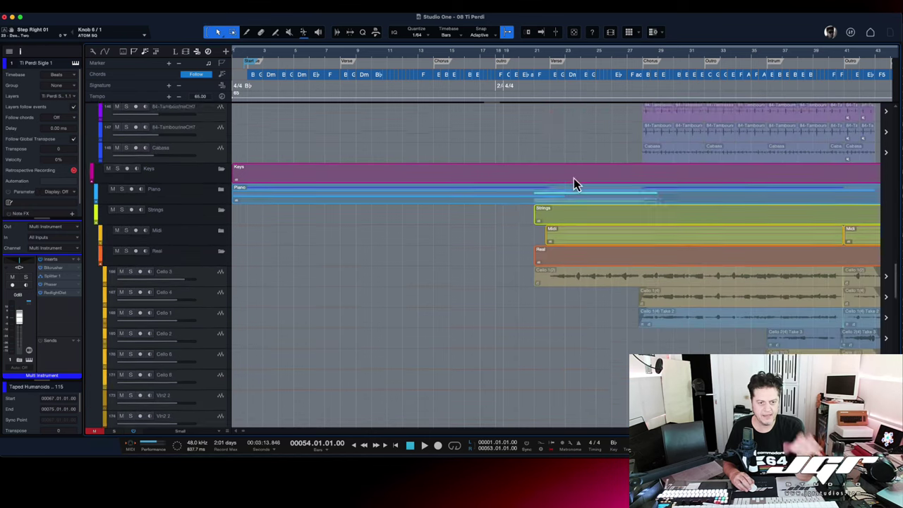
Review the arrangement's remaining tracks down to the Pads and Bus folders, then return to the loops and drum tracks
{"action": "scroll", "coordinate": [573, 183], "scroll_direction": "down", "scroll_amount": 15}
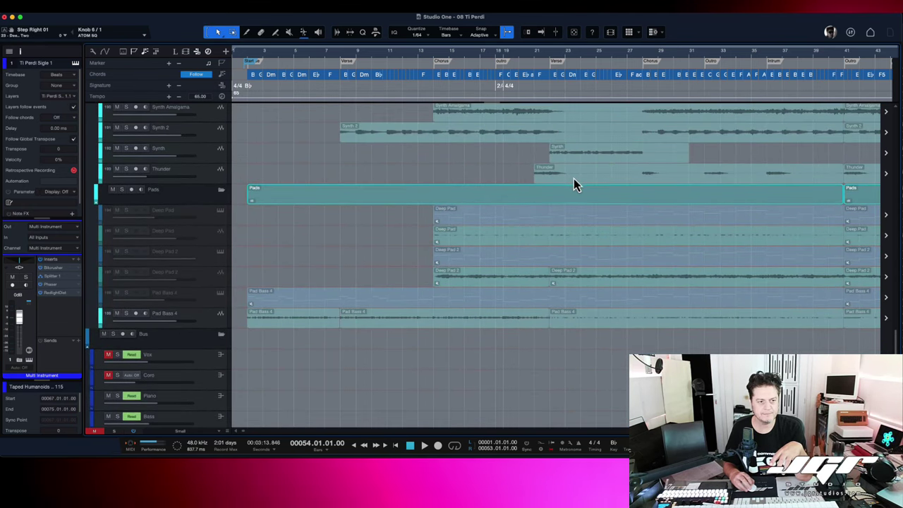
{"action": "scroll", "coordinate": [591, 208], "scroll_direction": "up", "scroll_amount": 7}
{"action": "scroll", "coordinate": [592, 209], "scroll_direction": "up", "scroll_amount": 20}
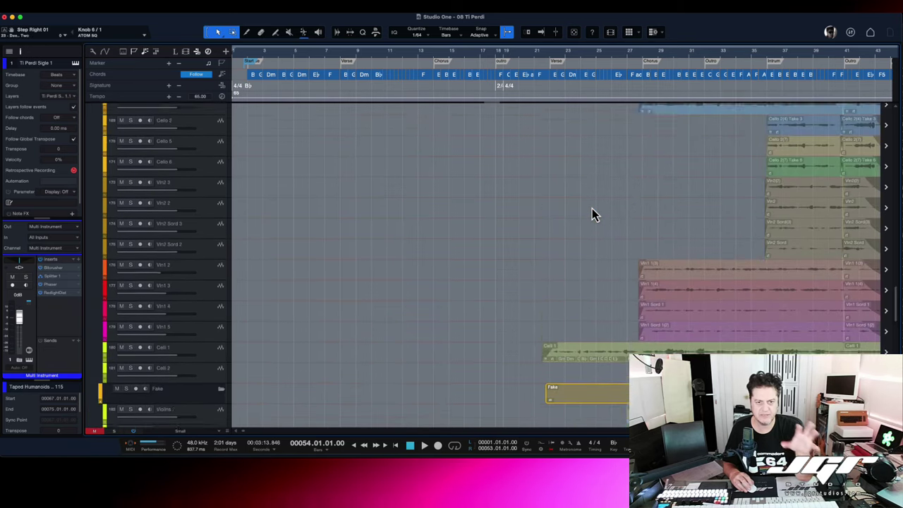
{"action": "scroll", "coordinate": [592, 208], "scroll_direction": "right", "scroll_amount": 15}
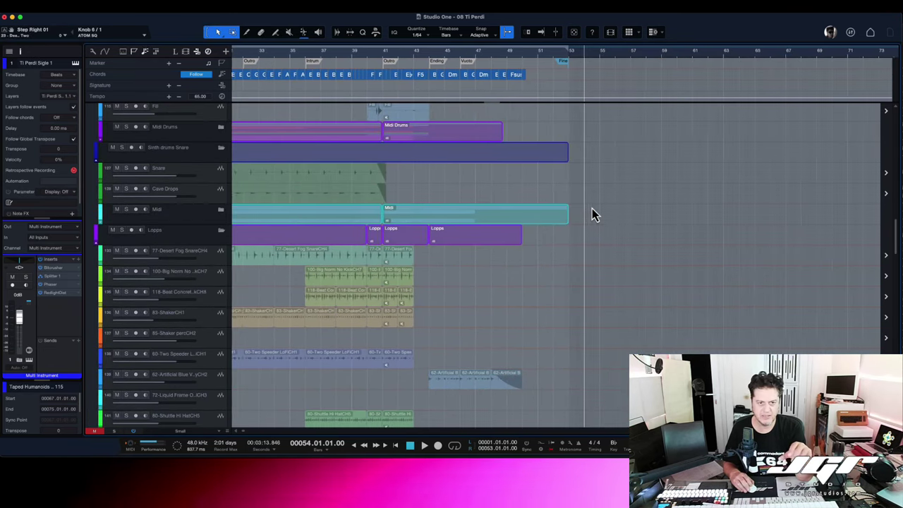
{"action": "scroll", "coordinate": [592, 208], "scroll_direction": "left", "scroll_amount": 6}
{"action": "scroll", "coordinate": [592, 212], "scroll_direction": "up", "scroll_amount": 18}
{"action": "scroll", "coordinate": [582, 223], "scroll_direction": "left", "scroll_amount": 2}
{"action": "scroll", "coordinate": [585, 243], "scroll_direction": "left", "scroll_amount": 3}
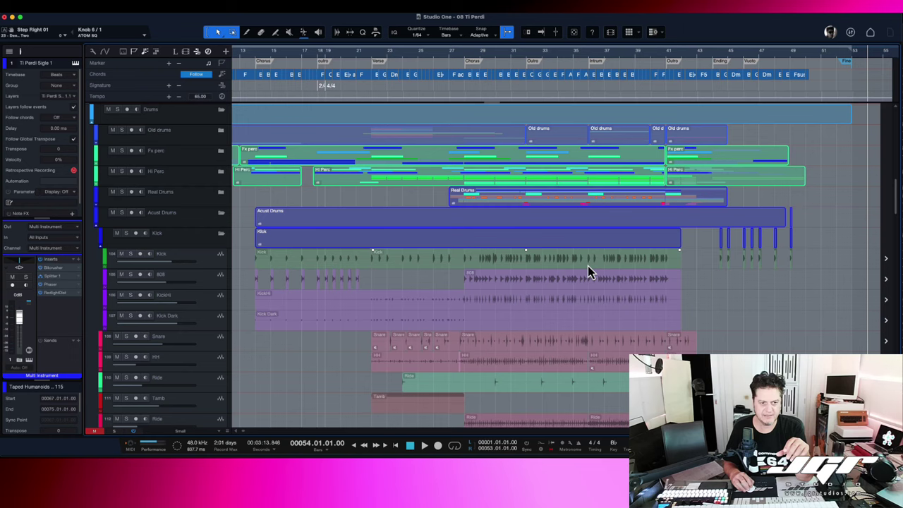
{"action": "left_click", "coordinate": [588, 261]}
{"action": "scroll", "coordinate": [572, 270], "scroll_direction": "up", "scroll_amount": 20}
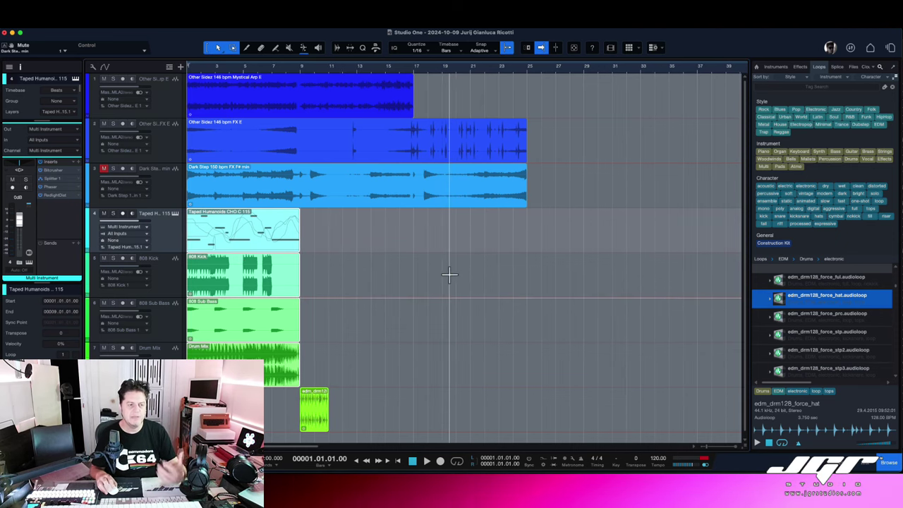
Try the edge handles of the 808 Kick event and duplicate the edm_drm128_force_hat event twice, up to bar 15
{"action": "left_click", "coordinate": [369, 271]}
{"action": "left_click", "coordinate": [281, 295]}
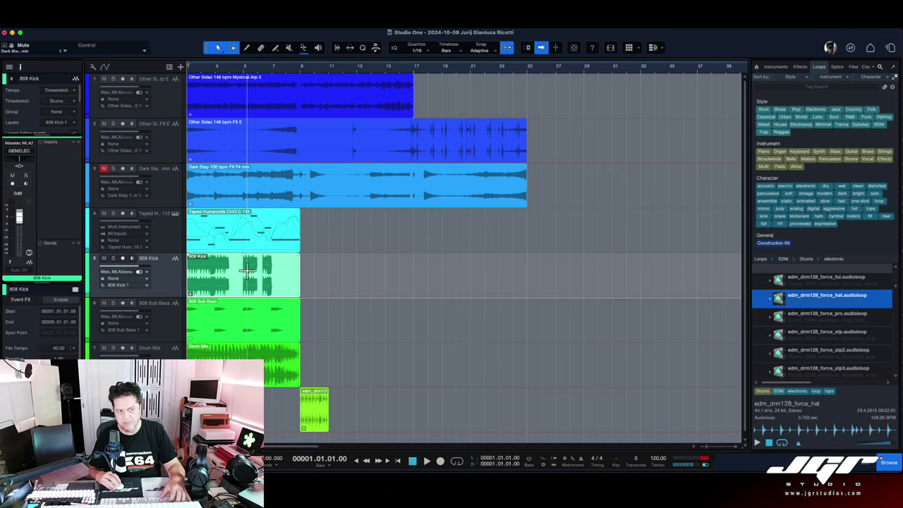
{"action": "left_click_drag", "start_coordinate": [242, 259], "coordinate": [242, 266]}
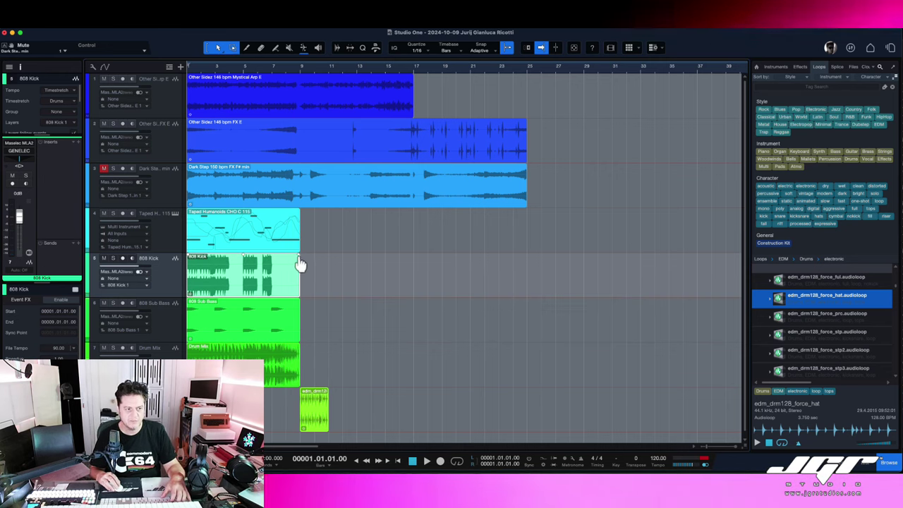
{"action": "mouse_move", "coordinate": [299, 258]}
{"action": "left_mouse_down"}
{"action": "mouse_move", "coordinate": [283, 262]}
{"action": "mouse_move", "coordinate": [302, 261]}
{"action": "left_mouse_up"}
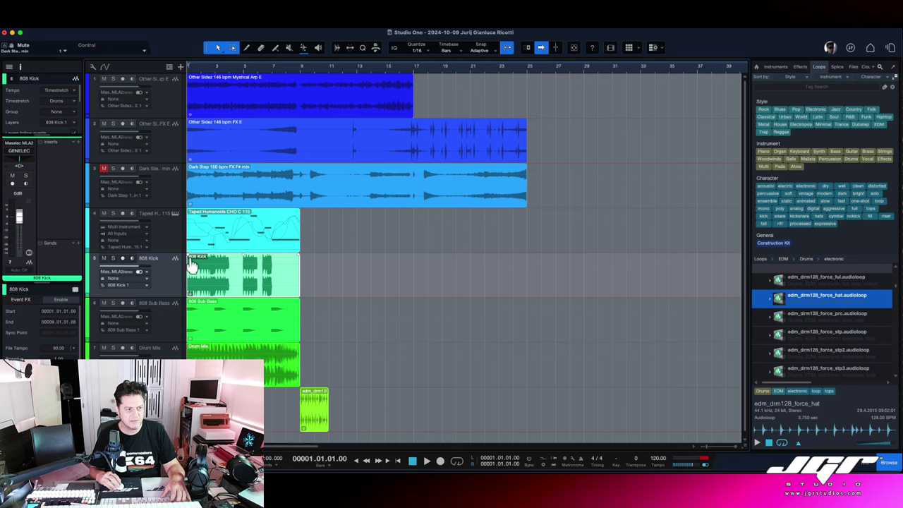
{"action": "mouse_move", "coordinate": [190, 262]}
{"action": "left_mouse_down"}
{"action": "mouse_move", "coordinate": [196, 264]}
{"action": "mouse_move", "coordinate": [188, 263]}
{"action": "left_mouse_up"}
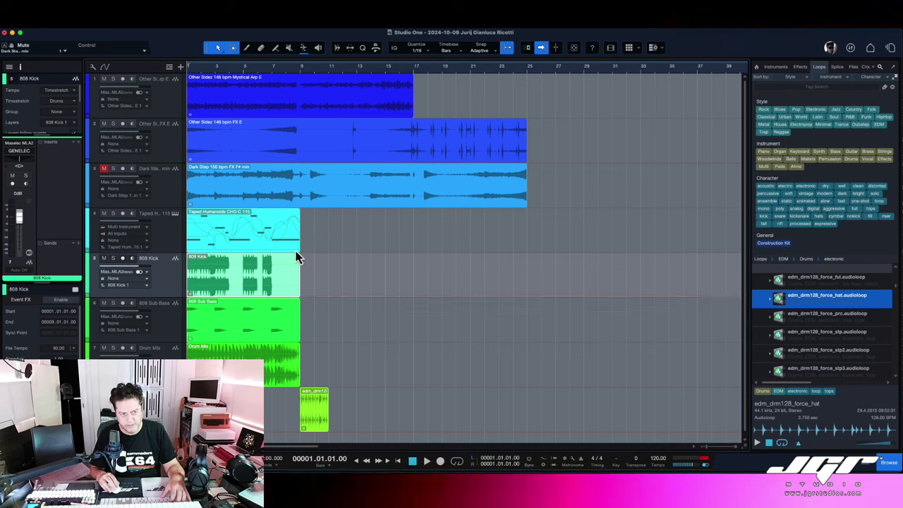
{"action": "left_click", "coordinate": [319, 423]}
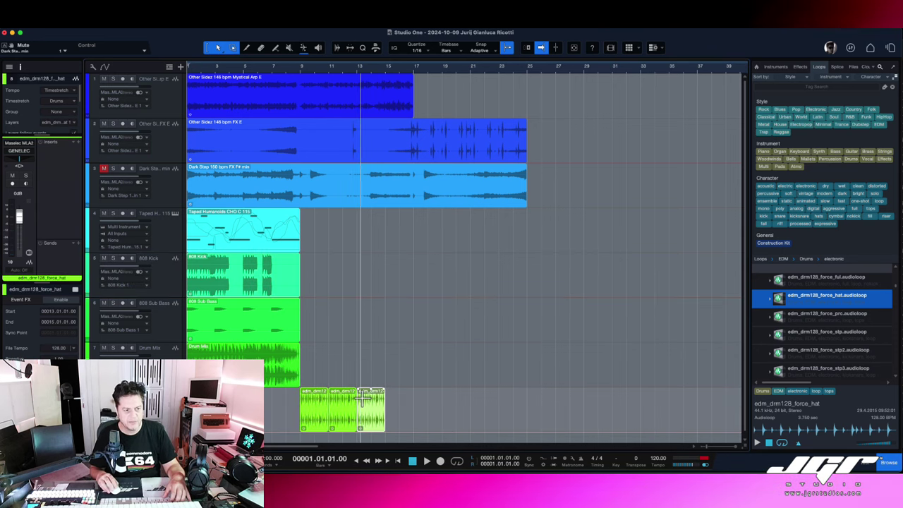
Turn the Loop option of the 808 Kick event on and off again
{"action": "right_click", "coordinate": [265, 294]}
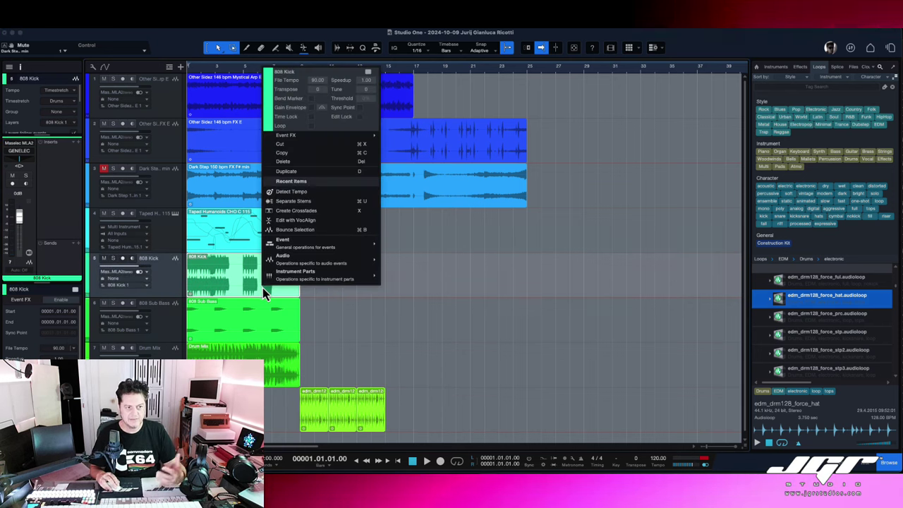
{"action": "left_click", "coordinate": [313, 127]}
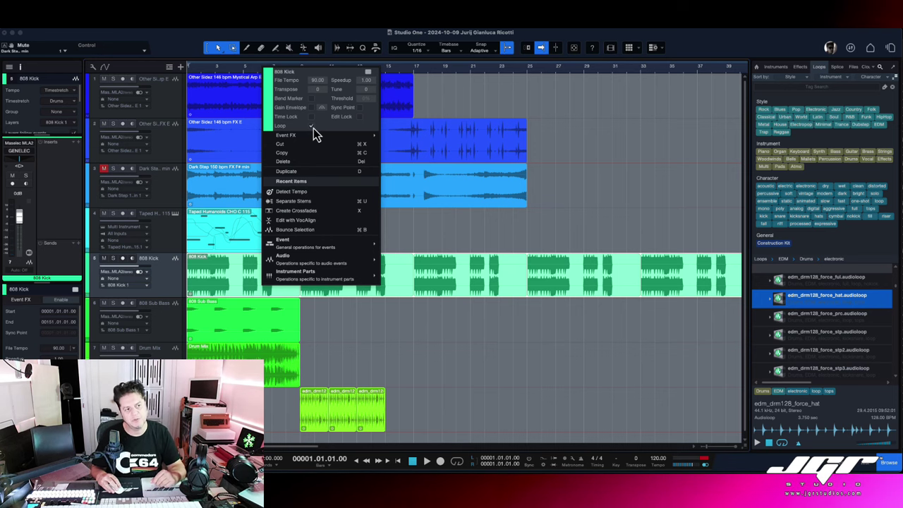
{"action": "left_click", "coordinate": [313, 127]}
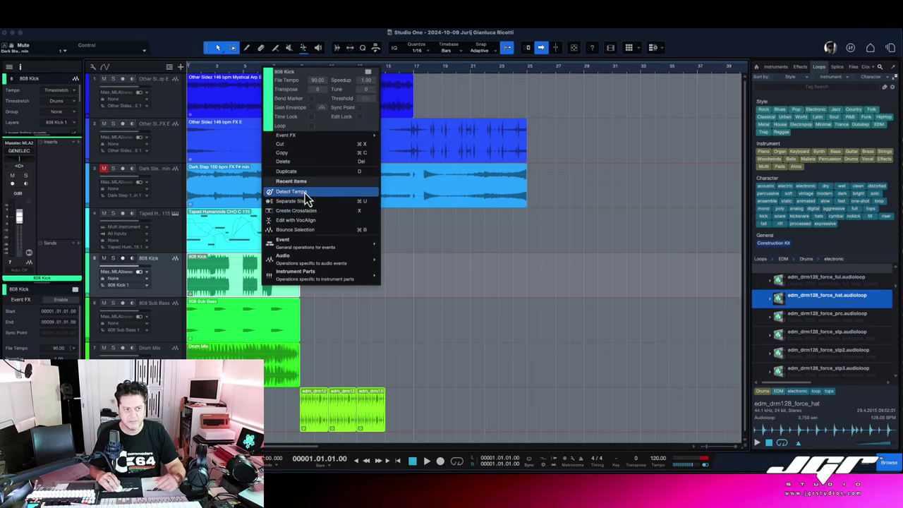
{"action": "left_click", "coordinate": [457, 236]}
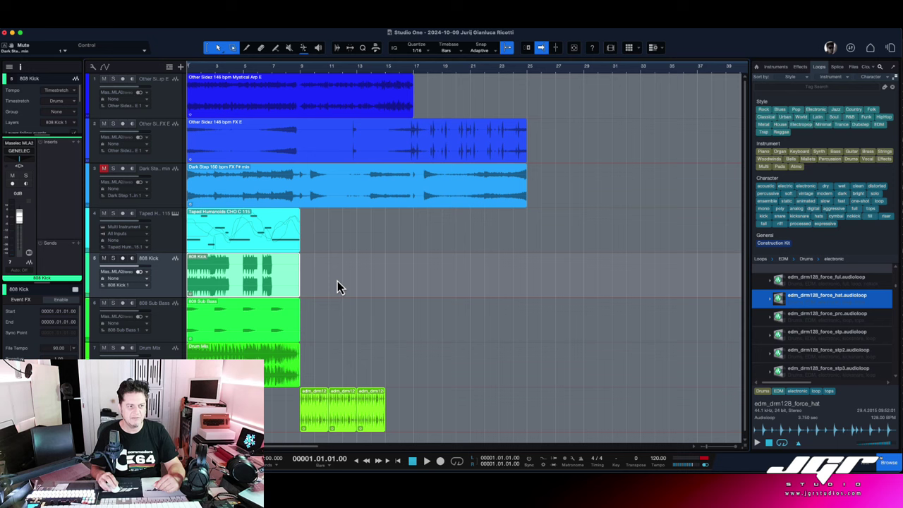
{"action": "left_click", "coordinate": [341, 246]}
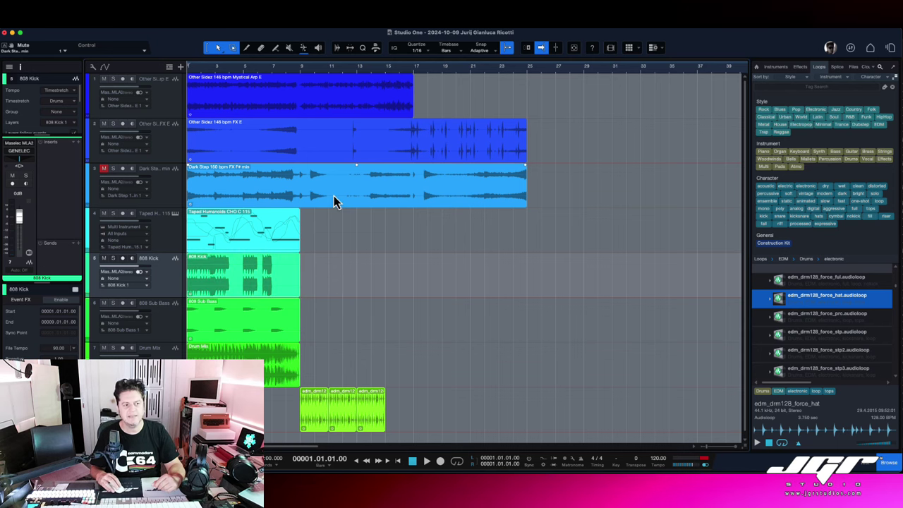
Turn the Loop option of the last edm_drm128_force_hat event on and off again
{"action": "right_click", "coordinate": [334, 196]}
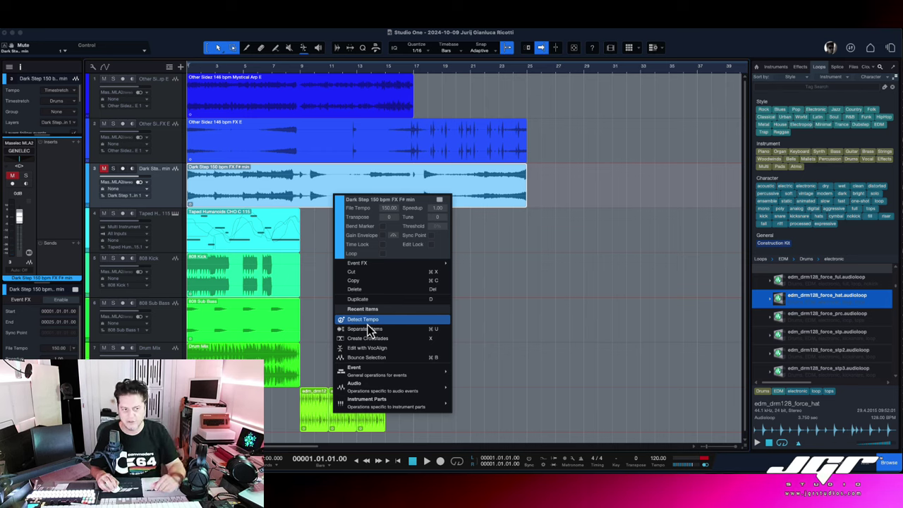
{"action": "left_click", "coordinate": [374, 419]}
{"action": "right_click", "coordinate": [374, 419]}
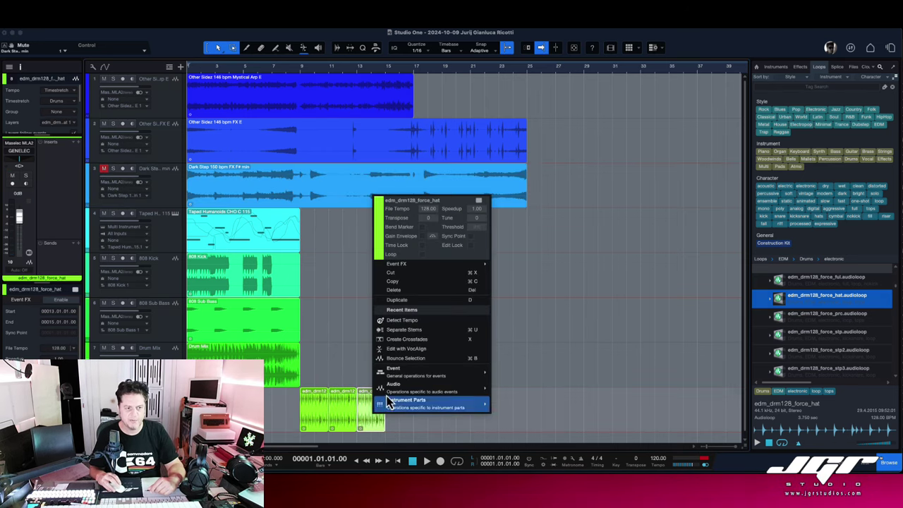
{"action": "left_click", "coordinate": [421, 255]}
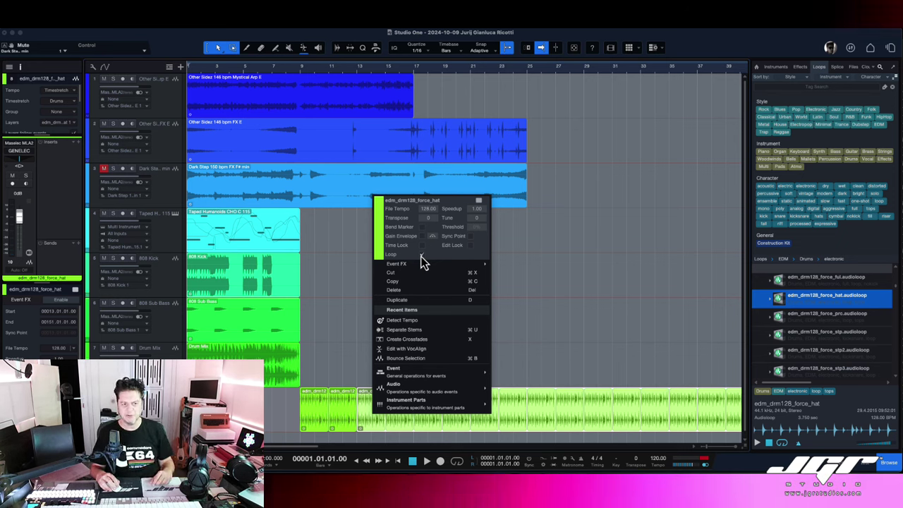
{"action": "left_click", "coordinate": [421, 255]}
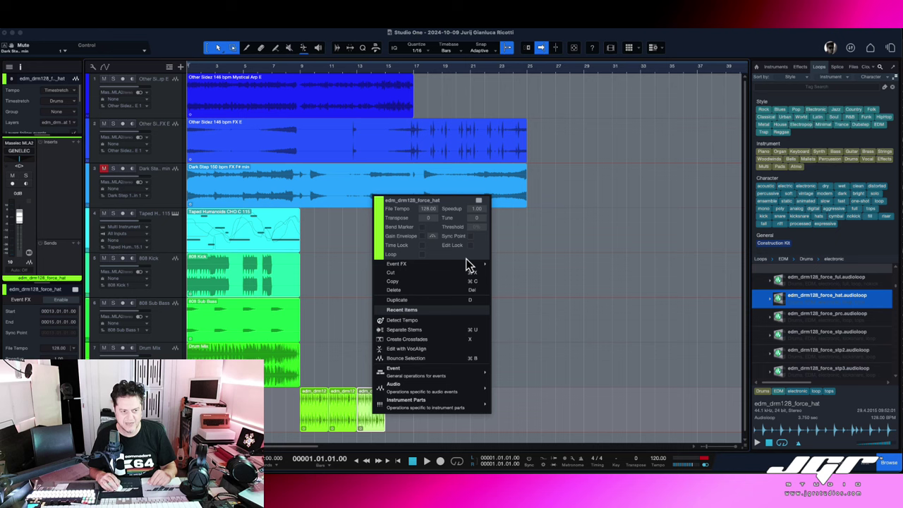
{"action": "left_click", "coordinate": [540, 253]}
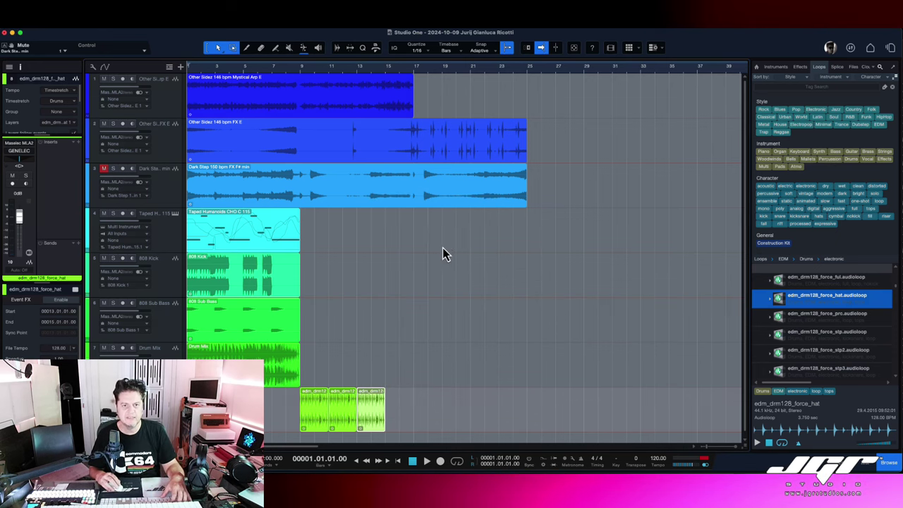
Start playback and rearrange the edm_drm128_force_hat events: the first at bar 5, the second at bar 9, the third deleted
{"action": "key", "text": "space"}
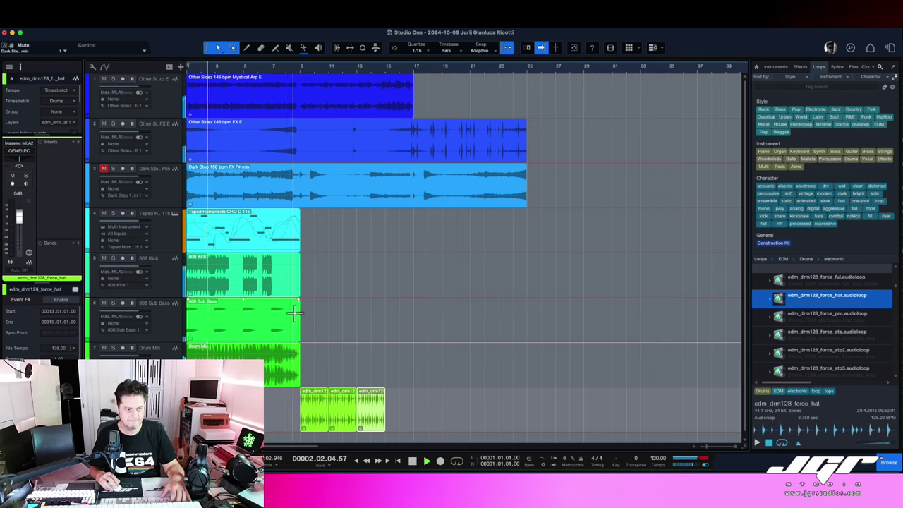
{"action": "left_click", "coordinate": [309, 427]}
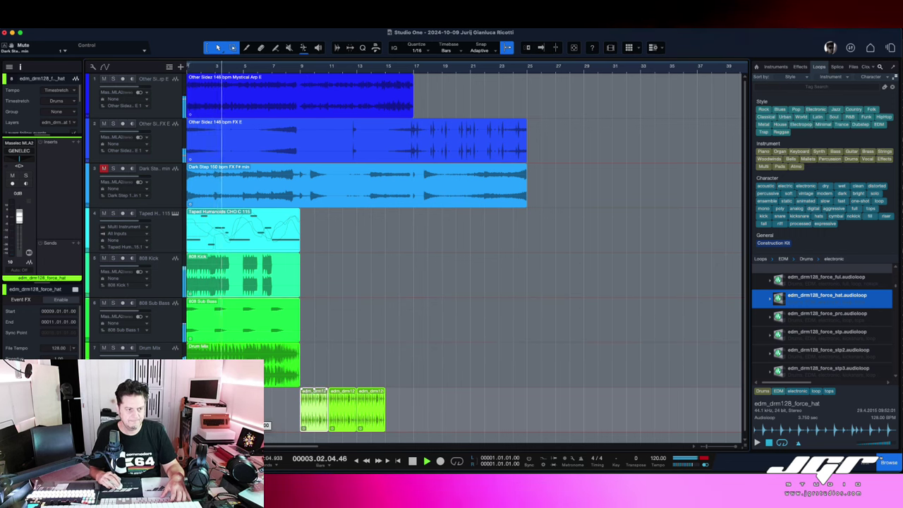
{"action": "left_click_drag", "start_coordinate": [279, 419], "coordinate": [280, 419]}
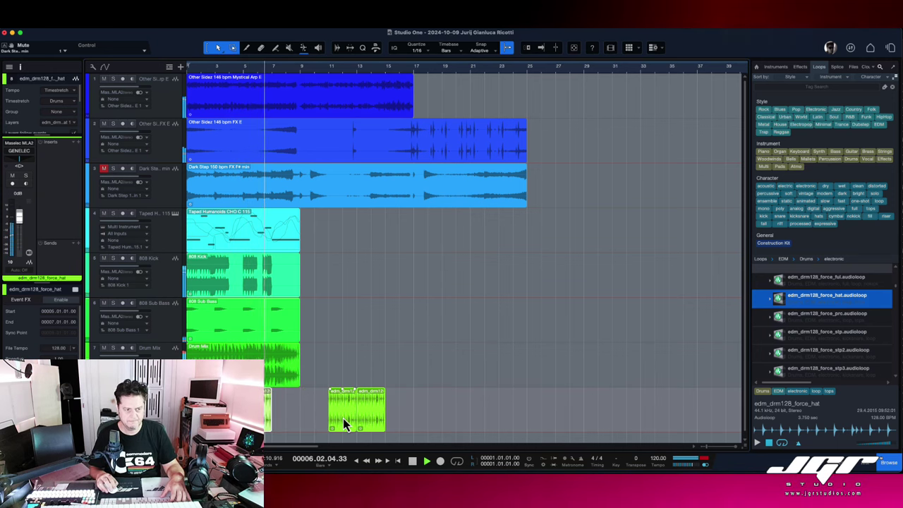
{"action": "left_click_drag", "start_coordinate": [343, 418], "coordinate": [314, 418]}
{"action": "left_click", "coordinate": [371, 415]}
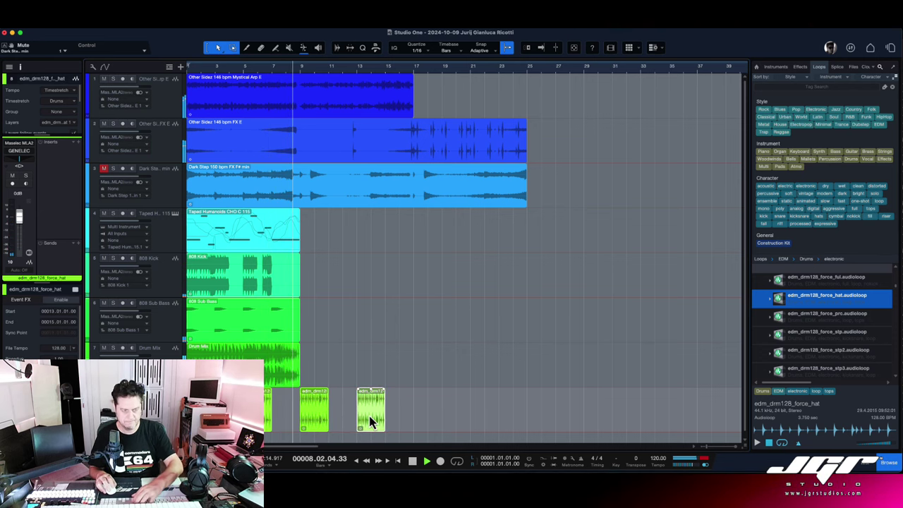
{"action": "key", "text": "Delete"}
Duplicate the 808 Sub Bass and Taped Humanoids events so each repeats from bar 9 to bar 17
{"action": "left_click", "coordinate": [272, 335]}
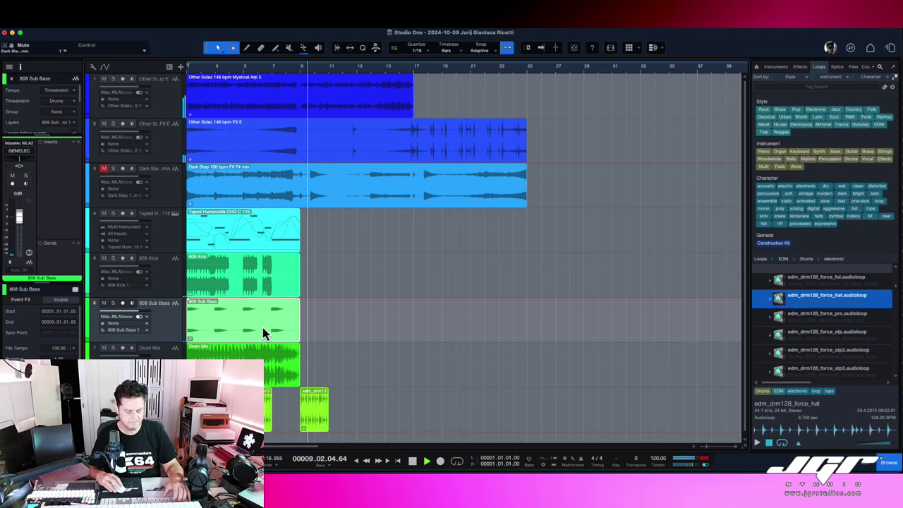
{"action": "key", "text": "f"}
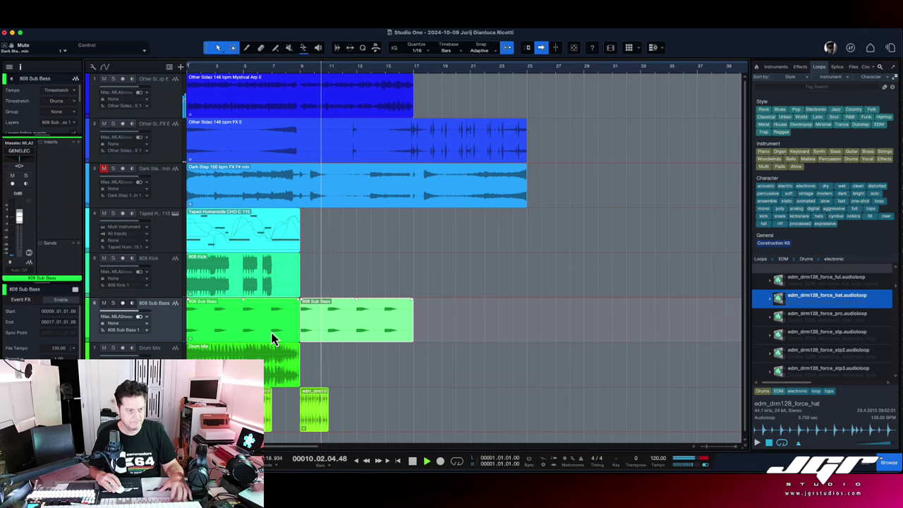
{"action": "key", "text": "d"}
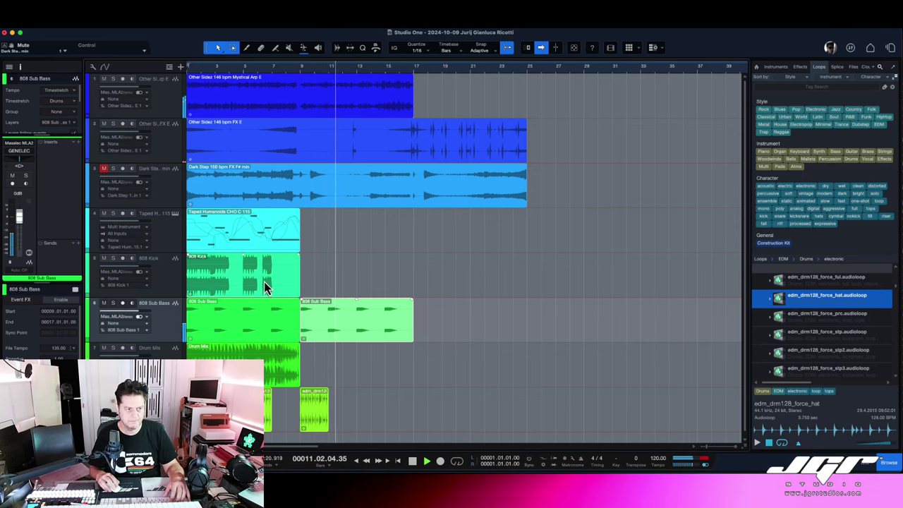
{"action": "left_click", "coordinate": [263, 247]}
{"action": "key", "text": "d"}
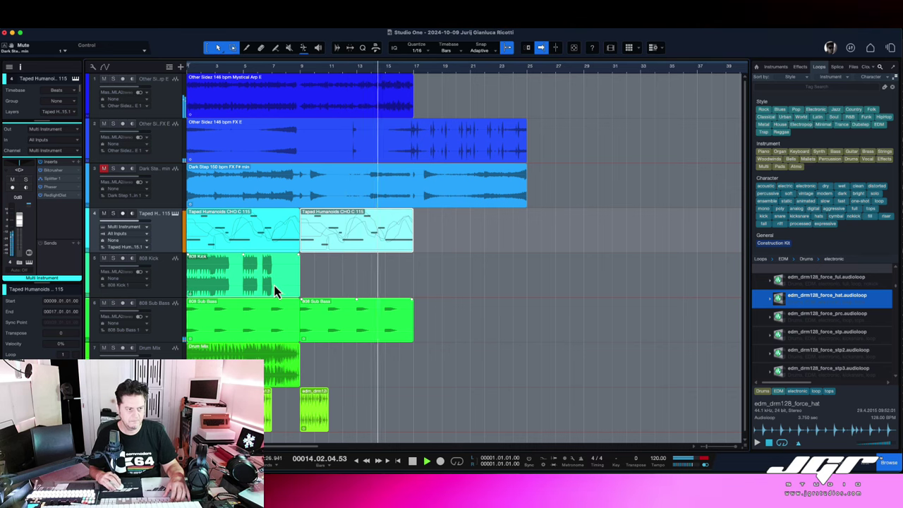
Copy 808 Kick and 808 Sub Bass to bar 17, Drum Mix to bar 19 shortened to end at 24.04, and the hat to bar 21
{"action": "left_click_drag", "start_coordinate": [275, 287], "coordinate": [482, 293]}
{"action": "left_click_drag", "start_coordinate": [257, 324], "coordinate": [482, 338]}
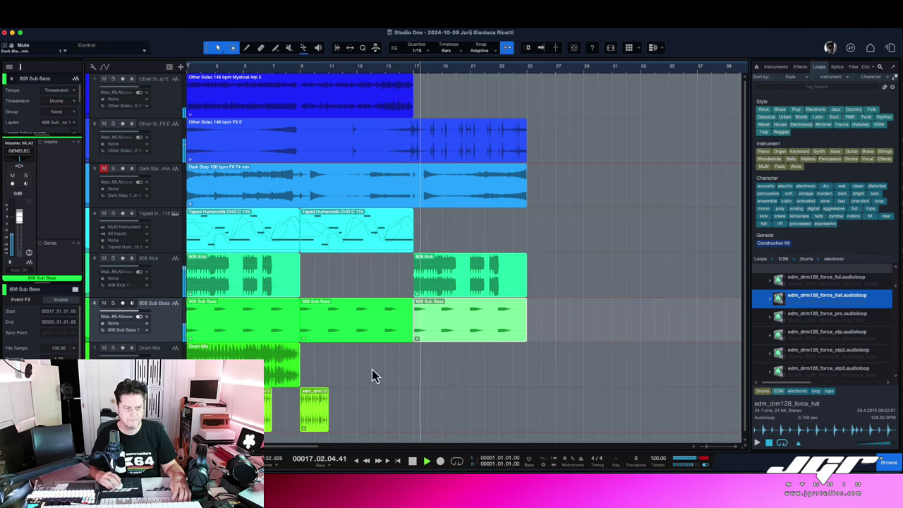
{"action": "left_click_drag", "start_coordinate": [215, 376], "coordinate": [470, 379]}
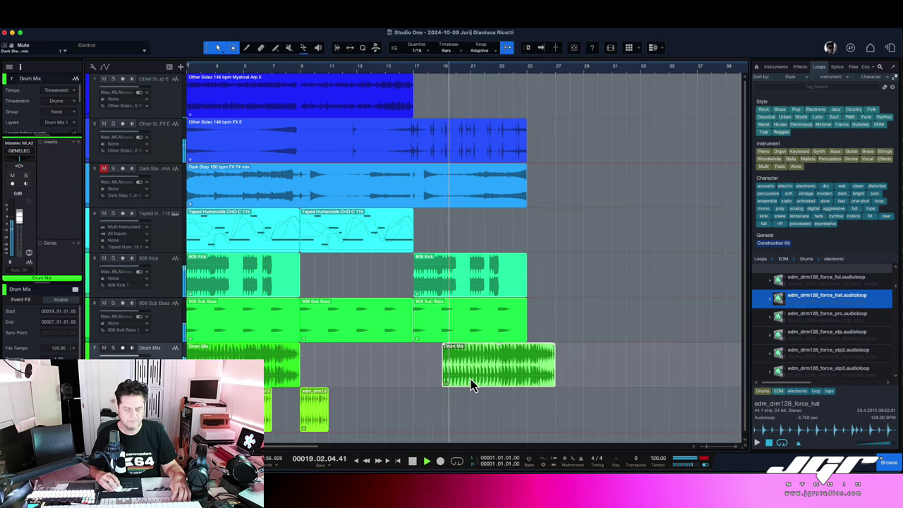
{"action": "left_click_drag", "start_coordinate": [311, 418], "coordinate": [482, 417]}
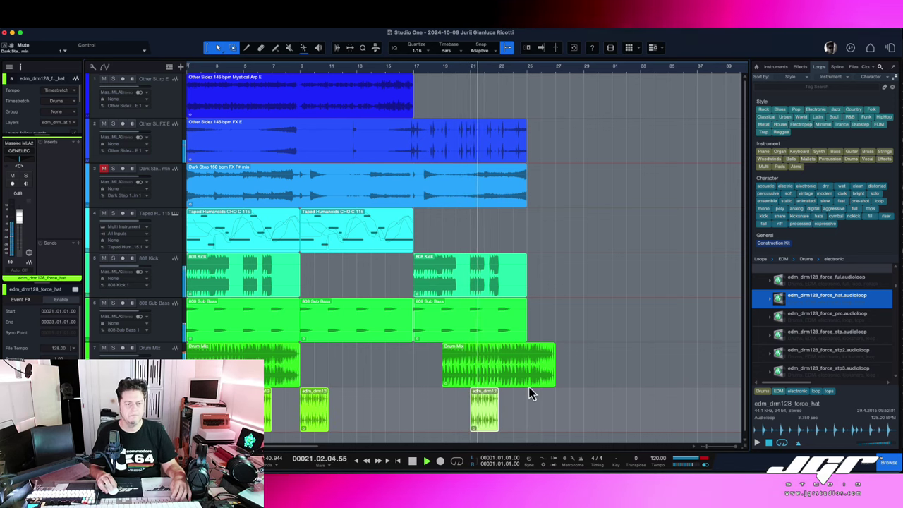
{"action": "left_click_drag", "start_coordinate": [555, 382], "coordinate": [533, 381]}
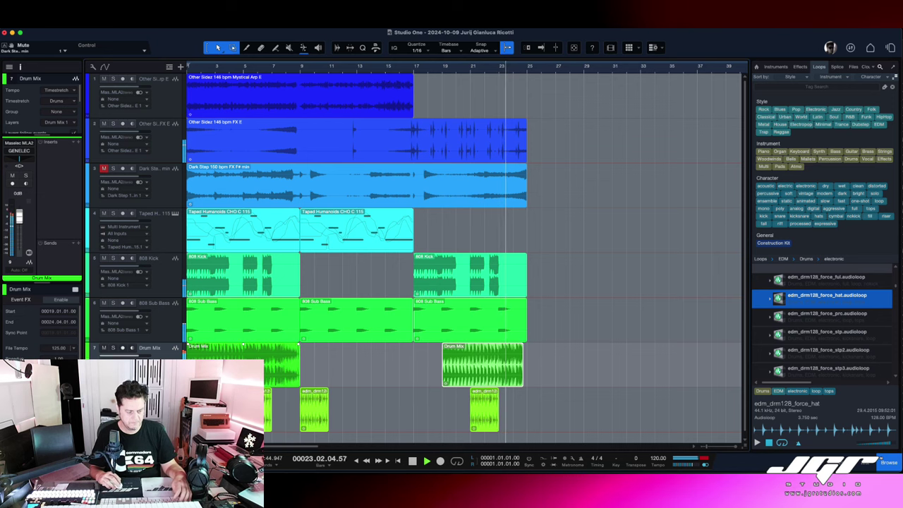
Copy the Drum Mix, 808 Sub Bass, 808 Kick and Taped Humanoids events to bar 25, and the hat to bar 31
{"action": "left_click_drag", "start_coordinate": [223, 375], "coordinate": [560, 373]}
{"action": "left_click_drag", "start_coordinate": [539, 323], "coordinate": [579, 284]}
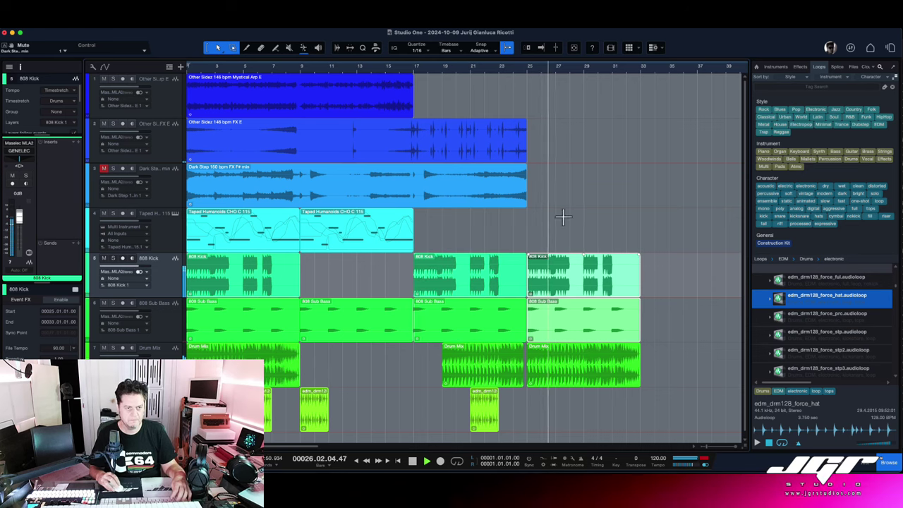
{"action": "left_click_drag", "start_coordinate": [335, 248], "coordinate": [560, 247]}
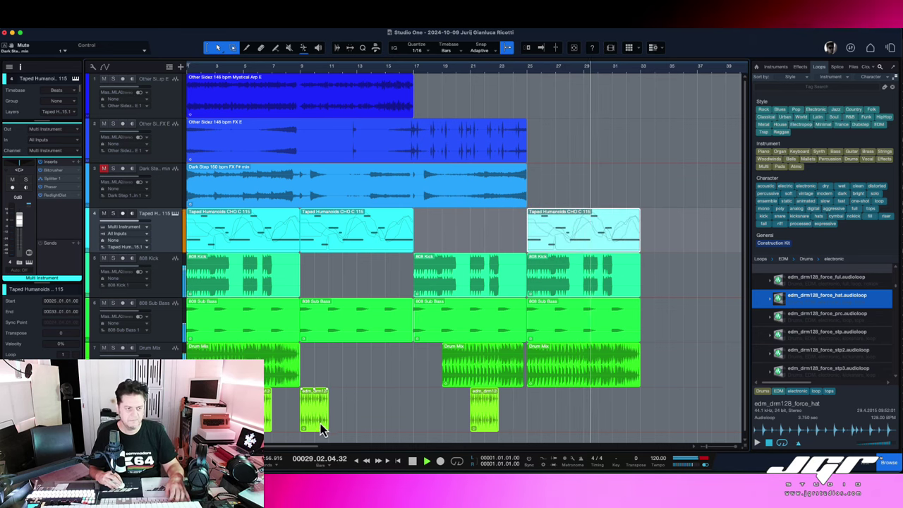
{"action": "left_click_drag", "start_coordinate": [317, 421], "coordinate": [628, 434]}
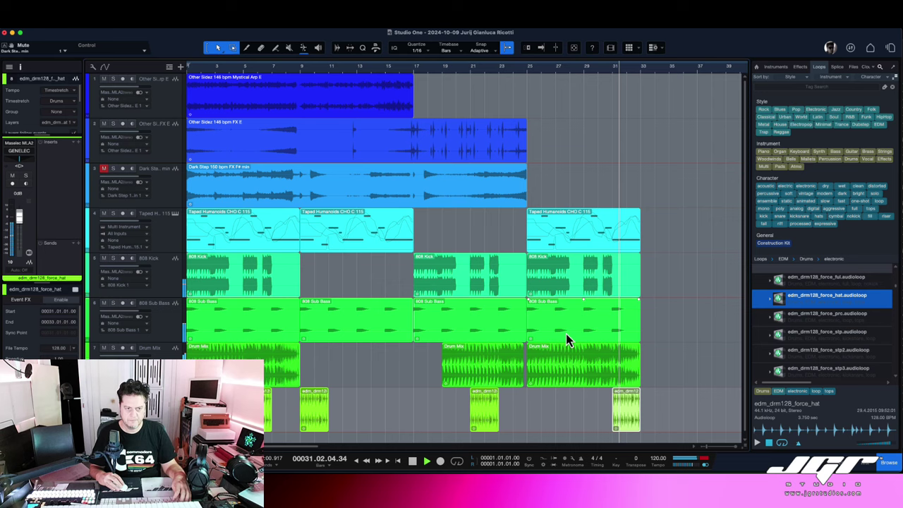
Copy the 808 Sub Bass event to bar 33, shorten the copy to end at bar 35, and stop playback
{"action": "left_click_drag", "start_coordinate": [566, 334], "coordinate": [676, 333]}
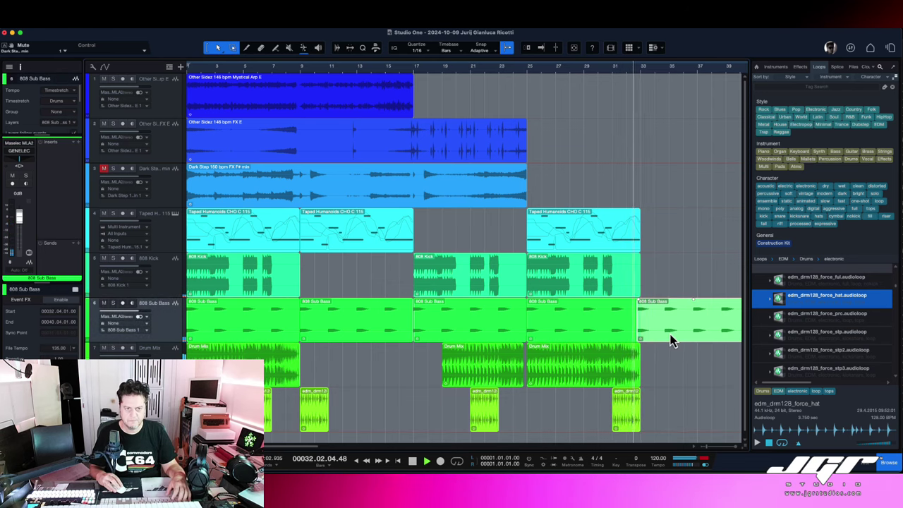
{"action": "scroll", "coordinate": [670, 337], "scroll_direction": "right", "scroll_amount": 6}
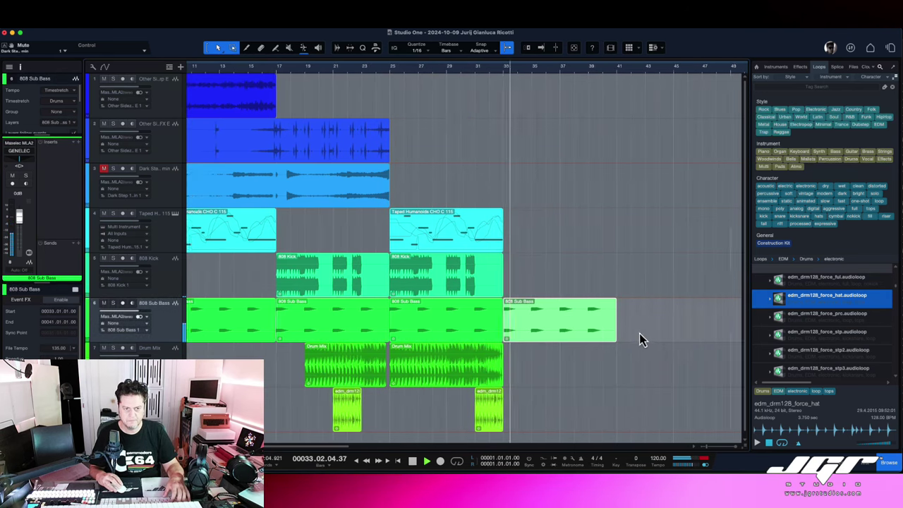
{"action": "left_click_drag", "start_coordinate": [588, 333], "coordinate": [505, 335]}
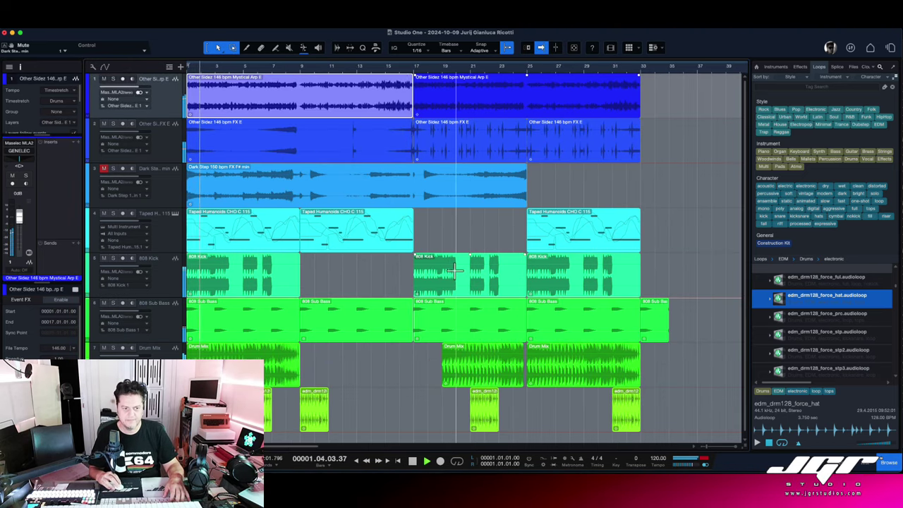
{"action": "key", "text": "space"}
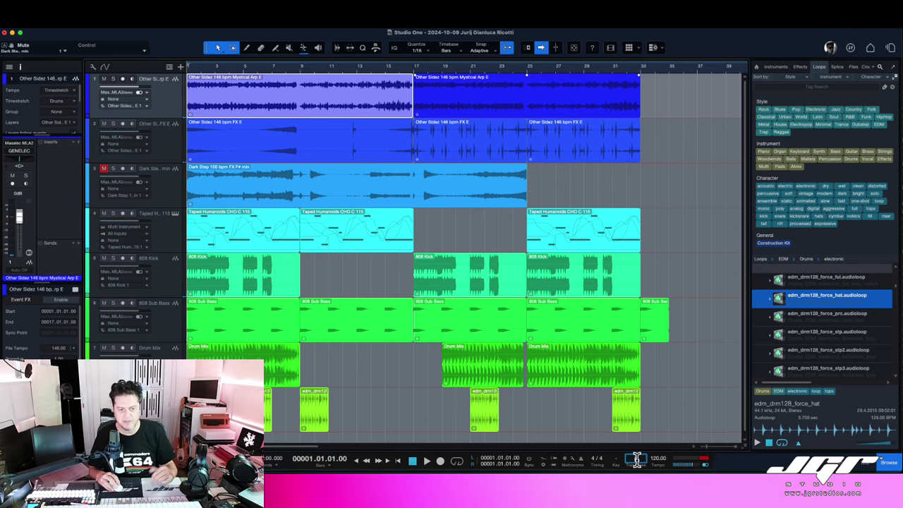
Set the song's global transpose to 4 semitones
{"action": "left_click", "coordinate": [637, 459]}
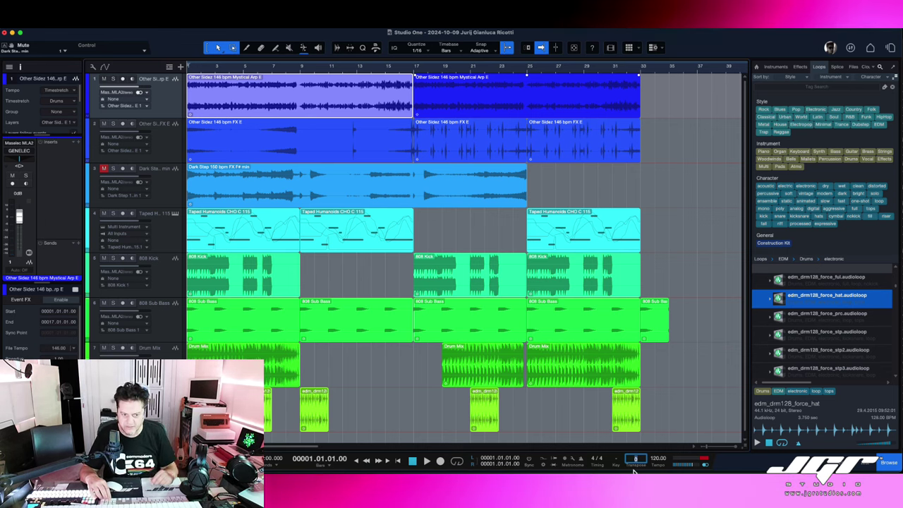
{"action": "type", "text": "4"}
{"action": "key", "text": "Return"}
{"action": "mouse_move", "coordinate": [76, 172]}
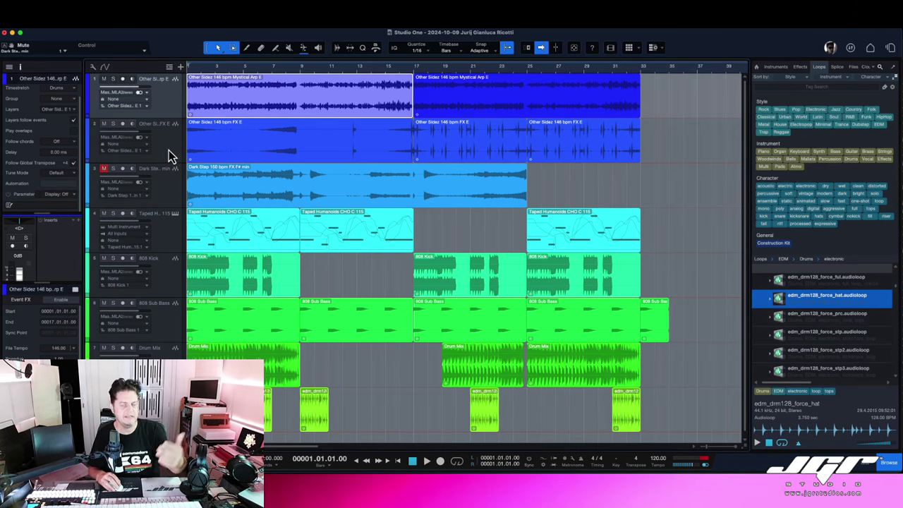
Start playback, expand the inspector for the Taped Humanoids track and turn on its Follow Global Transpose option
{"action": "key", "text": "space"}
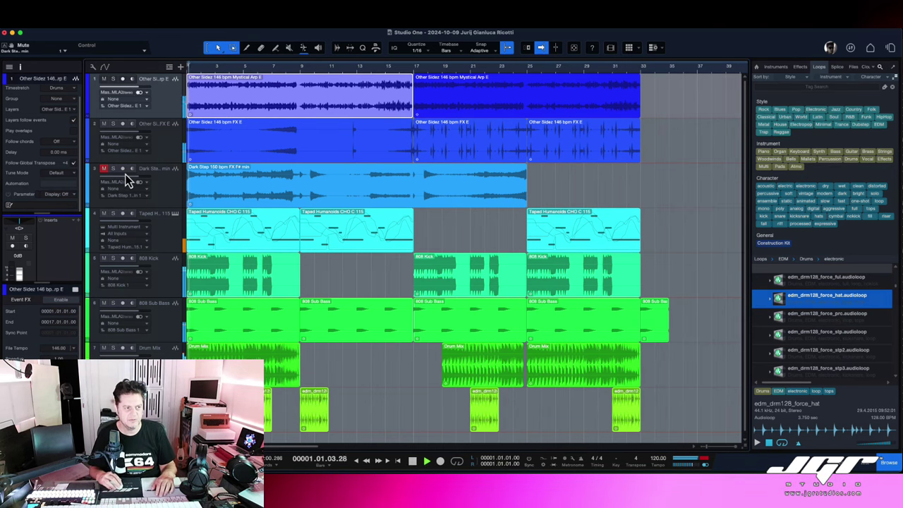
{"action": "left_click", "coordinate": [167, 235]}
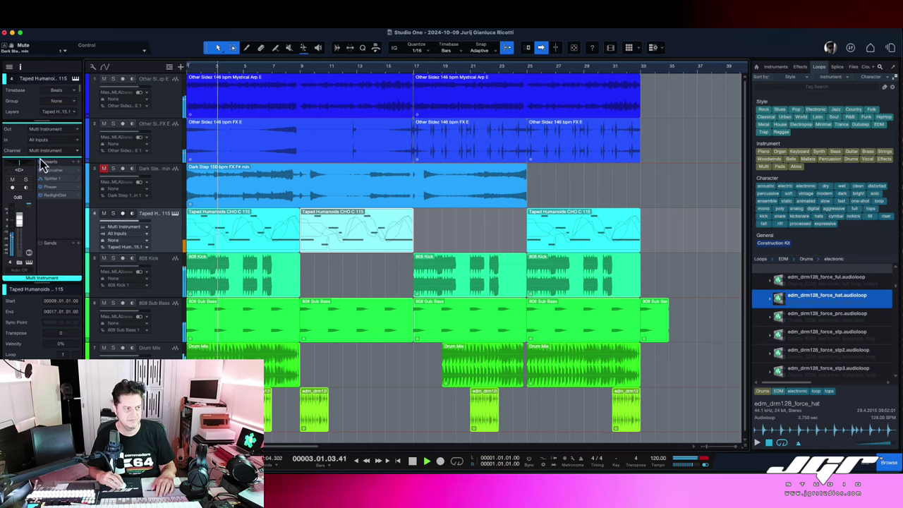
{"action": "left_click_drag", "start_coordinate": [48, 282], "coordinate": [47, 347]}
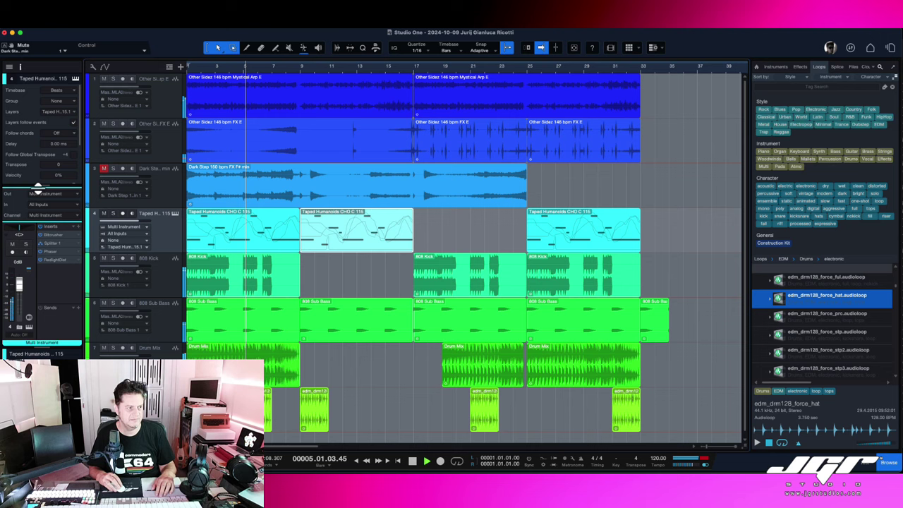
{"action": "left_click_drag", "start_coordinate": [44, 186], "coordinate": [44, 225]}
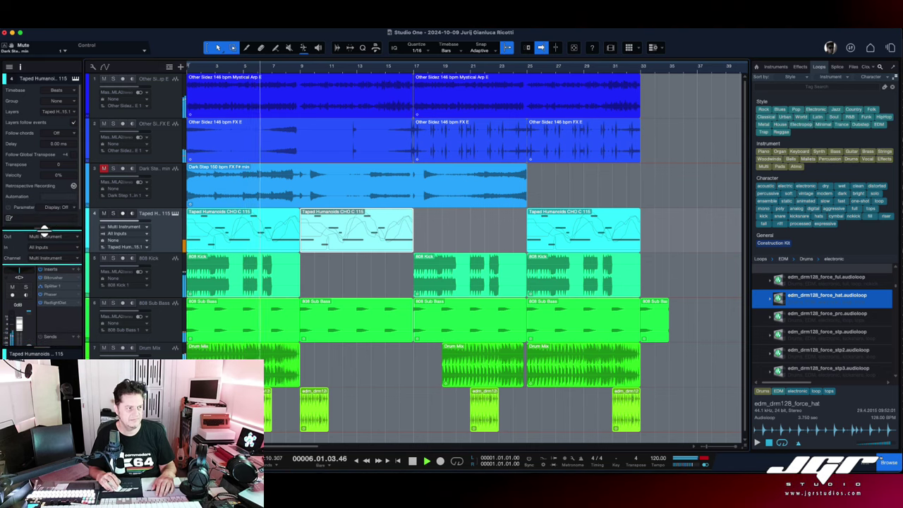
{"action": "scroll", "coordinate": [38, 190], "scroll_direction": "down", "scroll_amount": 2}
{"action": "scroll", "coordinate": [38, 190], "scroll_direction": "up", "scroll_amount": 2}
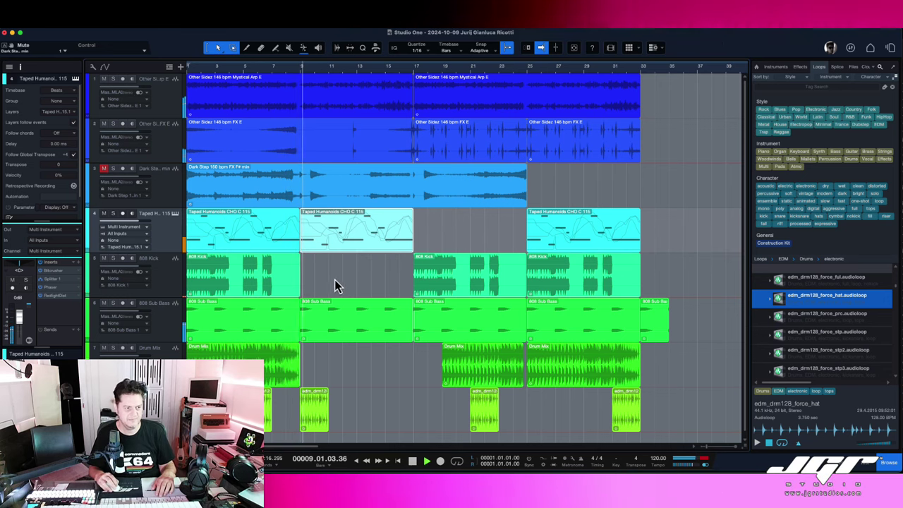
Inspect the Follow Global Transpose setting of the 808 Sub Bass and 808 Kick tracks, and audition the transposed song from the start
{"action": "left_click", "coordinate": [169, 323]}
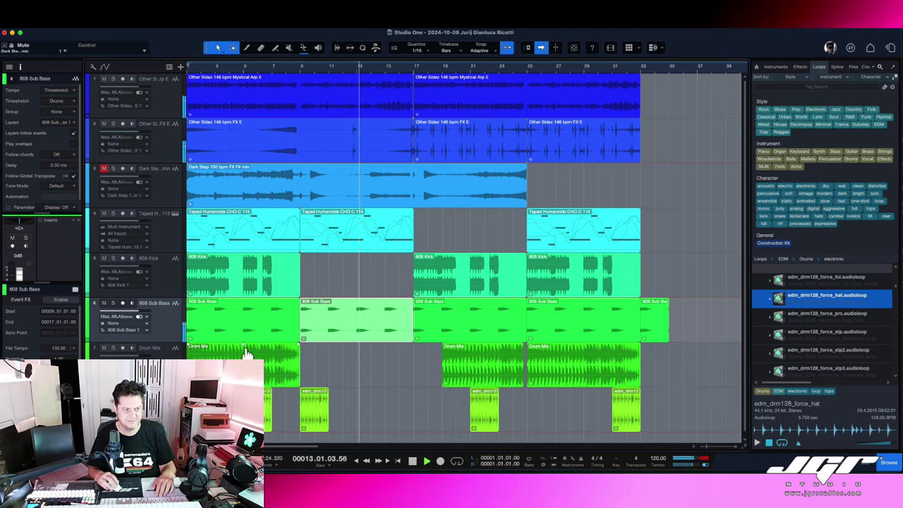
{"action": "left_click", "coordinate": [181, 295]}
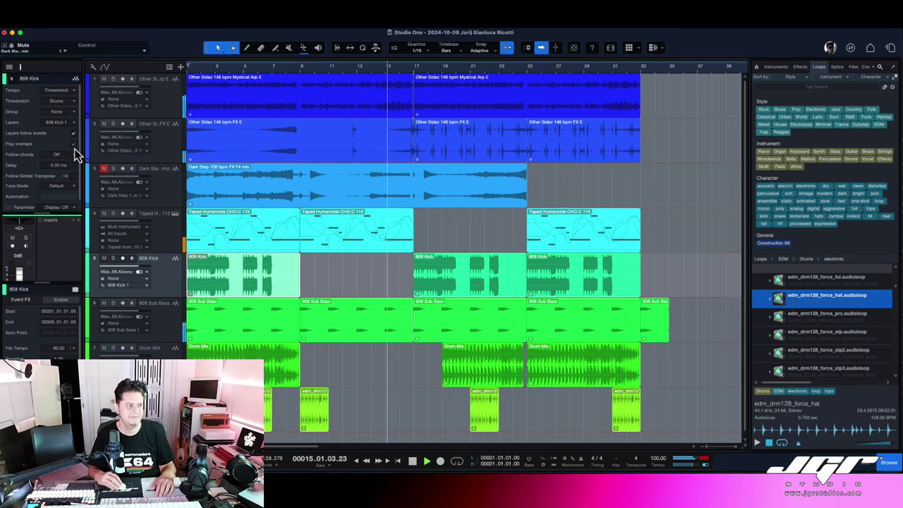
{"action": "key", "text": "space"}
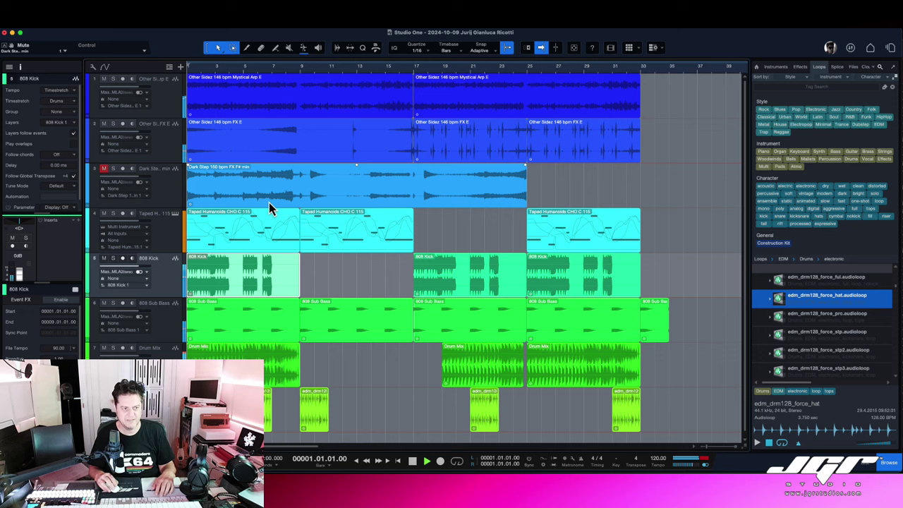
{"action": "key", "text": "space"}
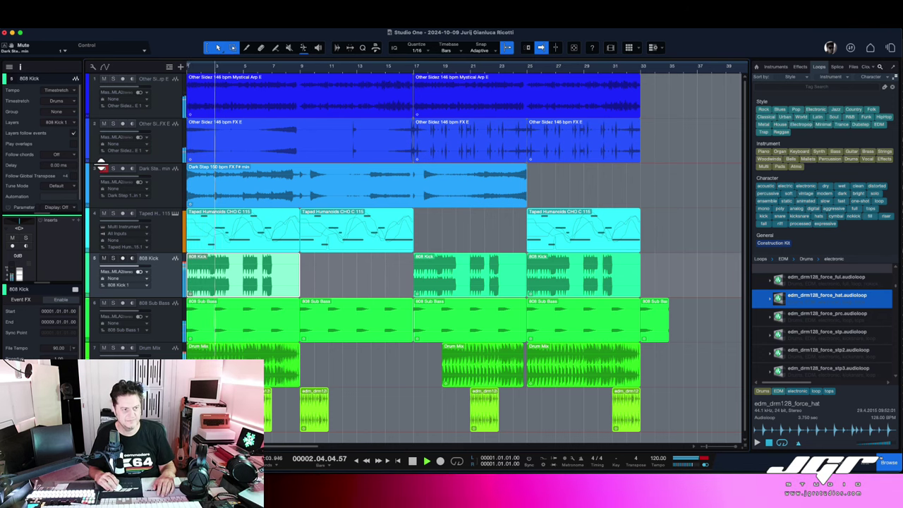
{"action": "key", "text": "space"}
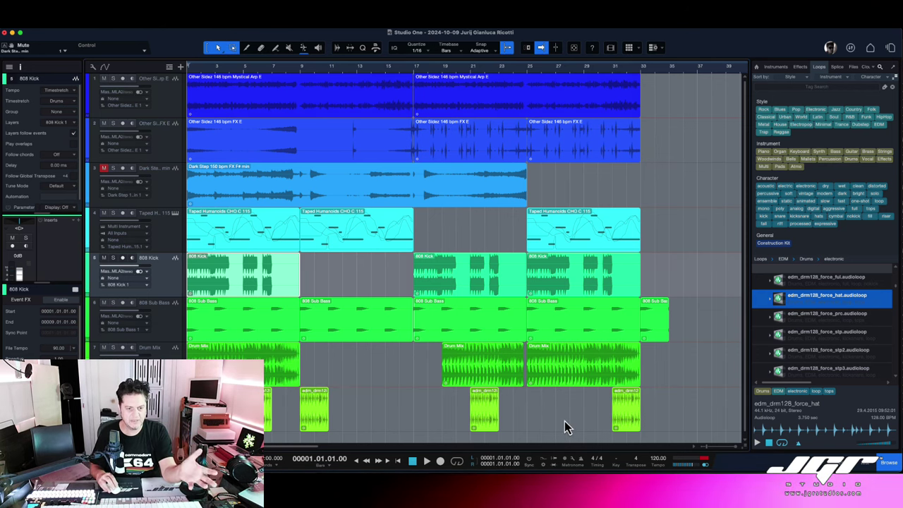
Set the song key to C and extract the chords of the first Other Sidez 146 bpm Mystical Arp E event to the displayed chord track
{"action": "left_click", "coordinate": [616, 460]}
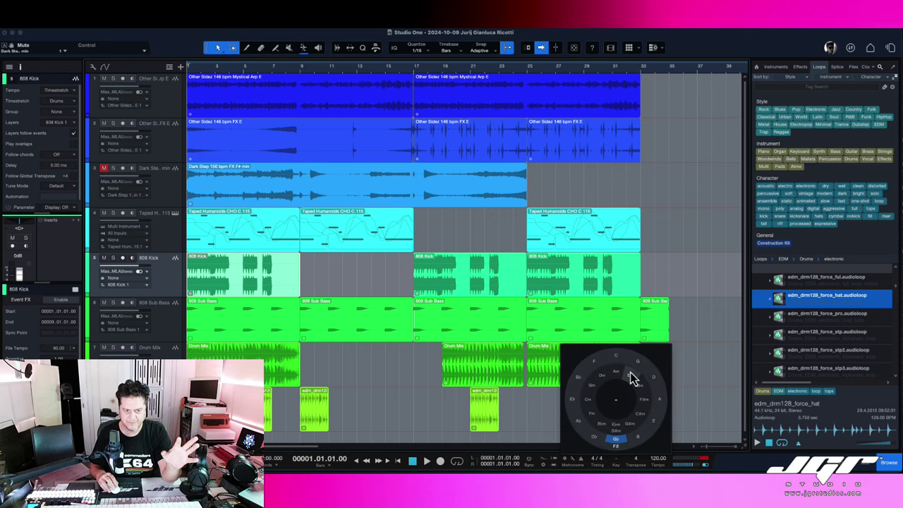
{"action": "left_click", "coordinate": [616, 357]}
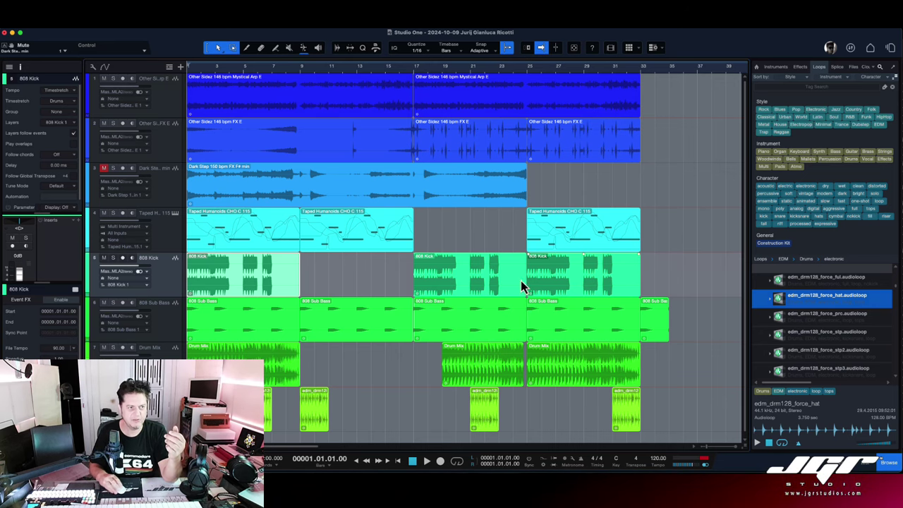
{"action": "left_click", "coordinate": [170, 68]}
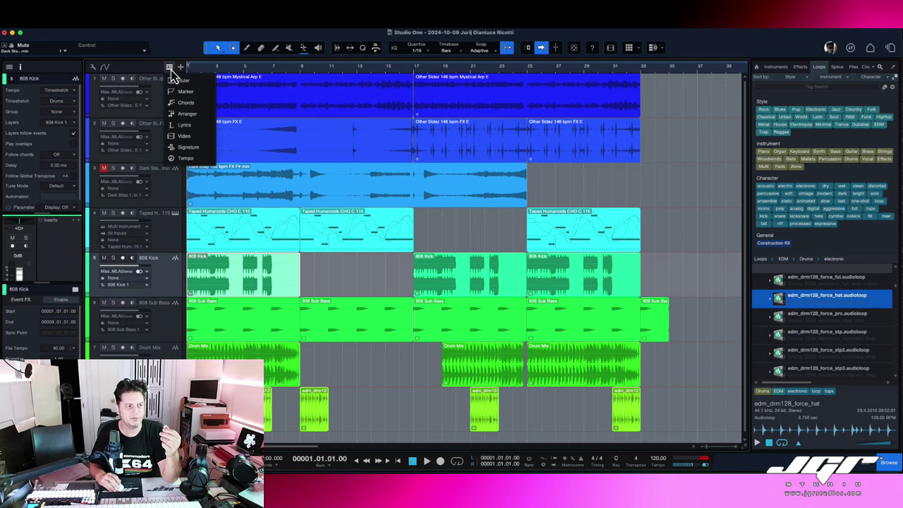
{"action": "left_click", "coordinate": [185, 103]}
{"action": "left_click", "coordinate": [229, 95]}
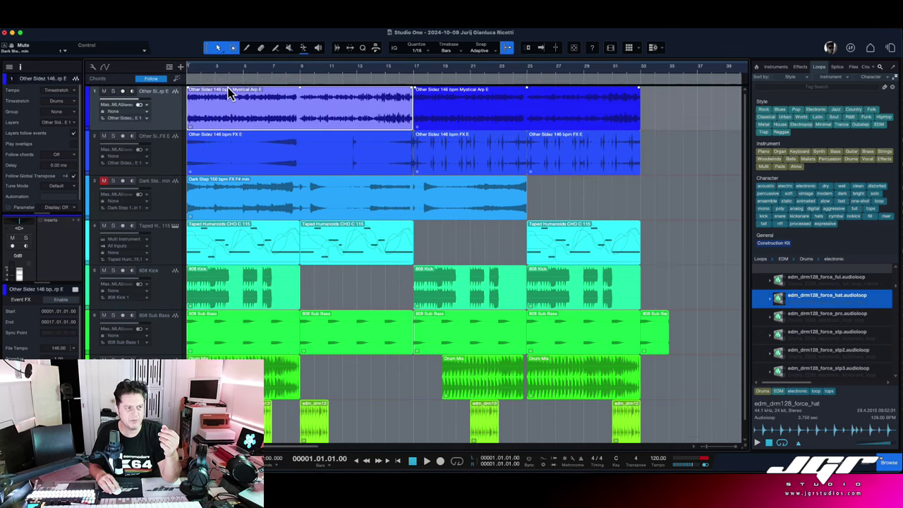
{"action": "left_click_drag", "start_coordinate": [229, 95], "coordinate": [227, 80]}
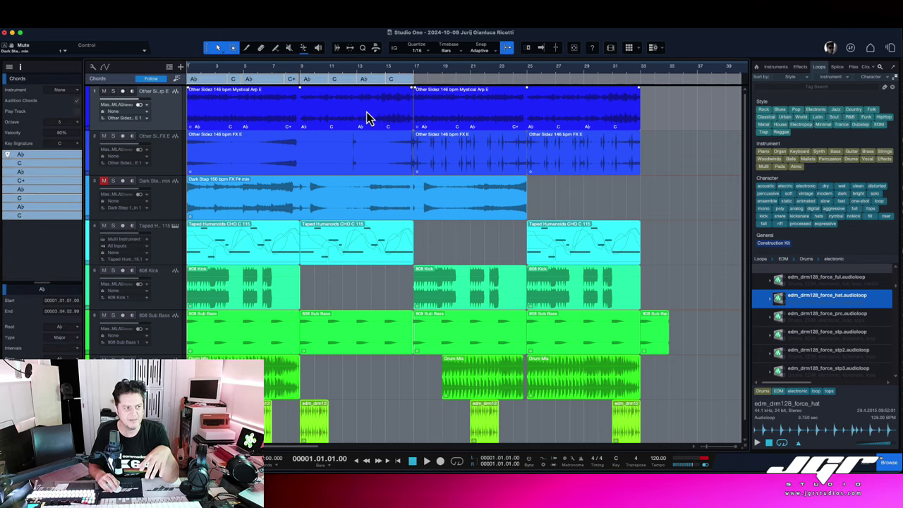
Set the global transpose to 2 semitones and freeze the global transposition
{"action": "left_click", "coordinate": [635, 459]}
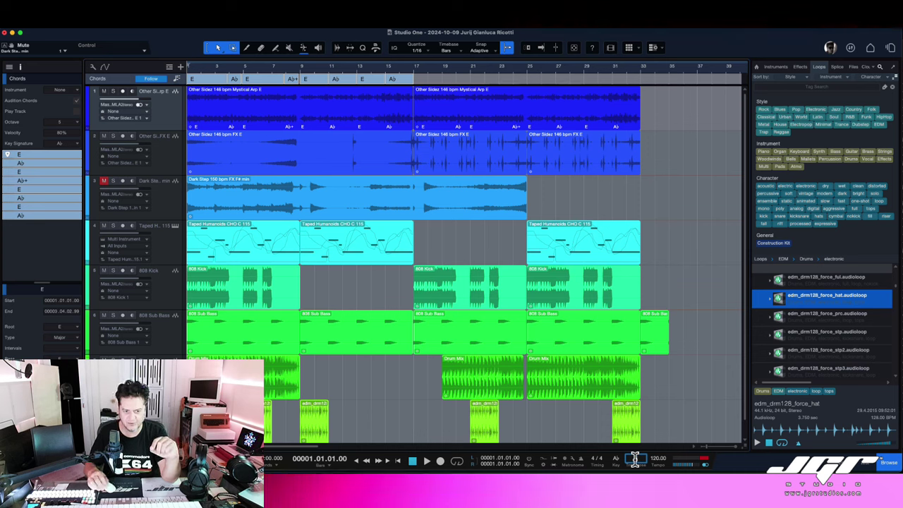
{"action": "type", "text": "2"}
{"action": "key", "text": "Return"}
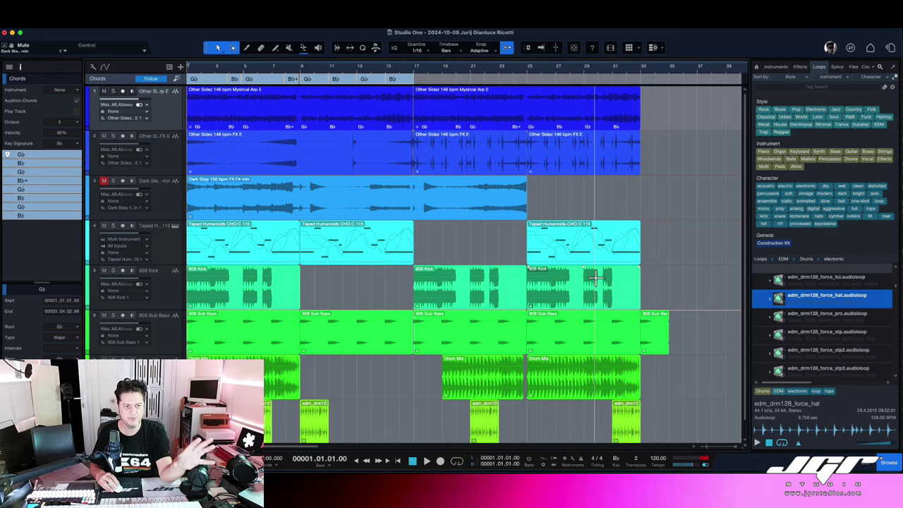
{"action": "right_click", "coordinate": [635, 460]}
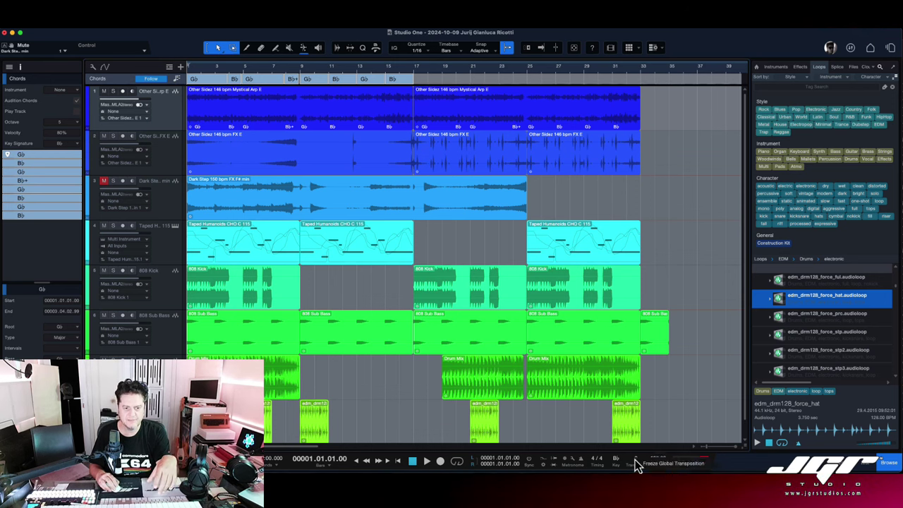
{"action": "left_click", "coordinate": [698, 464]}
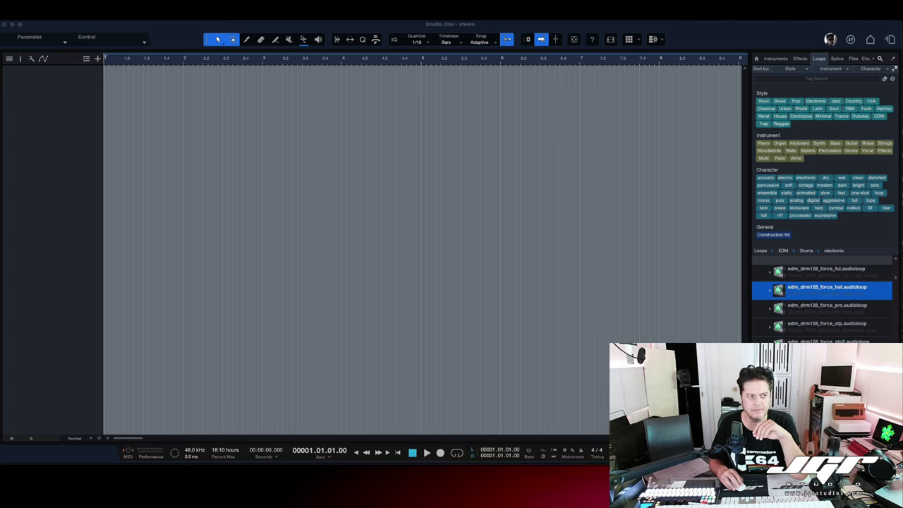
Import the Ti Perdi Mix 06 audio file onto a new track at the song start and increase the track's height
{"action": "left_click_drag", "start_coordinate": [679, 215], "coordinate": [114, 141]}
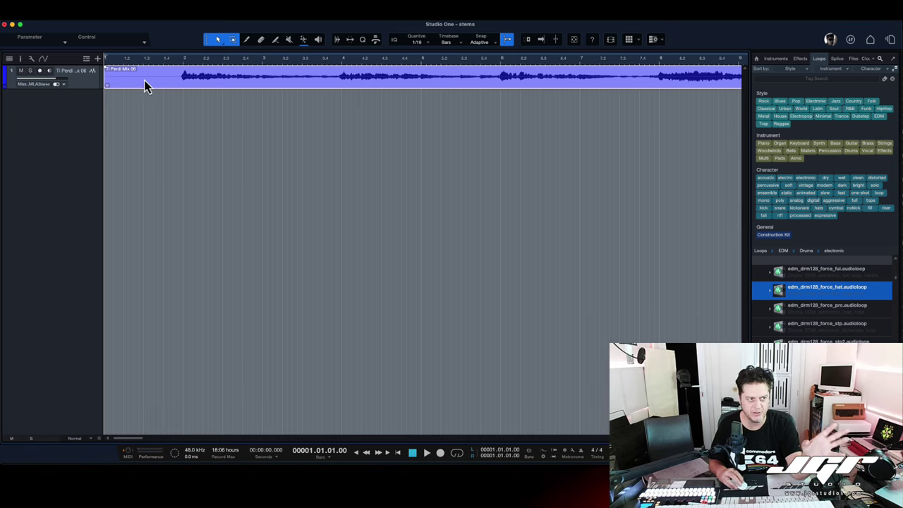
{"action": "left_click_drag", "start_coordinate": [90, 90], "coordinate": [91, 145]}
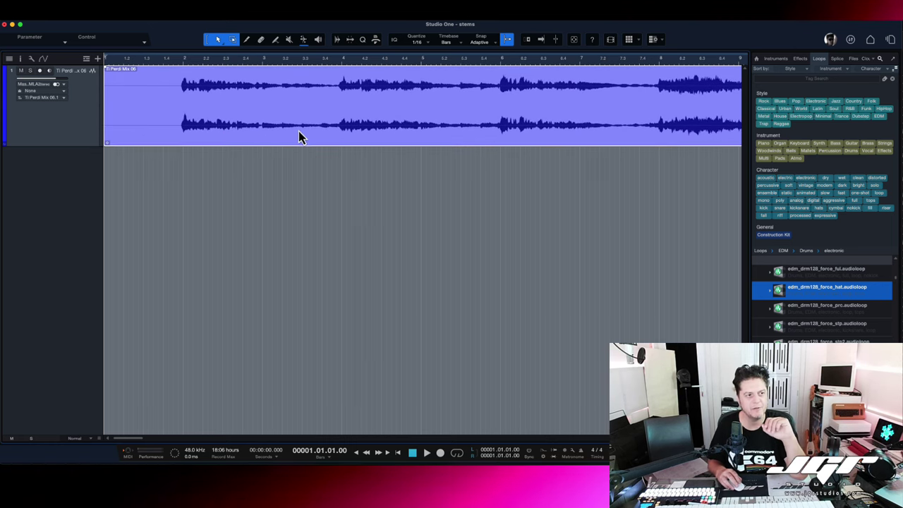
{"action": "key", "text": "w"}
{"action": "key", "text": "w"}
{"action": "key", "text": "w"}
{"action": "key", "text": "w"}
{"action": "key", "text": "w"}
{"action": "key", "text": "w"}
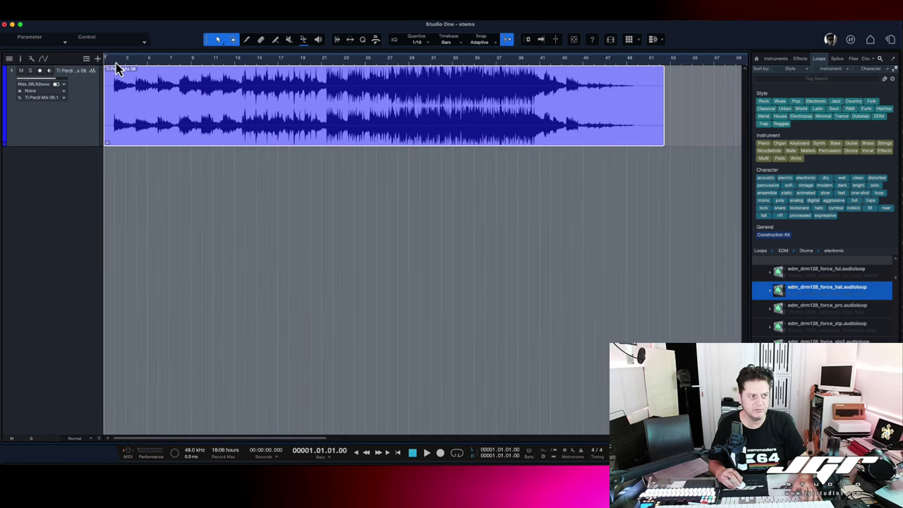
{"action": "key", "text": "space"}
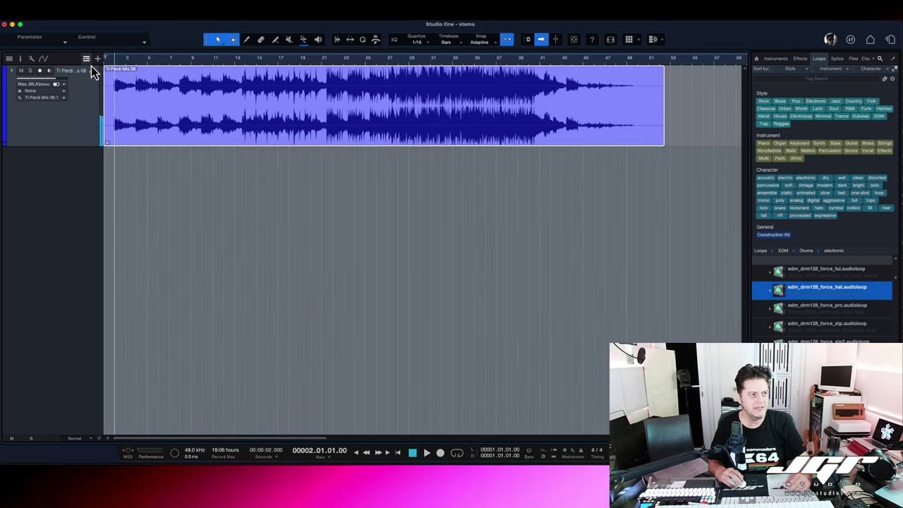
Extract the tempo of the Ti Perdi Mix 06 event to the displayed tempo track and audition the song from bar 2
{"action": "left_click", "coordinate": [87, 60]}
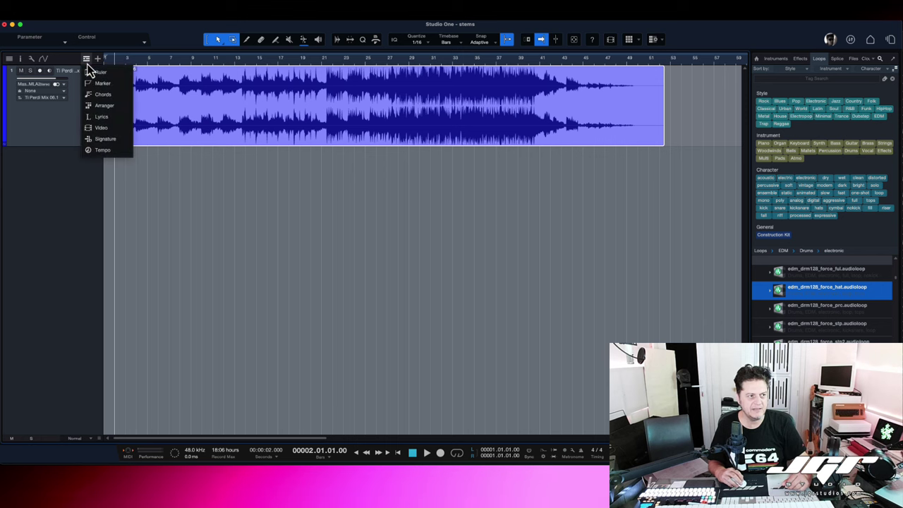
{"action": "left_click", "coordinate": [109, 151]}
{"action": "left_click_drag", "start_coordinate": [177, 165], "coordinate": [173, 84]}
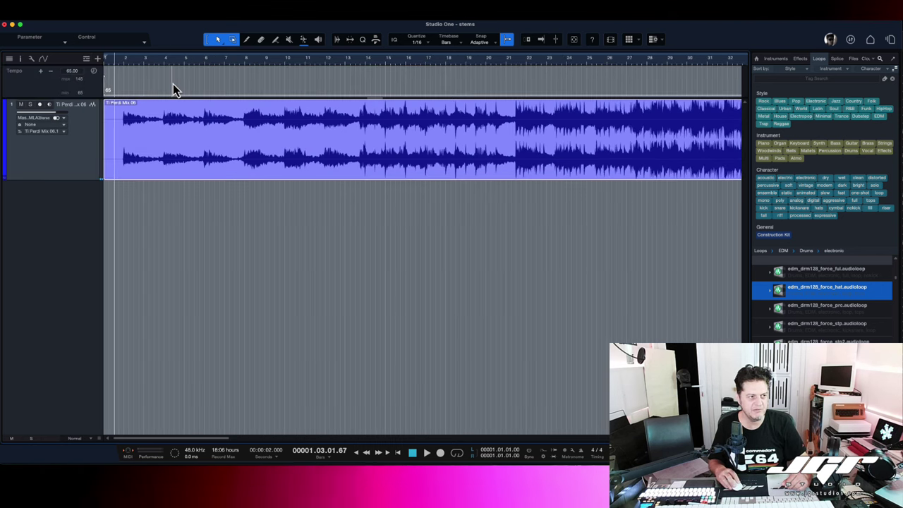
{"action": "left_click", "coordinate": [124, 62]}
{"action": "key", "text": "space"}
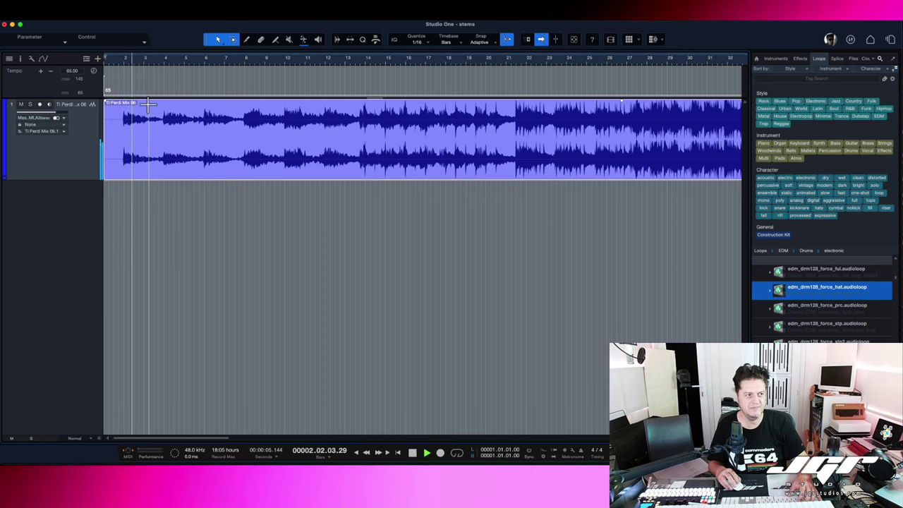
{"action": "key", "text": "space"}
Separate the Ti Perdi Mix 06 event into Vocals, Drums, Bass and Other stems
{"action": "right_click", "coordinate": [153, 161]}
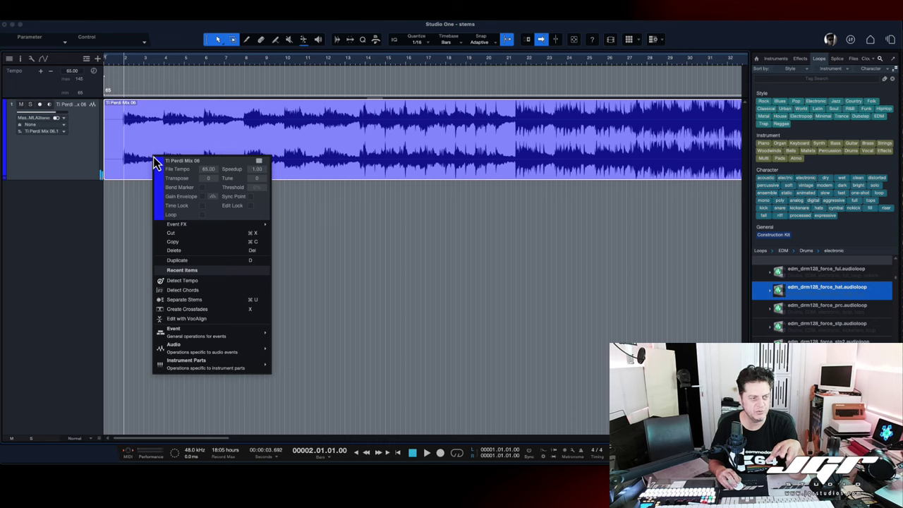
{"action": "left_click", "coordinate": [189, 301]}
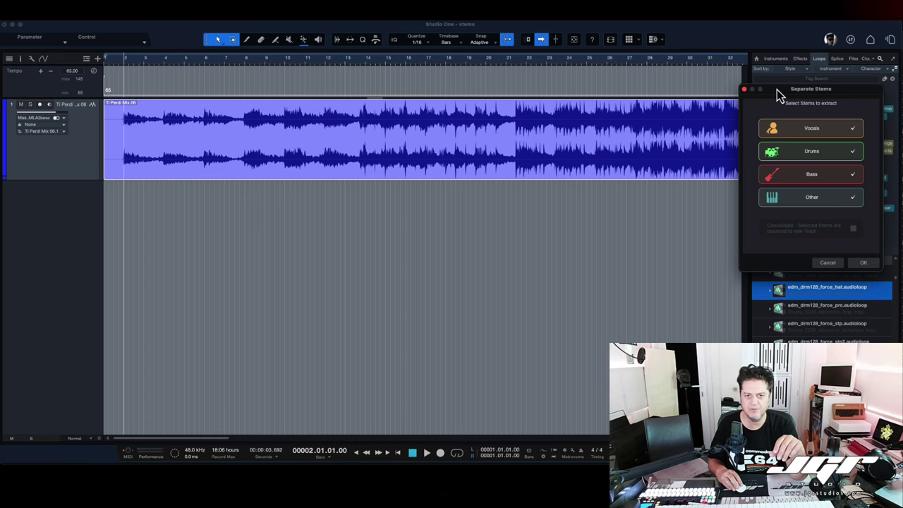
{"action": "left_click_drag", "start_coordinate": [776, 89], "coordinate": [492, 170]}
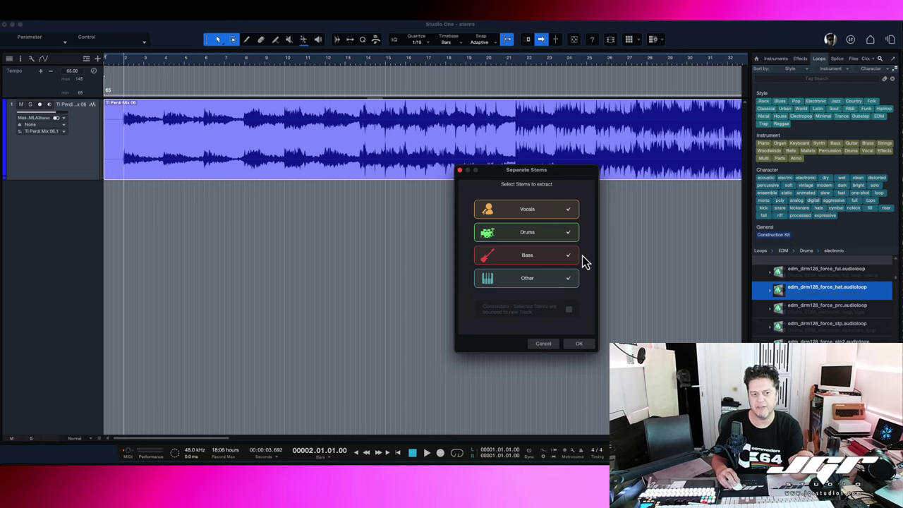
{"action": "left_click_drag", "start_coordinate": [563, 174], "coordinate": [530, 190]}
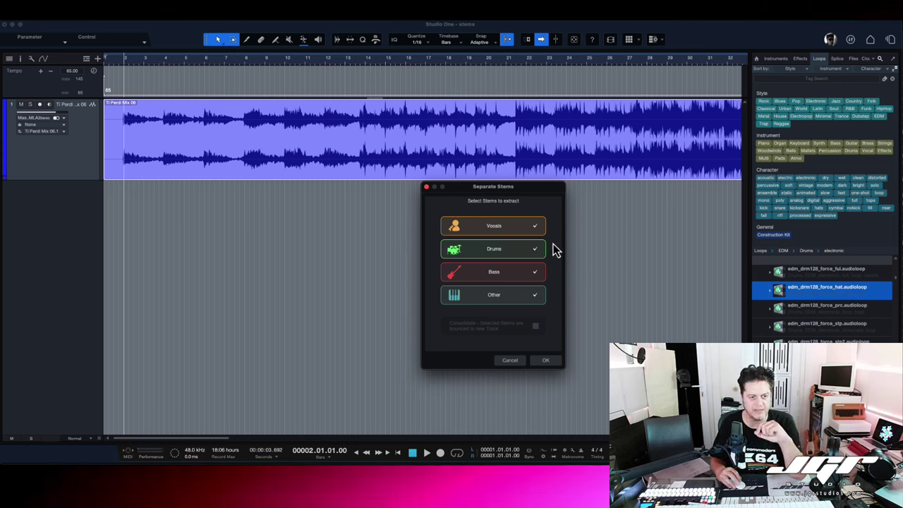
{"action": "left_click", "coordinate": [546, 361]}
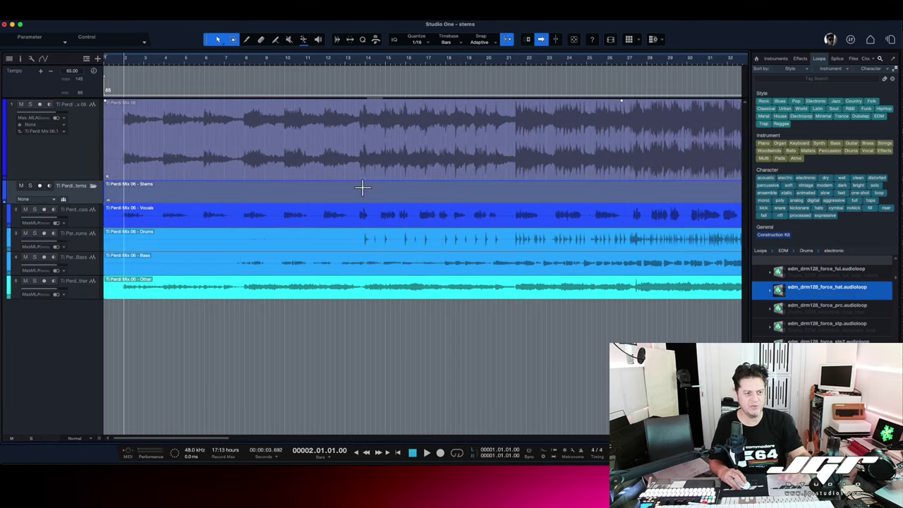
Play the separated stems from bar 2, mute the Vocals stem and increase the stem tracks' height
{"action": "key", "text": "space"}
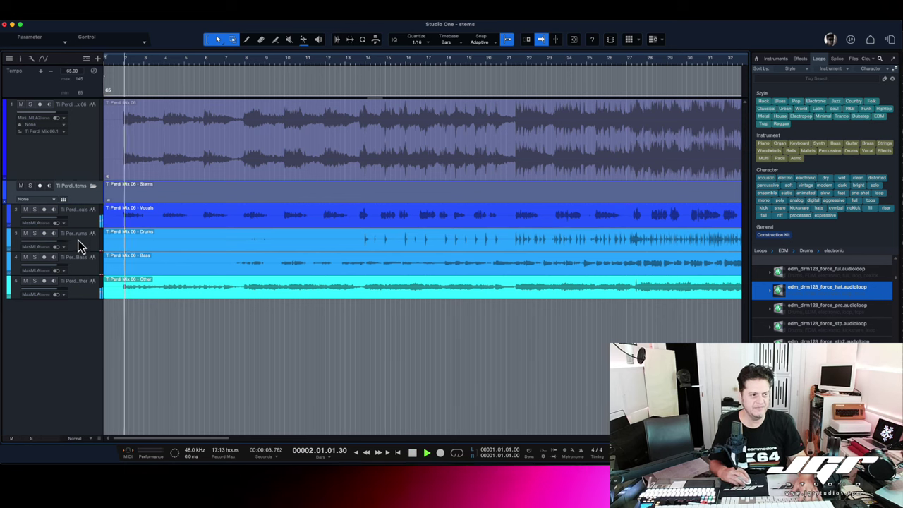
{"action": "left_click", "coordinate": [24, 209]}
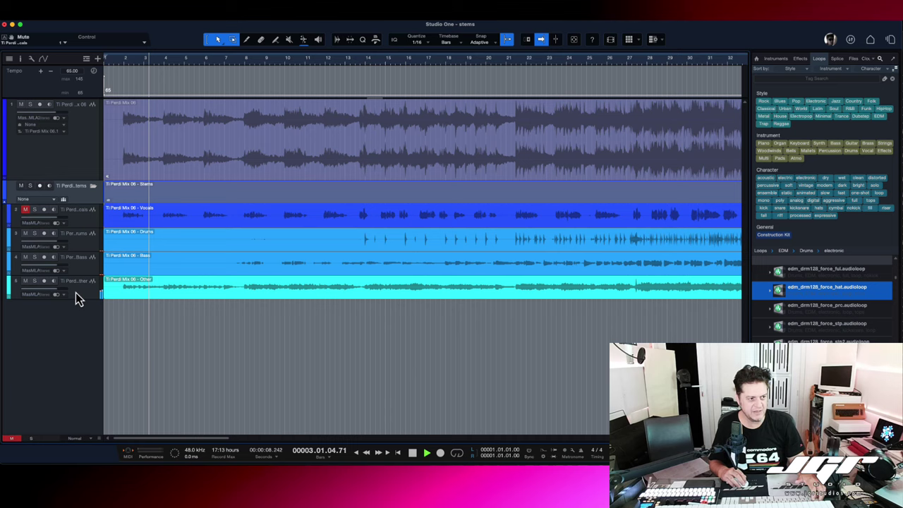
{"action": "left_click_drag", "start_coordinate": [82, 275], "coordinate": [82, 297]}
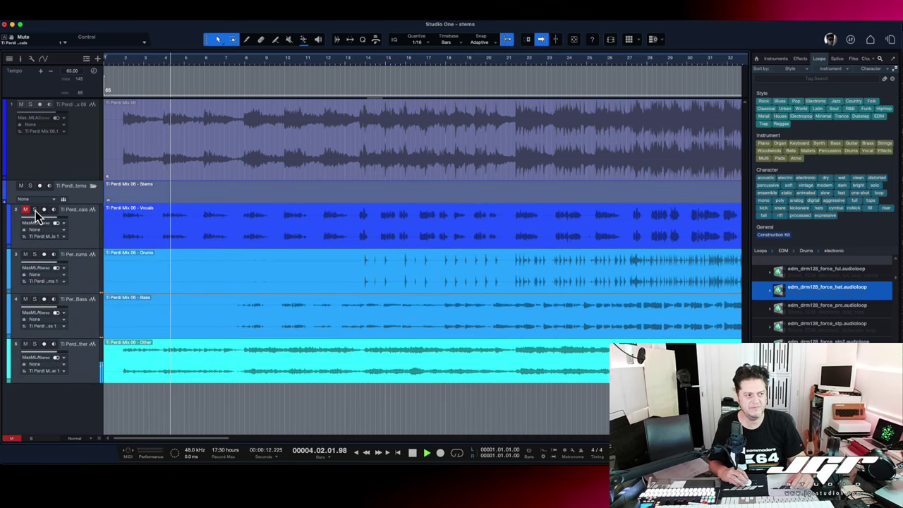
{"action": "left_click", "coordinate": [75, 225]}
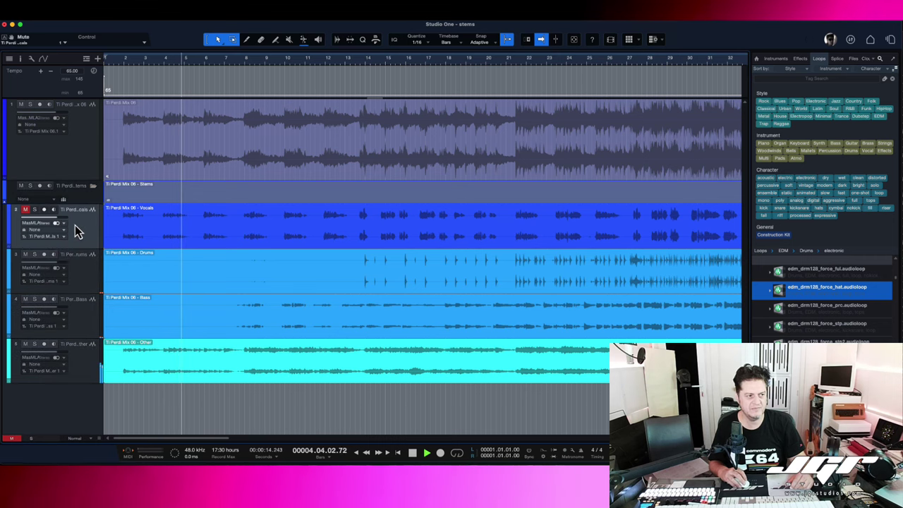
Audition the Vocals stem and the Bass stem in solo, one after the other
{"action": "left_click", "coordinate": [34, 211]}
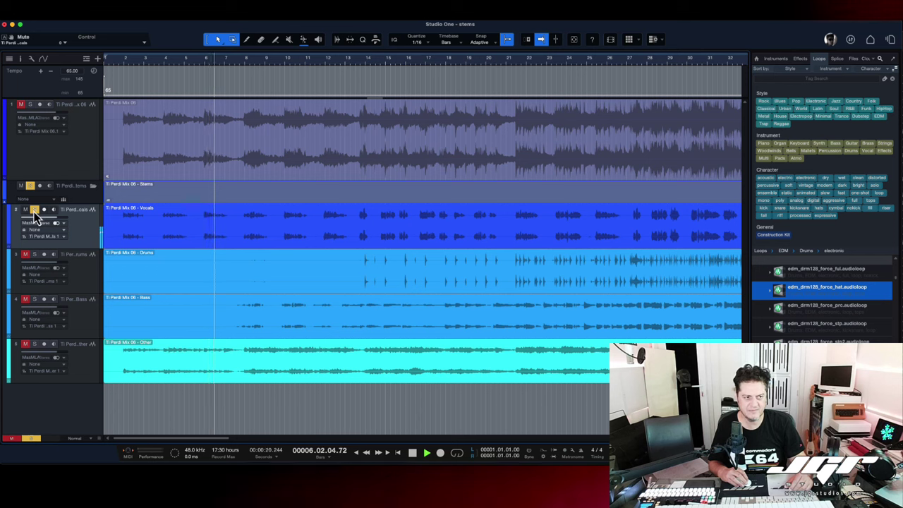
{"action": "left_click", "coordinate": [34, 210]}
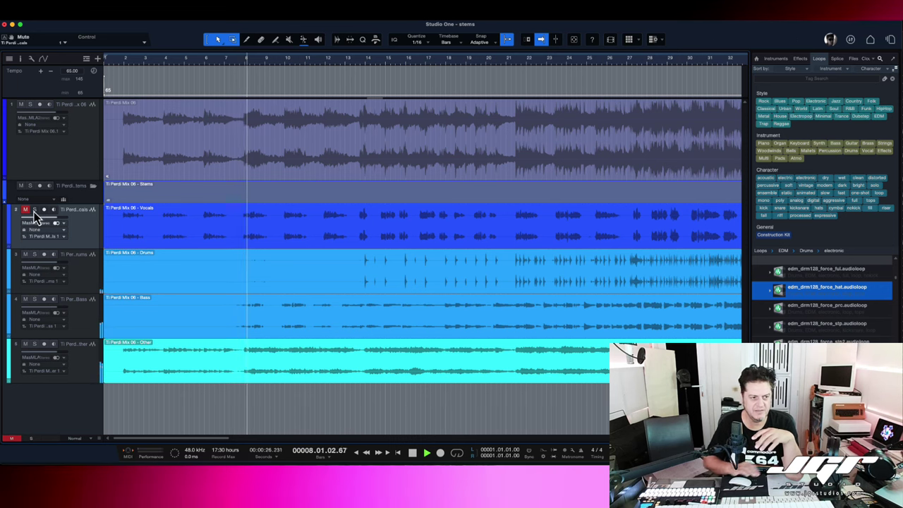
{"action": "left_click", "coordinate": [34, 300]}
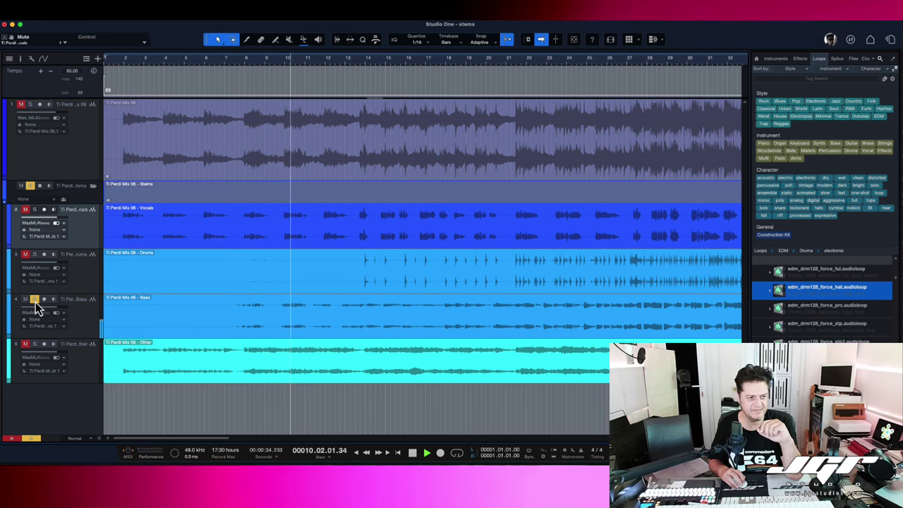
{"action": "left_click", "coordinate": [34, 300]}
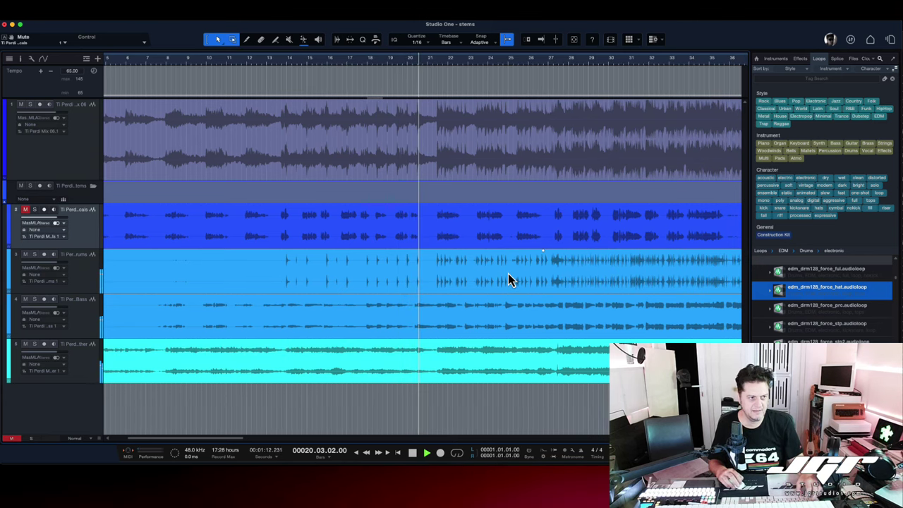
Show the mixer console and enlarge both the console and its channel faders
{"action": "scroll", "coordinate": [507, 273], "scroll_direction": "down", "scroll_amount": 3}
{"action": "scroll", "coordinate": [508, 273], "scroll_direction": "down", "scroll_amount": 2}
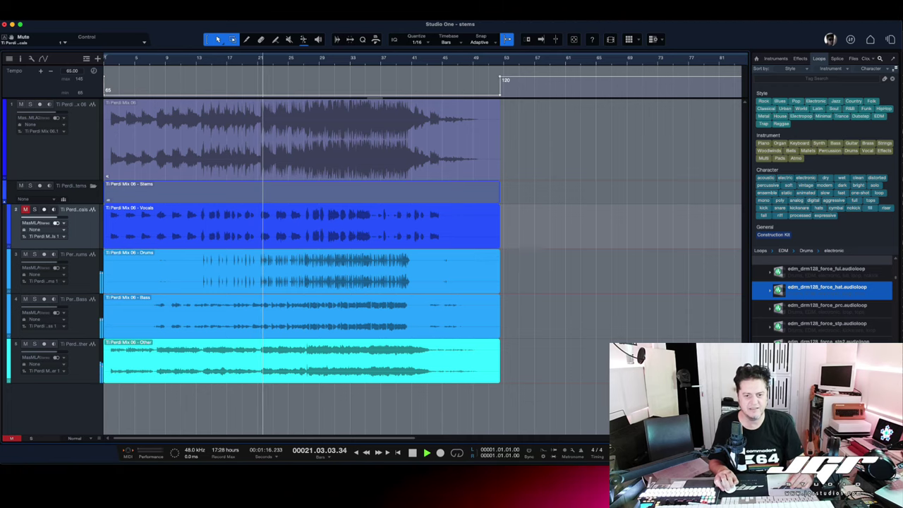
{"action": "key", "text": "F3"}
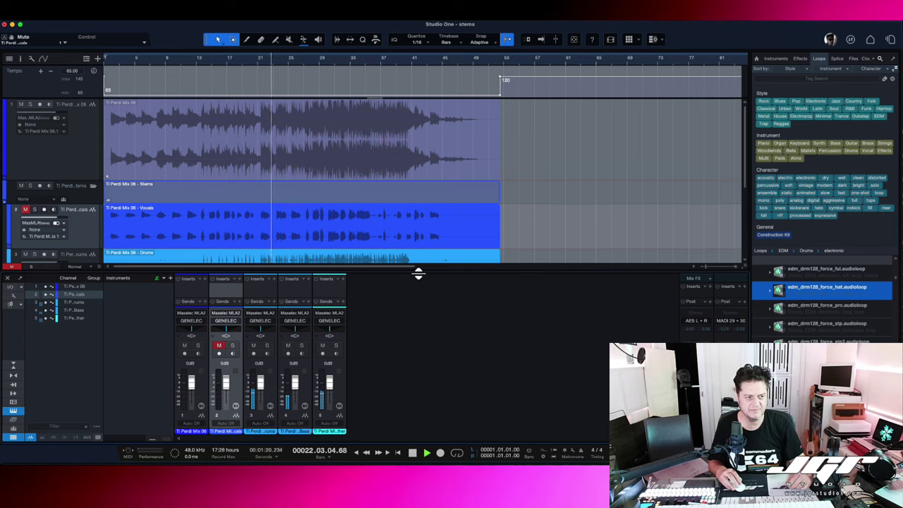
{"action": "left_click_drag", "start_coordinate": [418, 271], "coordinate": [422, 156]}
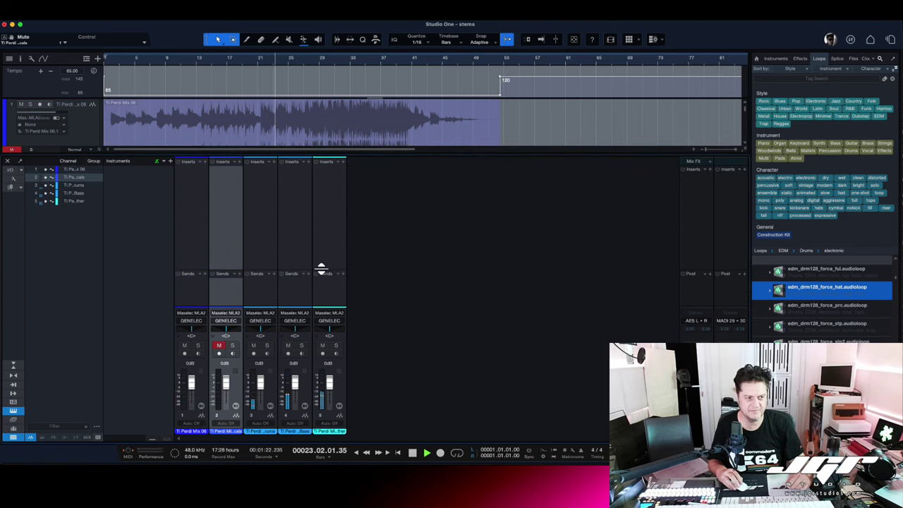
{"action": "left_click_drag", "start_coordinate": [312, 306], "coordinate": [306, 265]}
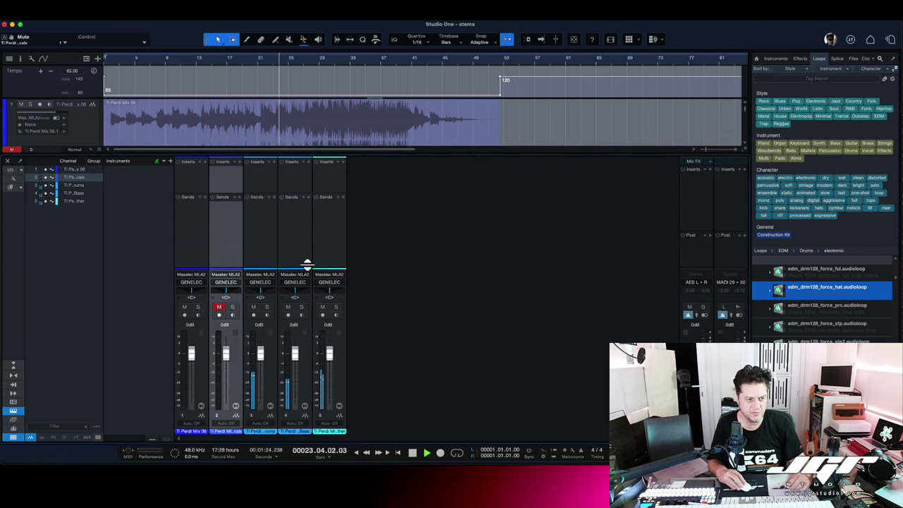
Audition the Drums stem in solo, mute it and hide the mixer console
{"action": "left_click", "coordinate": [267, 304]}
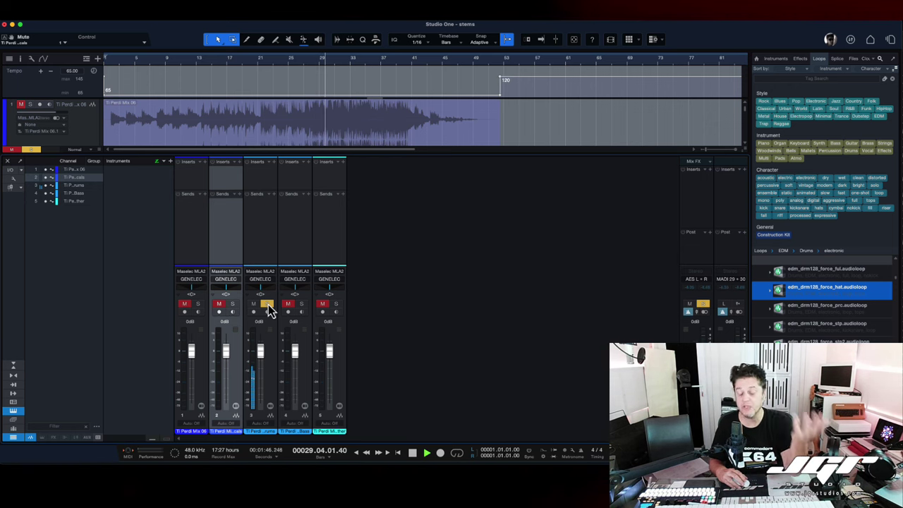
{"action": "left_click", "coordinate": [267, 304]}
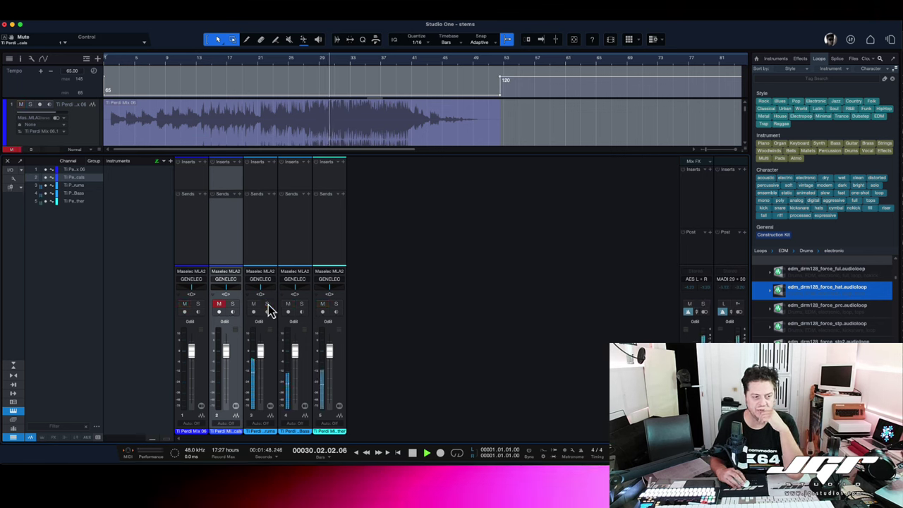
{"action": "left_click", "coordinate": [254, 304]}
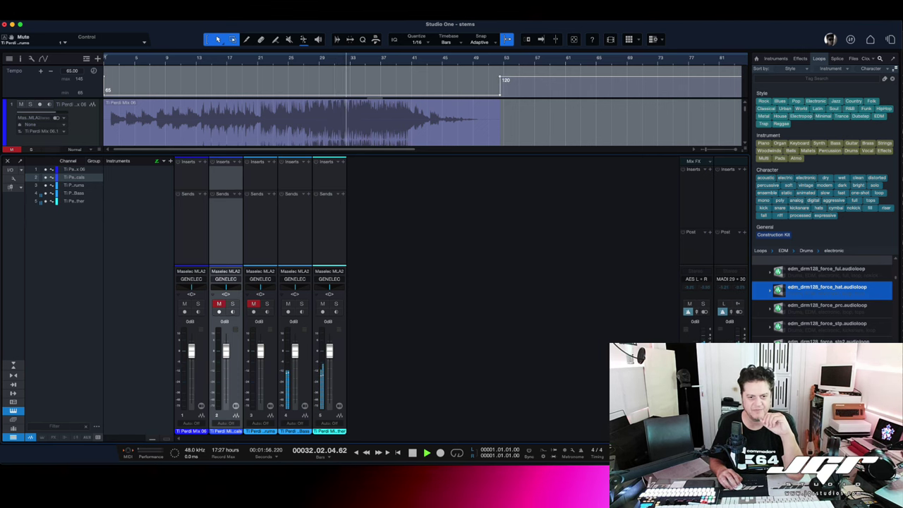
{"action": "key", "text": "F3"}
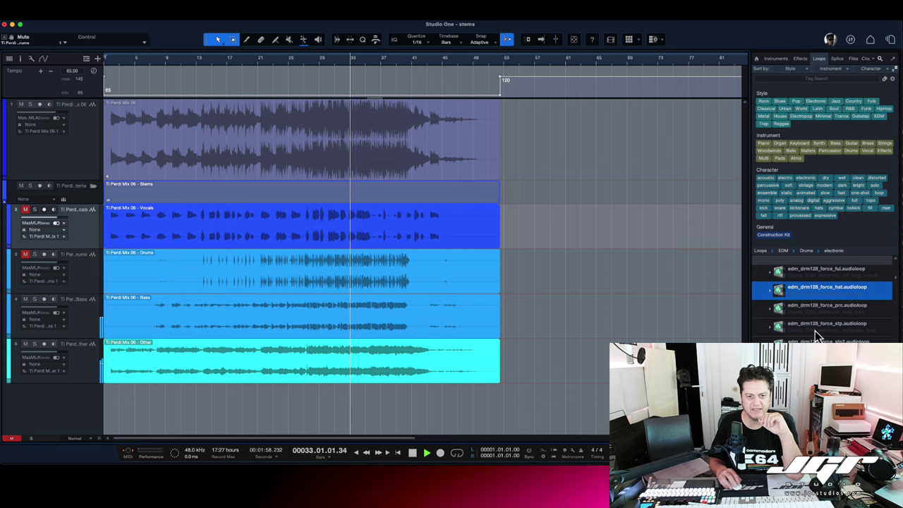
Place edm_drm128_force_hat.audioloop on a new track at bar 34 and edm_drm128_force_ful.audioloop on the same track at bar 38
{"action": "left_click_drag", "start_coordinate": [776, 288], "coordinate": [592, 396]}
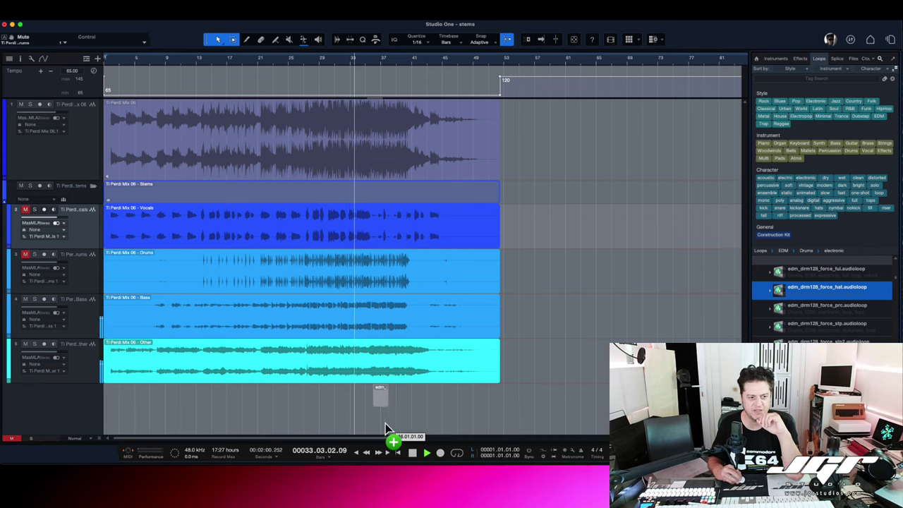
{"action": "left_click_drag", "start_coordinate": [373, 423], "coordinate": [375, 423]}
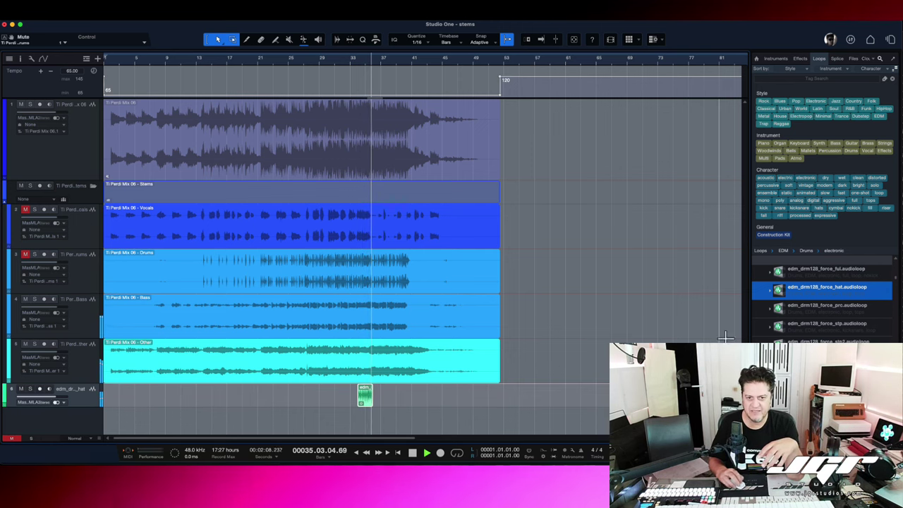
{"action": "scroll", "coordinate": [834, 282], "scroll_direction": "up", "scroll_amount": 2}
{"action": "scroll", "coordinate": [816, 327], "scroll_direction": "up", "scroll_amount": 1}
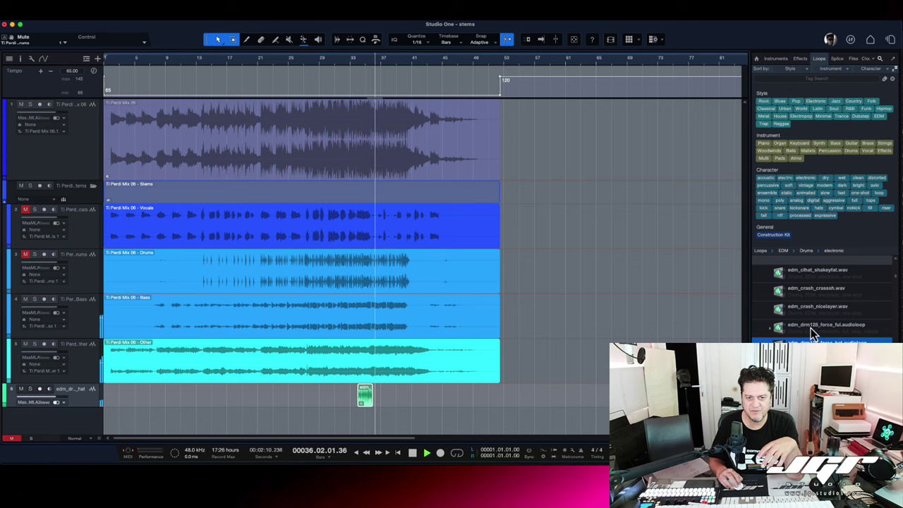
{"action": "left_click_drag", "start_coordinate": [811, 328], "coordinate": [415, 402]}
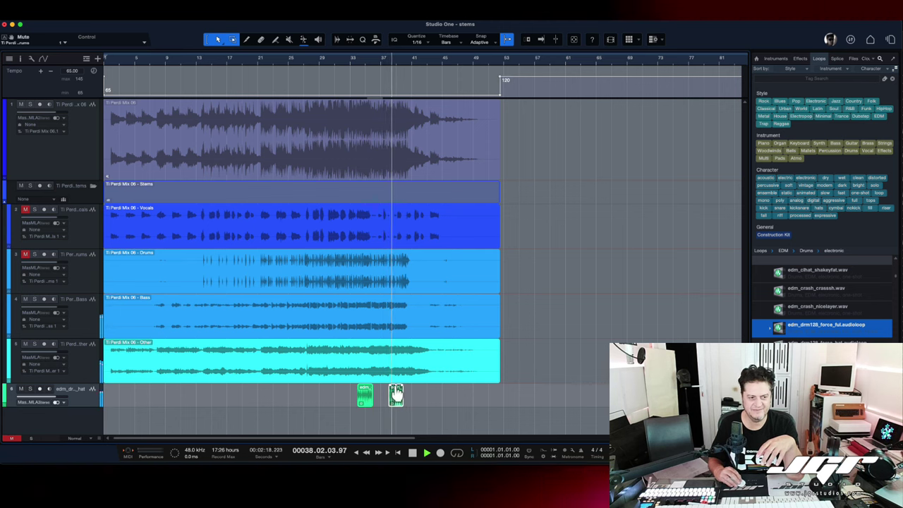
{"action": "left_click_drag", "start_coordinate": [396, 392], "coordinate": [397, 398]}
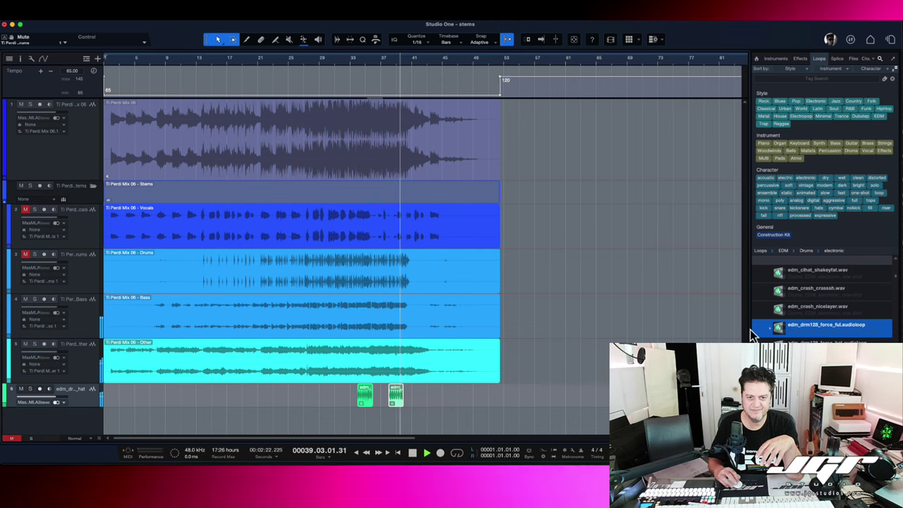
{"action": "scroll", "coordinate": [776, 332], "scroll_direction": "up", "scroll_amount": 1}
{"action": "scroll", "coordinate": [804, 323], "scroll_direction": "up", "scroll_amount": 3}
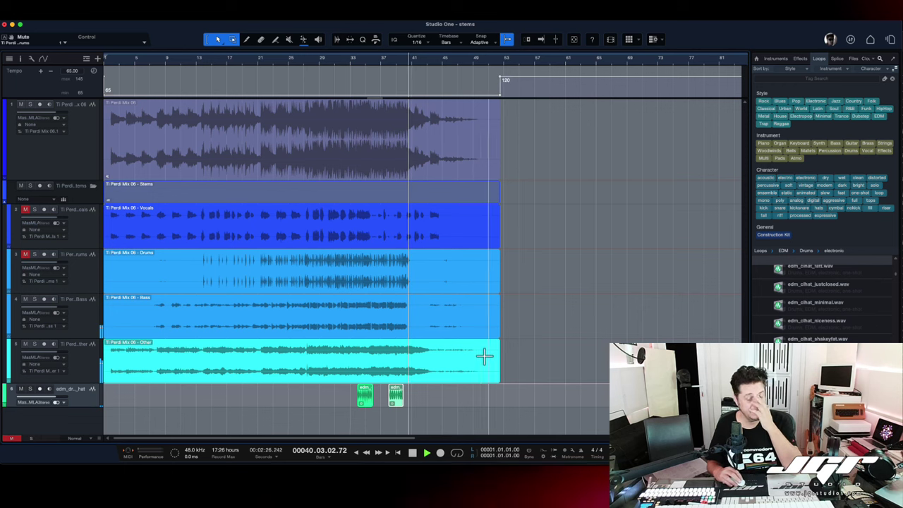
{"action": "key", "text": "space"}
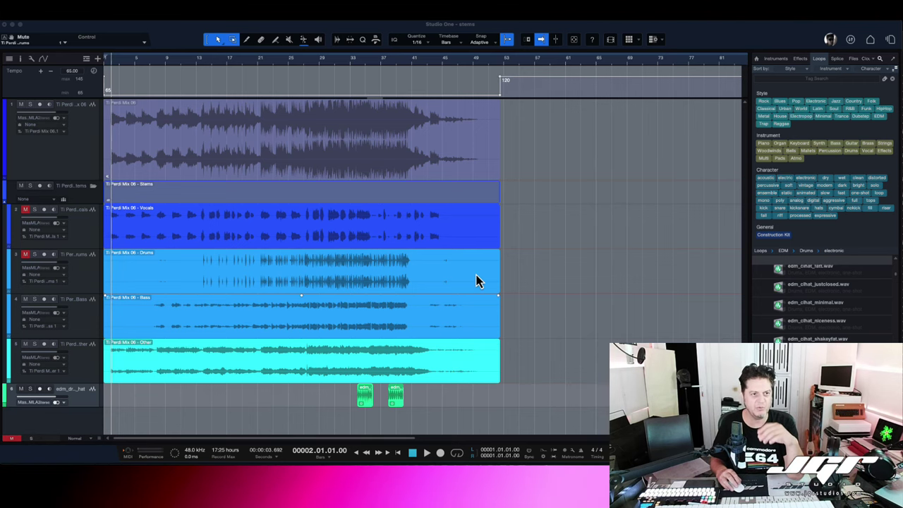
Import the we can't be friends (wait for your love) Karaoke Acoustic audio file onto a new track and start it at bar 57
{"action": "left_click", "coordinate": [401, 240]}
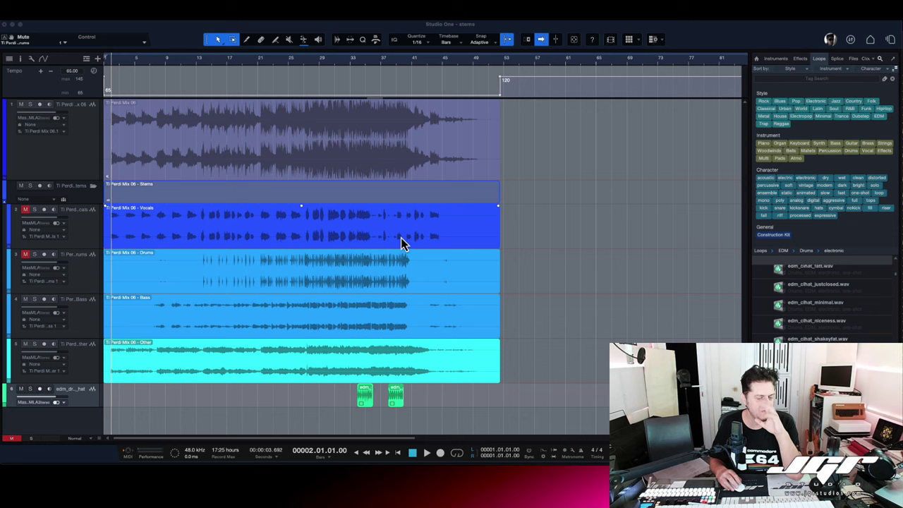
{"action": "left_click", "coordinate": [393, 272]}
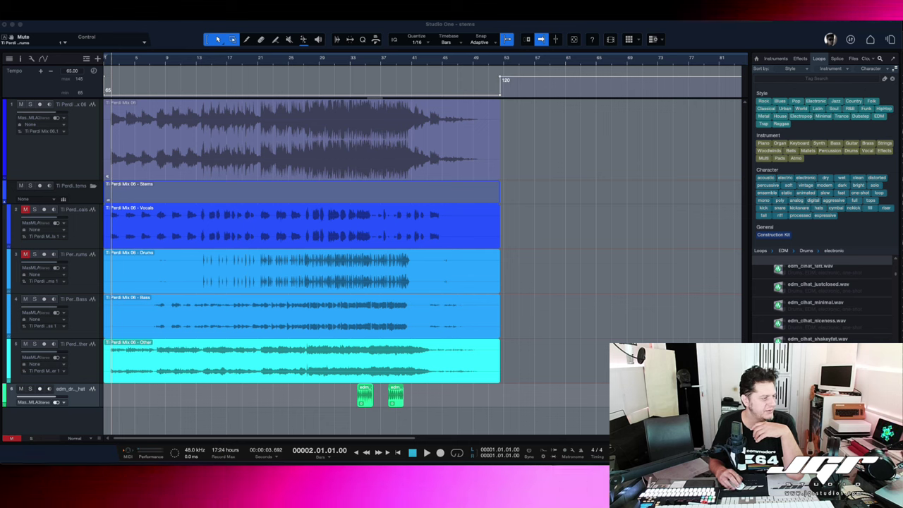
{"action": "left_click_drag", "start_coordinate": [0, 329], "coordinate": [37, 328]}
{"action": "left_click_drag", "start_coordinate": [75, 382], "coordinate": [543, 418]}
{"action": "scroll", "coordinate": [544, 418], "scroll_direction": "right", "scroll_amount": 10}
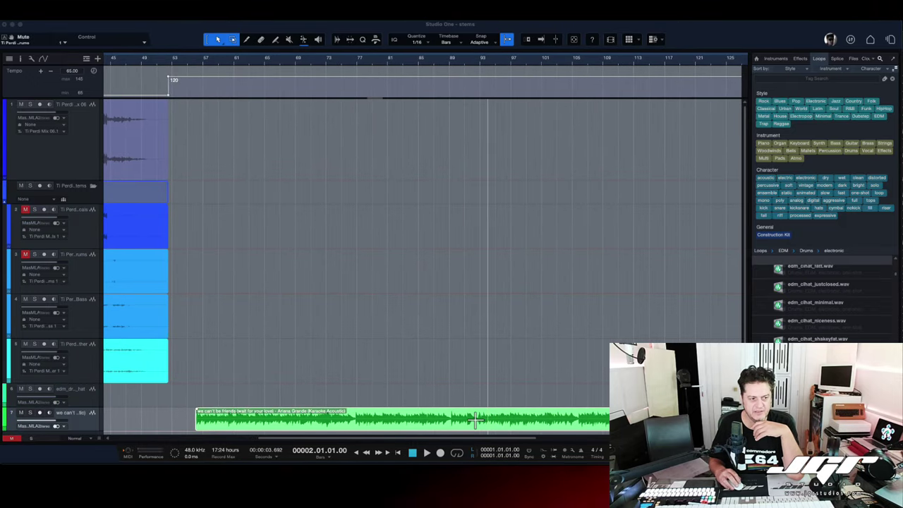
{"action": "left_click_drag", "start_coordinate": [426, 427], "coordinate": [433, 431]}
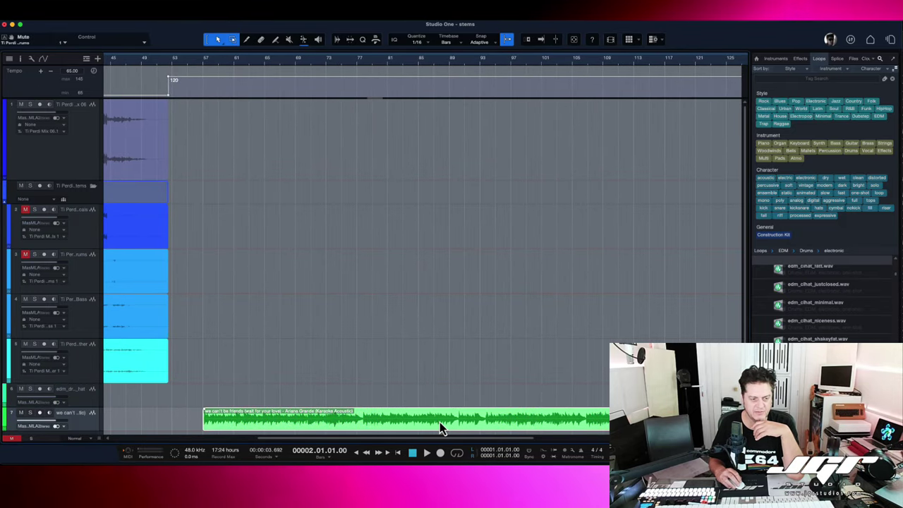
Detect the tempo of the imported karaoke event and mark its first transient with a sync point
{"action": "right_click", "coordinate": [439, 422]}
{"action": "left_click", "coordinate": [469, 326]}
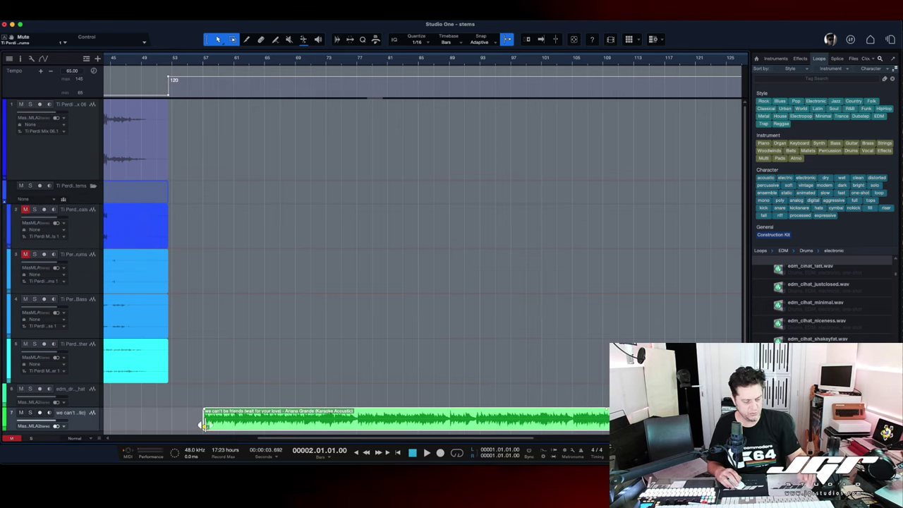
{"action": "scroll", "coordinate": [205, 425], "scroll_direction": "up", "scroll_amount": 8}
{"action": "scroll", "coordinate": [205, 425], "scroll_direction": "down", "scroll_amount": 3}
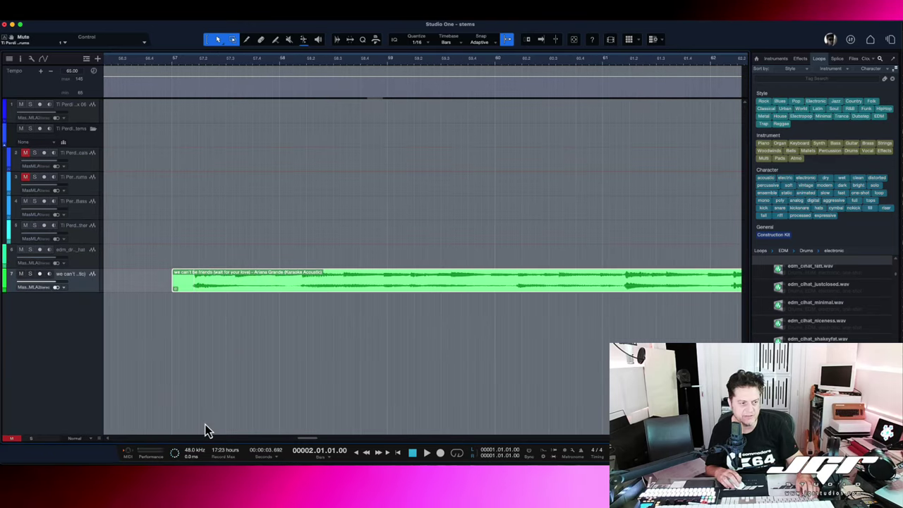
{"action": "scroll", "coordinate": [208, 409], "scroll_direction": "up", "scroll_amount": 1}
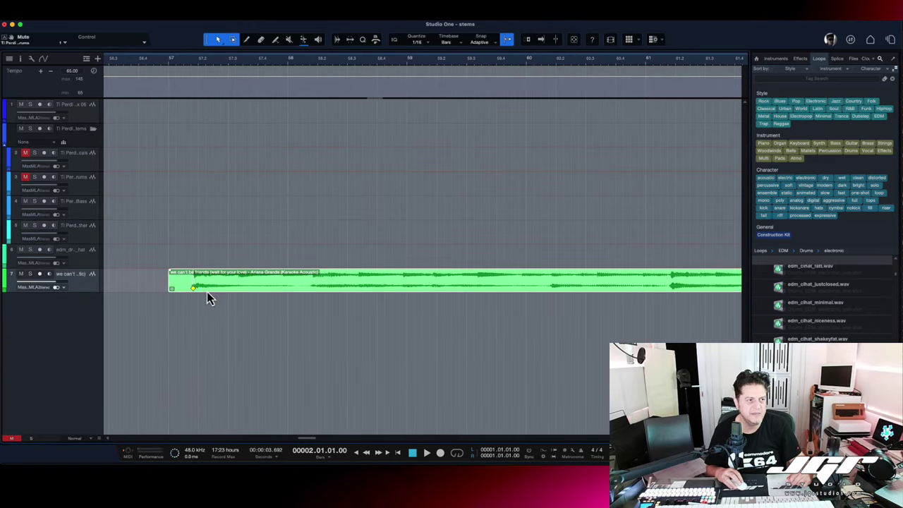
Align the karaoke event's sync point with bar 57 and extract the event's tempo to the tempo track
{"action": "left_click_drag", "start_coordinate": [220, 295], "coordinate": [197, 294]}
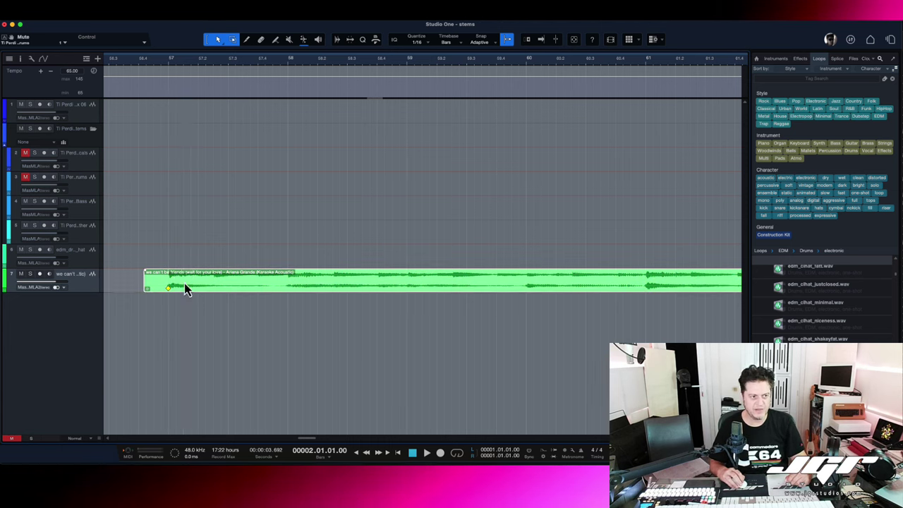
{"action": "right_click", "coordinate": [203, 289]}
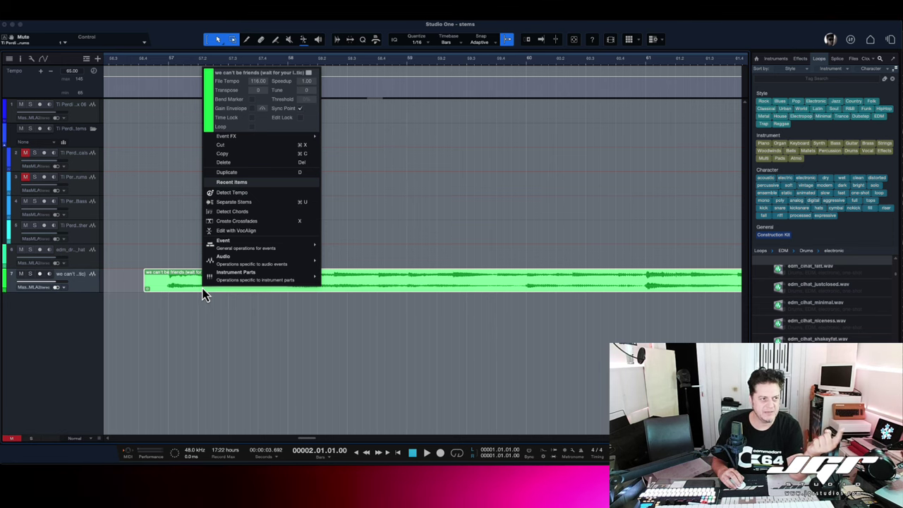
{"action": "mouse_move", "coordinate": [241, 263]}
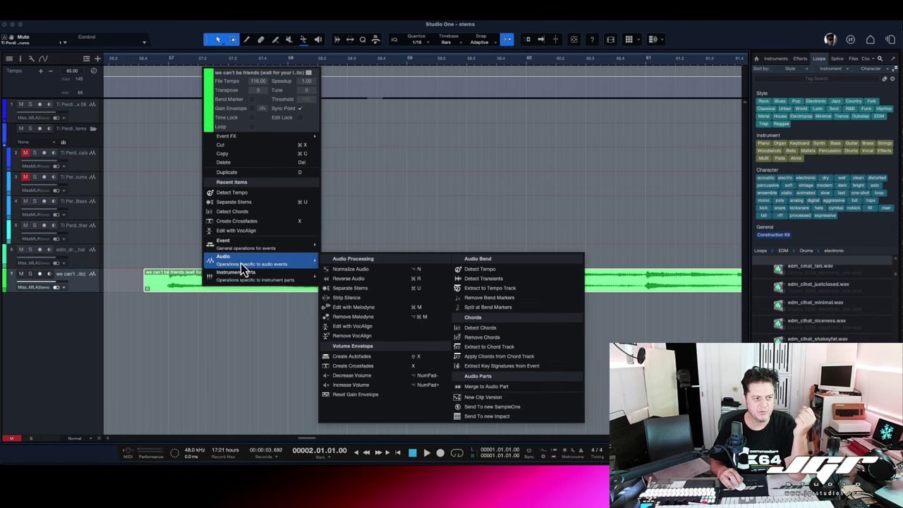
{"action": "left_click", "coordinate": [502, 289]}
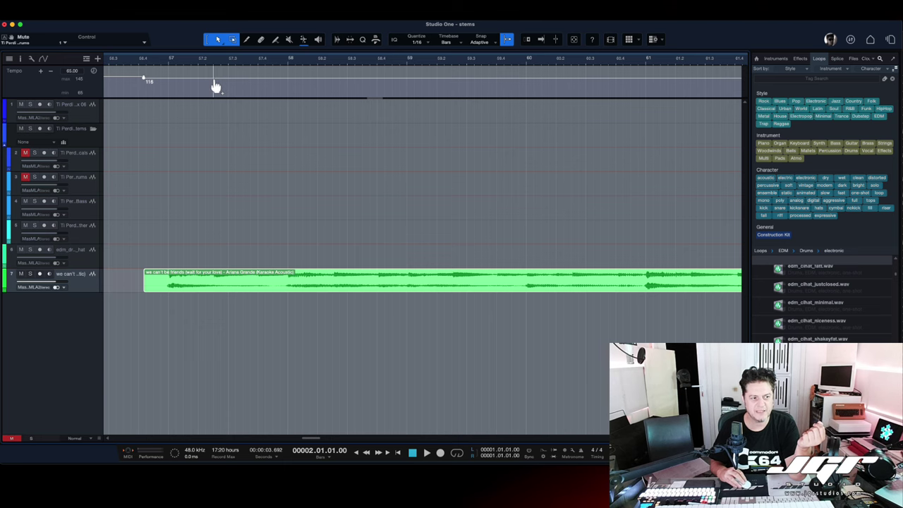
Check the extracted tempo and the bar grid against the karaoke waveform along the length of the song
{"action": "left_click_drag", "start_coordinate": [287, 288], "coordinate": [287, 88]}
{"action": "scroll", "coordinate": [287, 87], "scroll_direction": "right", "scroll_amount": 6}
{"action": "scroll", "coordinate": [287, 87], "scroll_direction": "left", "scroll_amount": 4}
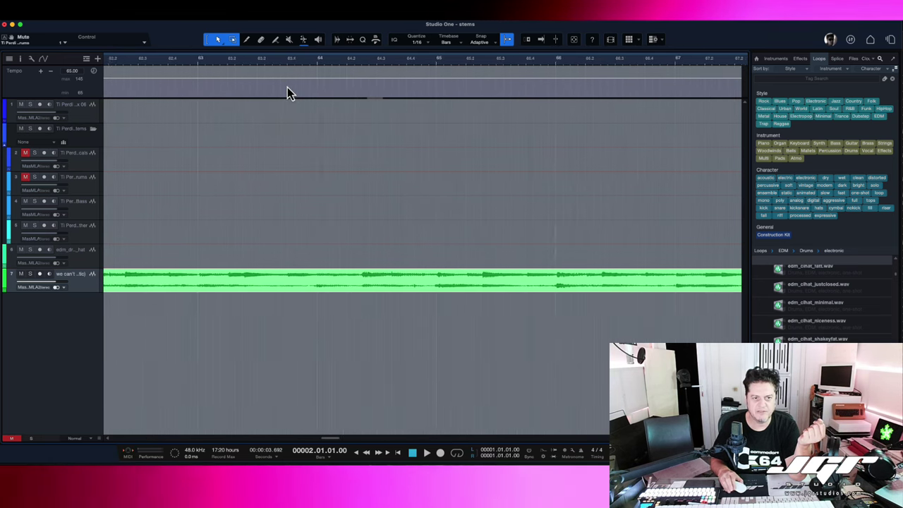
{"action": "scroll", "coordinate": [287, 87], "scroll_direction": "left", "scroll_amount": 5}
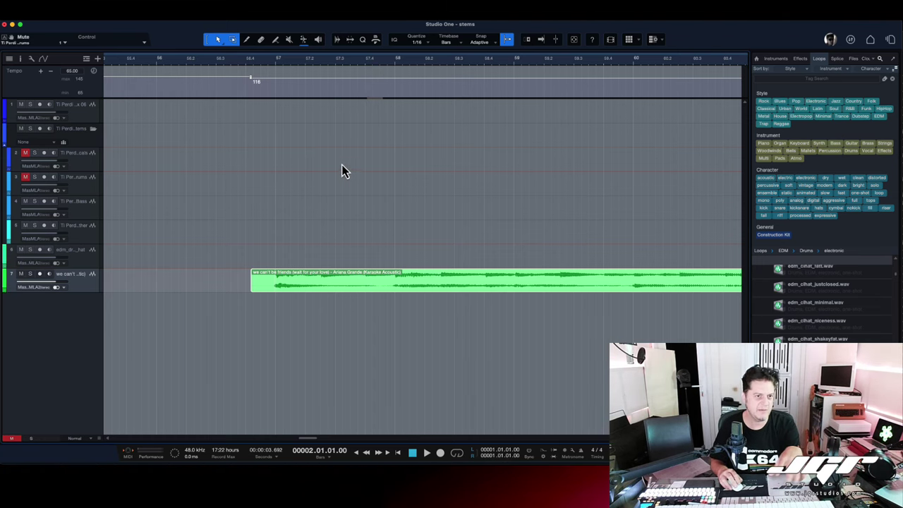
{"action": "scroll", "coordinate": [360, 173], "scroll_direction": "down", "scroll_amount": 5}
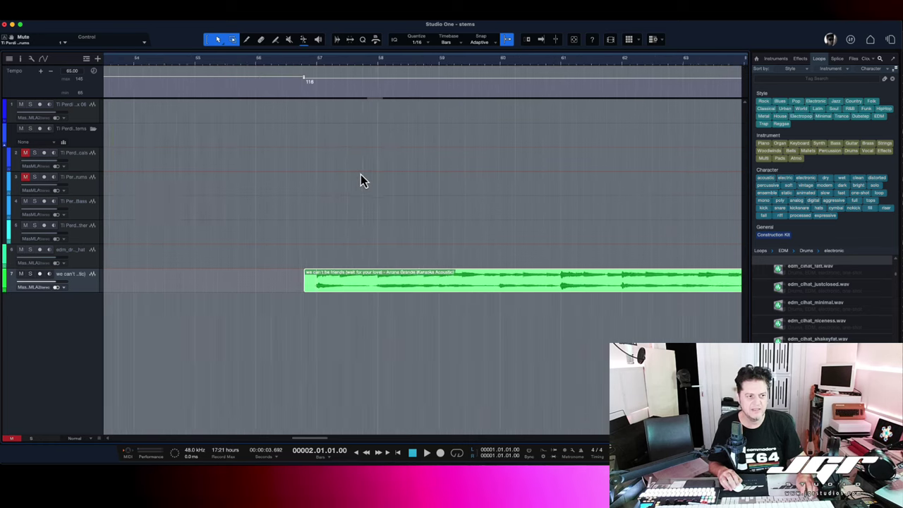
{"action": "scroll", "coordinate": [361, 173], "scroll_direction": "right", "scroll_amount": 1}
{"action": "scroll", "coordinate": [360, 173], "scroll_direction": "right", "scroll_amount": 10}
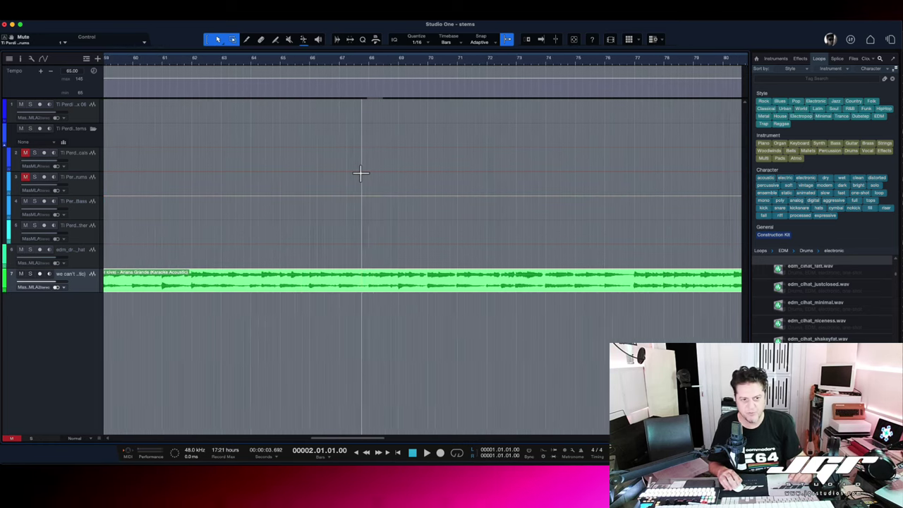
{"action": "scroll", "coordinate": [360, 173], "scroll_direction": "left", "scroll_amount": 2}
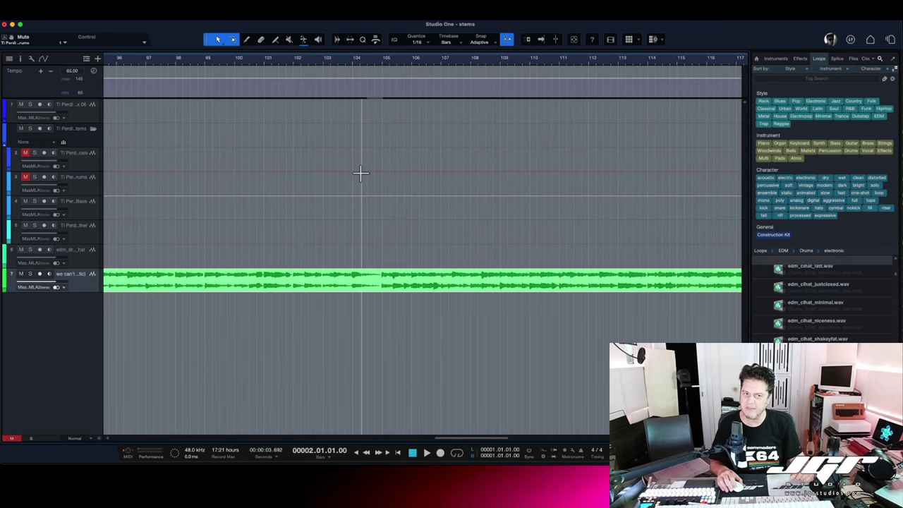
{"action": "scroll", "coordinate": [361, 173], "scroll_direction": "left", "scroll_amount": 5}
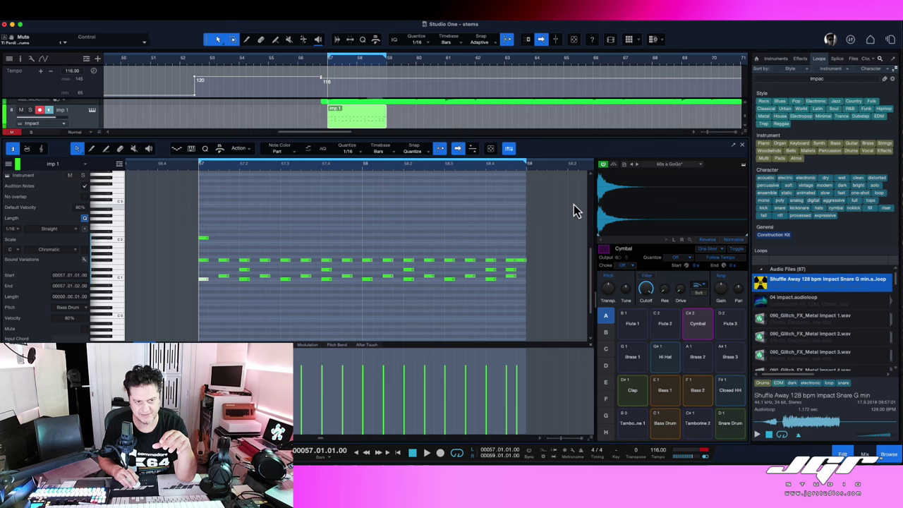
With Impact shown beside the notes, play the loop and set Cymbal gain to -12.4 dB and Closed HH to about -9 dB, then adjust Clap gain
{"action": "left_click", "coordinate": [508, 149]}
{"action": "left_click", "coordinate": [507, 149]}
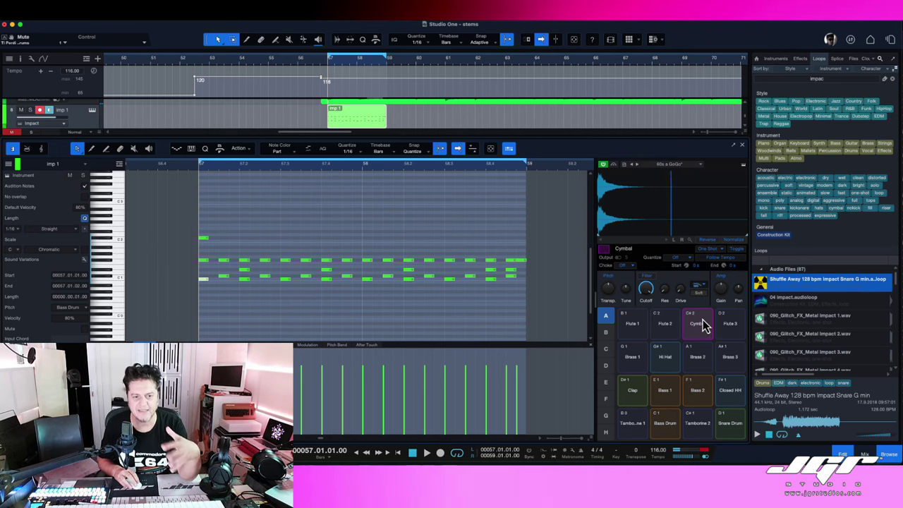
{"action": "key", "text": "space"}
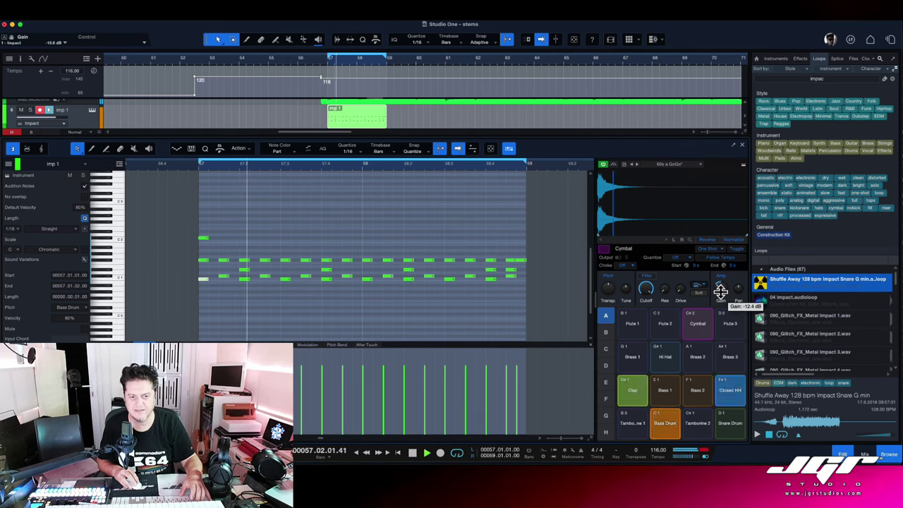
{"action": "left_click", "coordinate": [737, 401]}
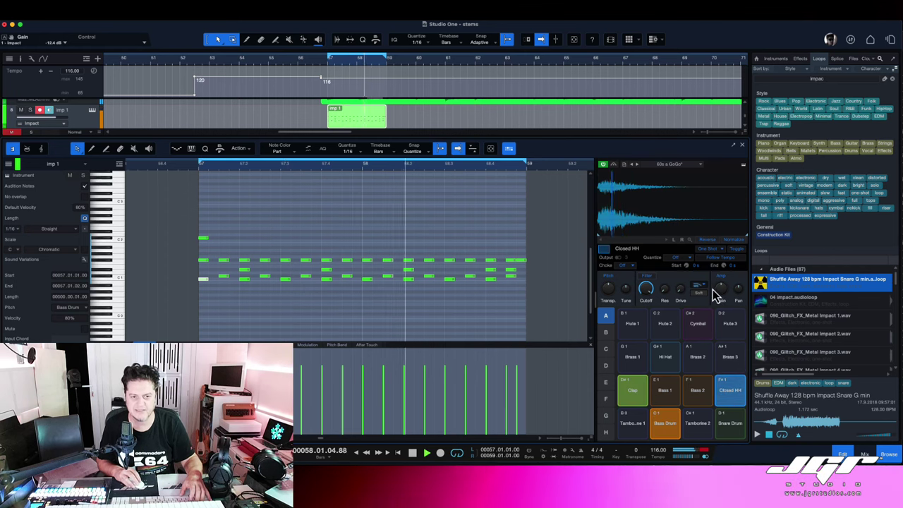
{"action": "left_click_drag", "start_coordinate": [720, 290], "coordinate": [719, 295]}
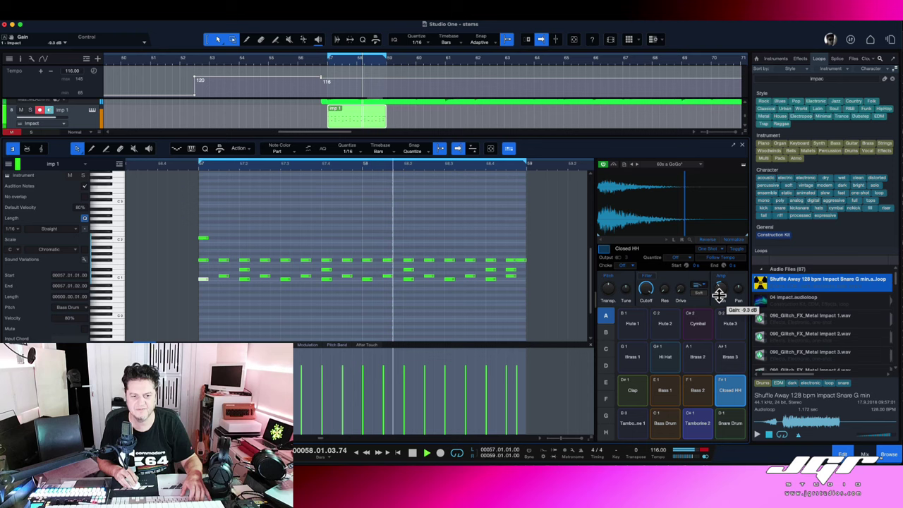
{"action": "left_click", "coordinate": [635, 401]}
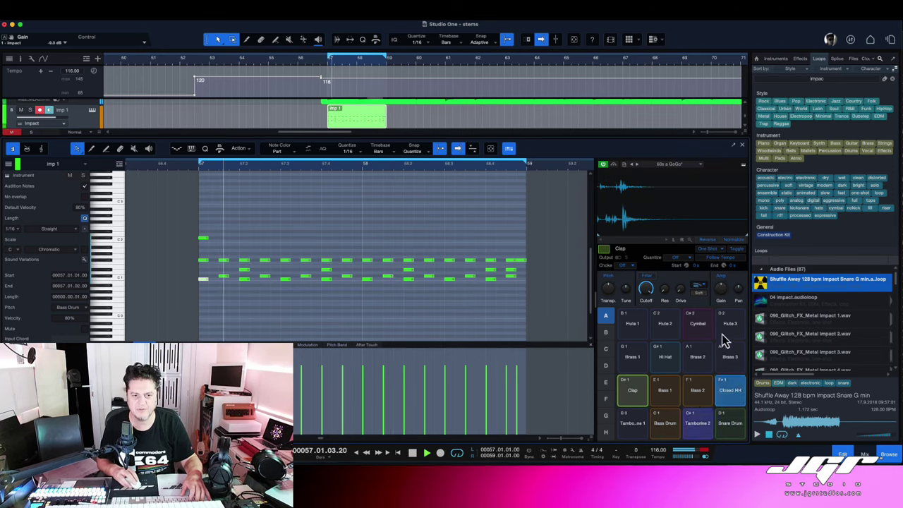
{"action": "left_click_drag", "start_coordinate": [719, 279], "coordinate": [719, 279]}
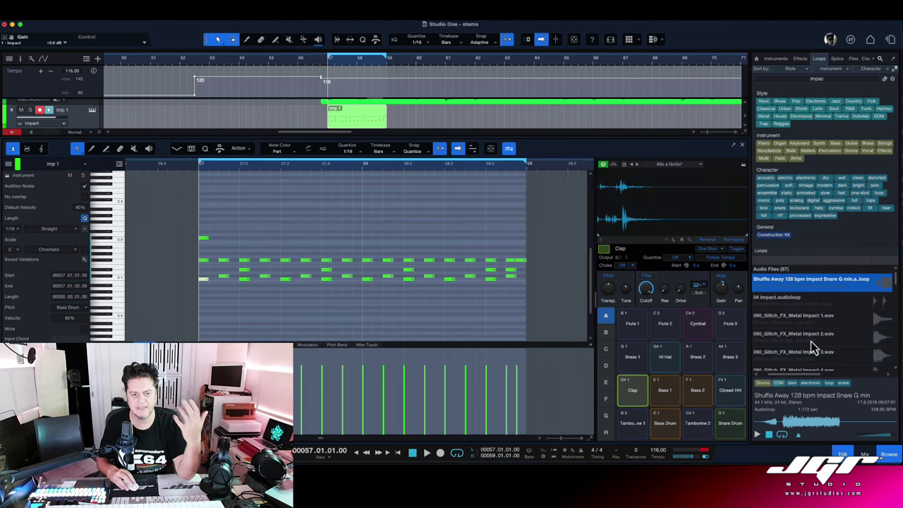
Switch from the note editor to the mixer console and expand the Impact channel to show its individual outputs
{"action": "left_click", "coordinate": [842, 454]}
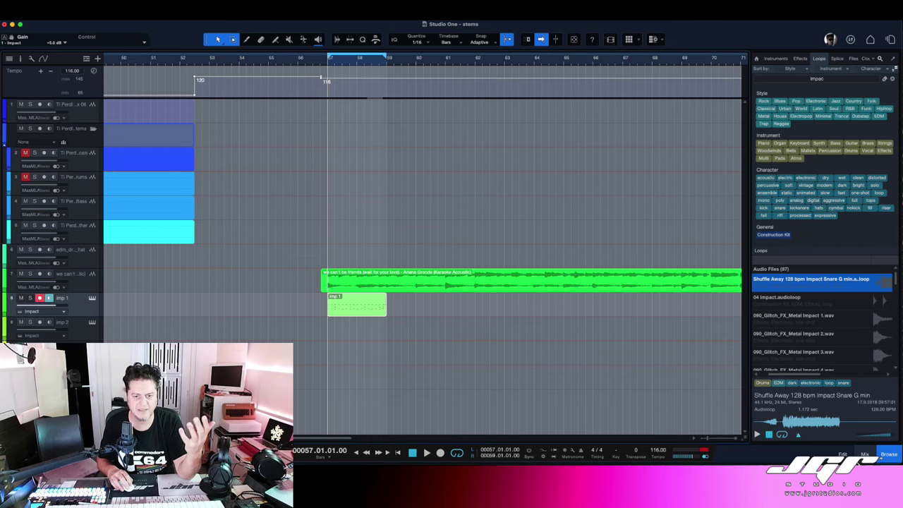
{"action": "left_click", "coordinate": [865, 455]}
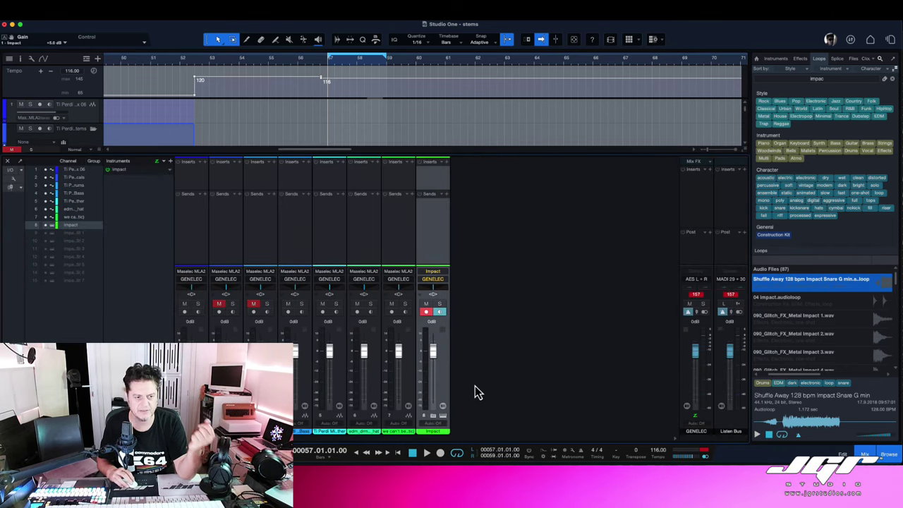
{"action": "left_click", "coordinate": [434, 419]}
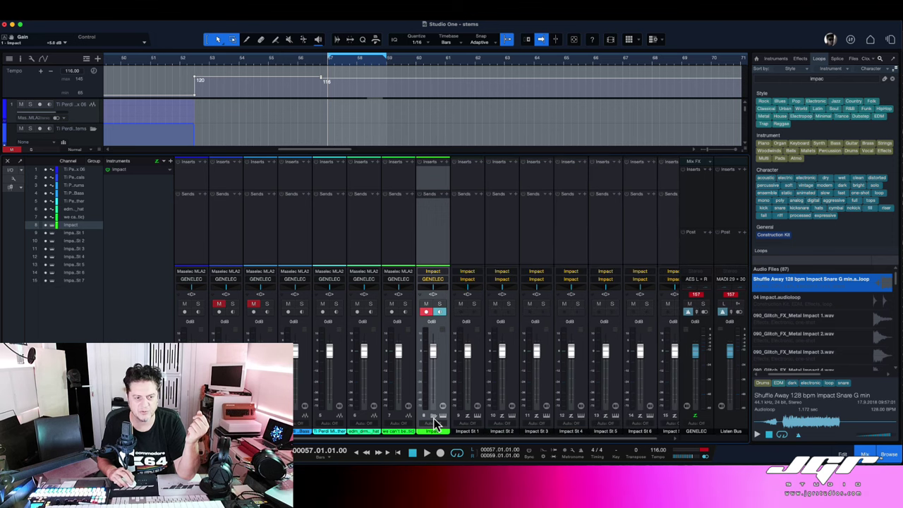
{"action": "scroll", "coordinate": [505, 251], "scroll_direction": "right", "scroll_amount": 2}
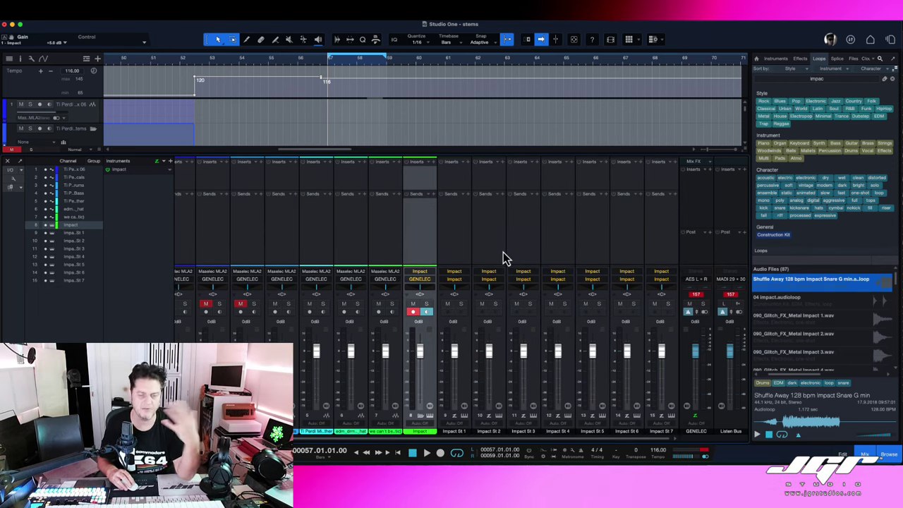
Demonstrate collapsing and expanding the Impact output channels, leaving them folded into the main Impact channel
{"action": "left_click", "coordinate": [422, 416]}
{"action": "left_click", "coordinate": [434, 416]}
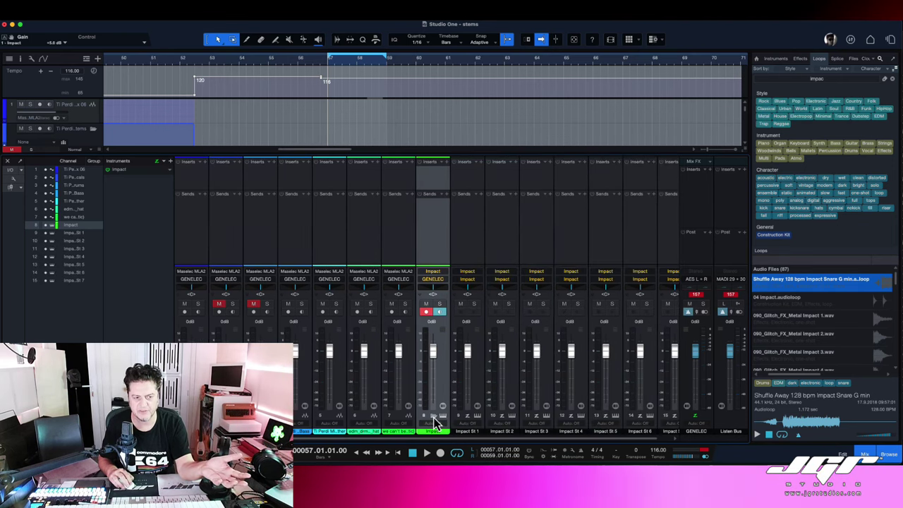
{"action": "left_click", "coordinate": [433, 417]}
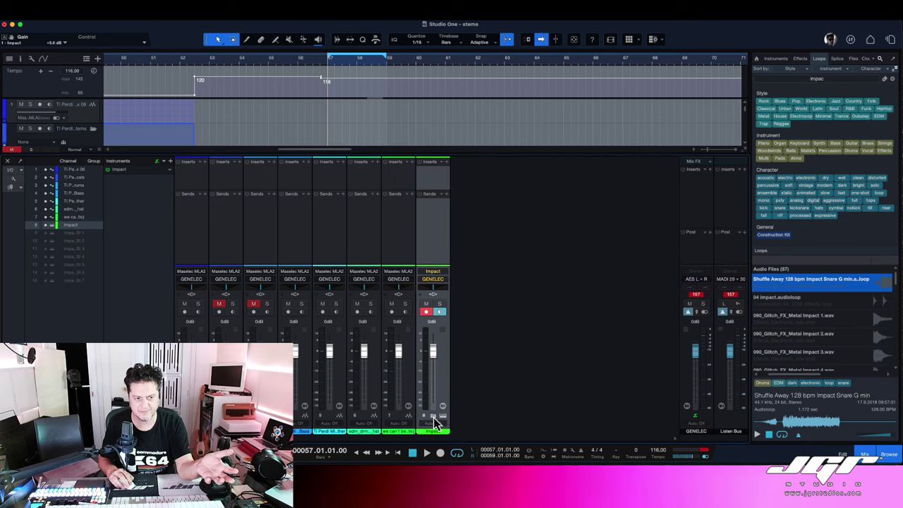
{"action": "left_click", "coordinate": [434, 416]}
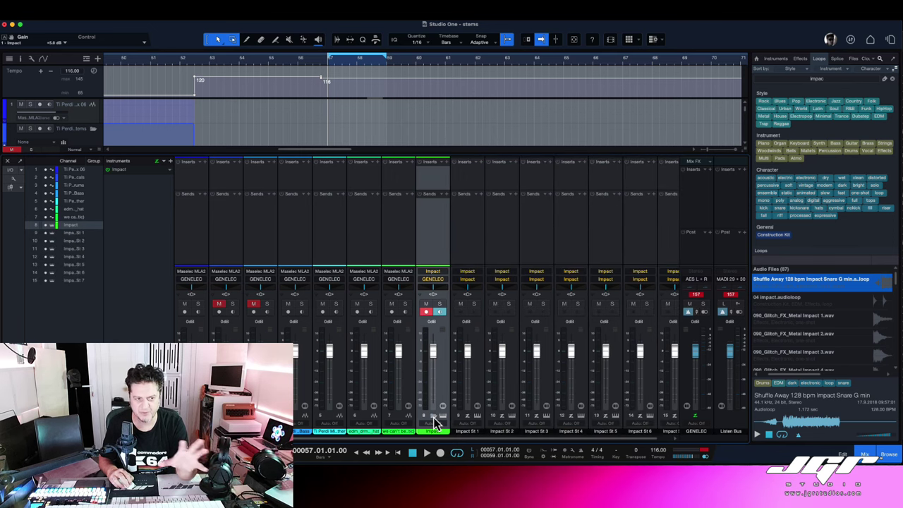
{"action": "left_click", "coordinate": [433, 416]}
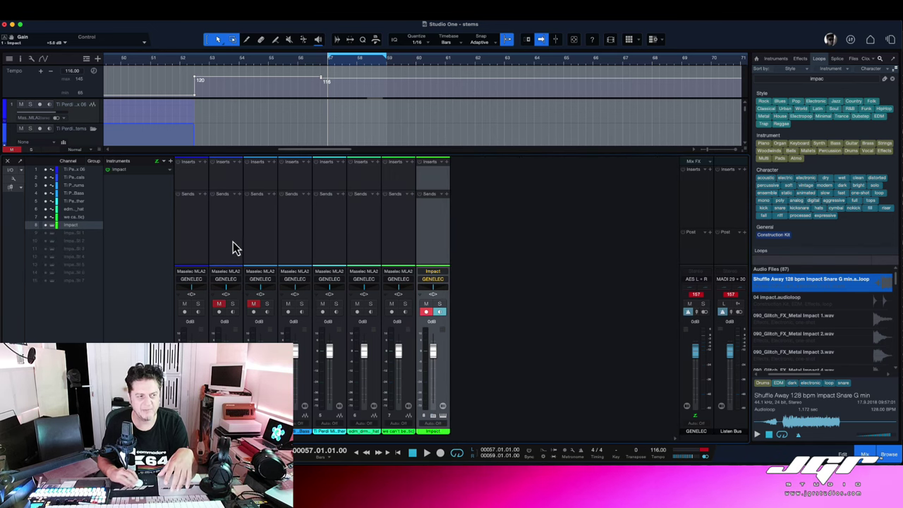
List Impact's outputs in the instrument rack, unfold its output channels once more and hide the mixer console
{"action": "left_click", "coordinate": [119, 172]}
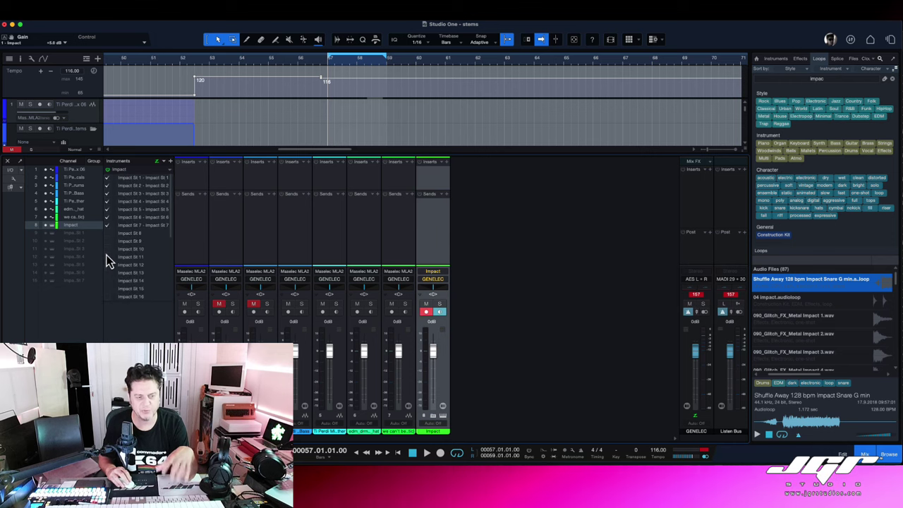
{"action": "left_click", "coordinate": [432, 417]}
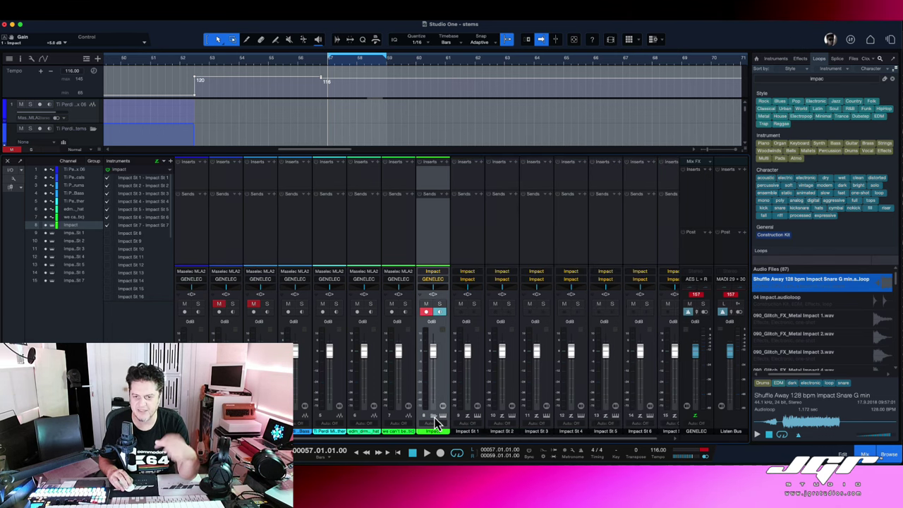
{"action": "left_click", "coordinate": [866, 455]}
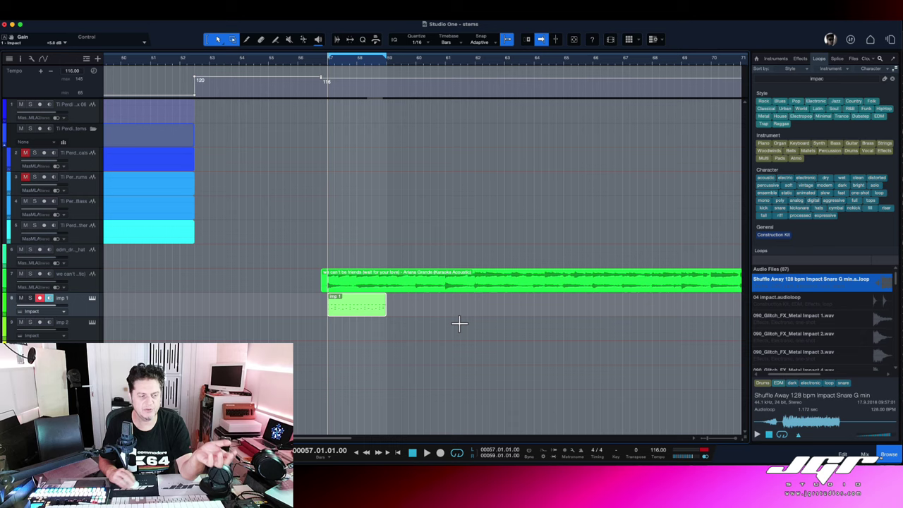
Open the imp 1 part for note editing and review the scales available for it, keeping Chromatic
{"action": "double_click", "coordinate": [357, 307]}
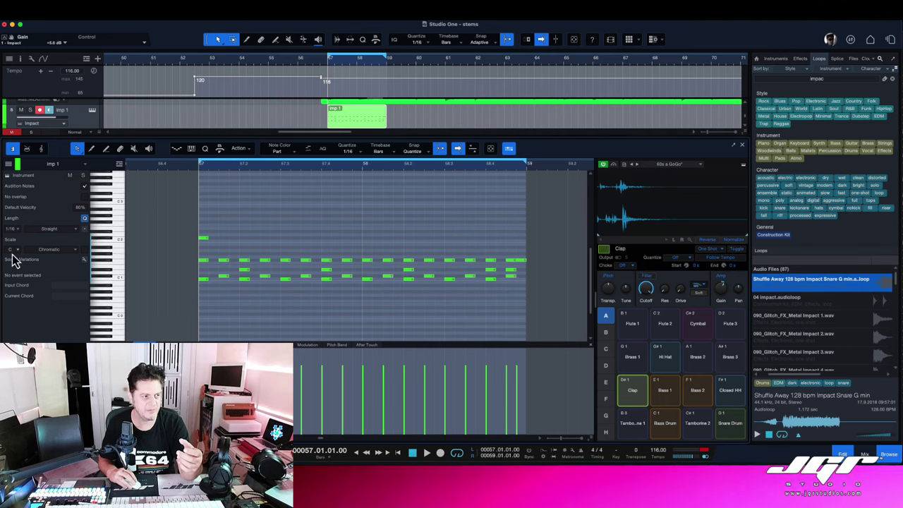
{"action": "left_click", "coordinate": [59, 251]}
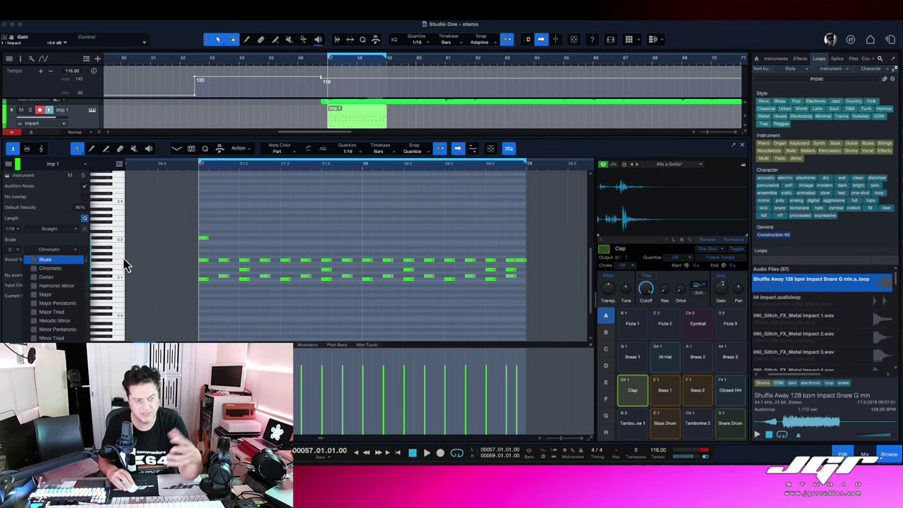
{"action": "left_click", "coordinate": [174, 263]}
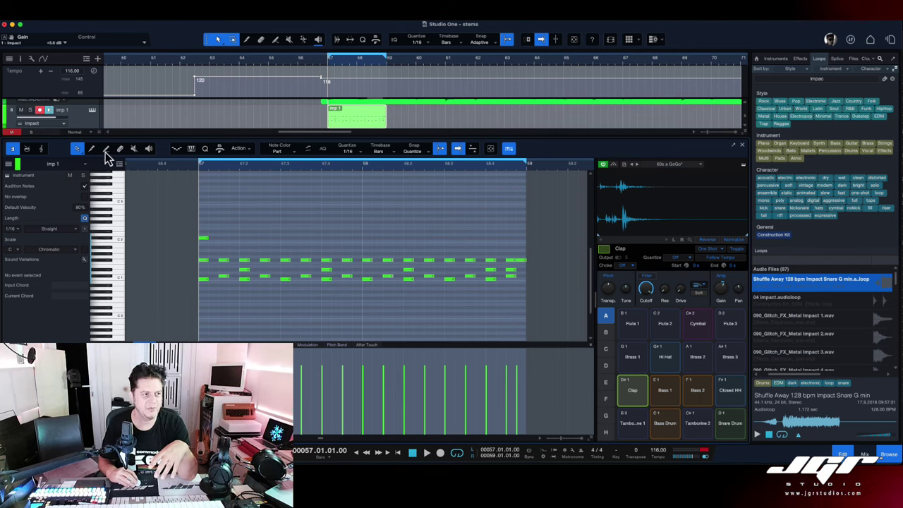
Mute several Tambourine 2 notes with the Mute tool and show the part in score, drum and piano views
{"action": "left_click", "coordinate": [137, 151]}
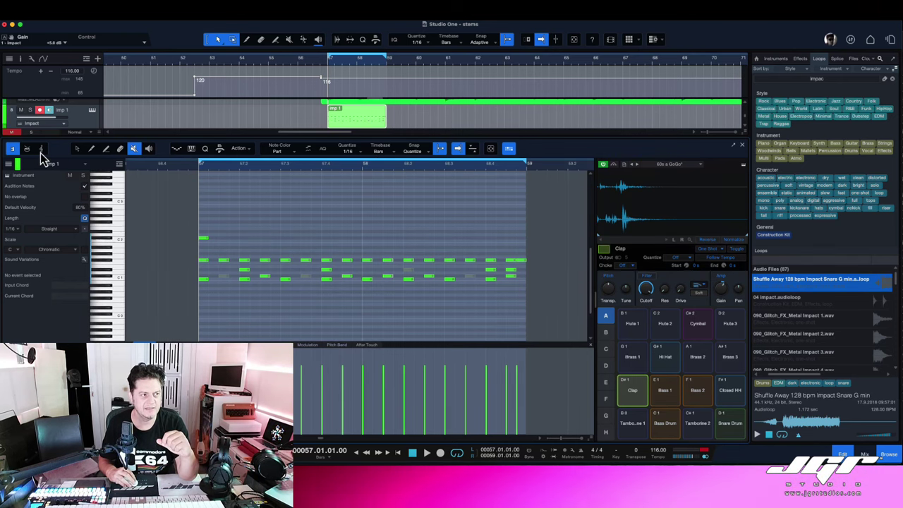
{"action": "left_click", "coordinate": [40, 149]}
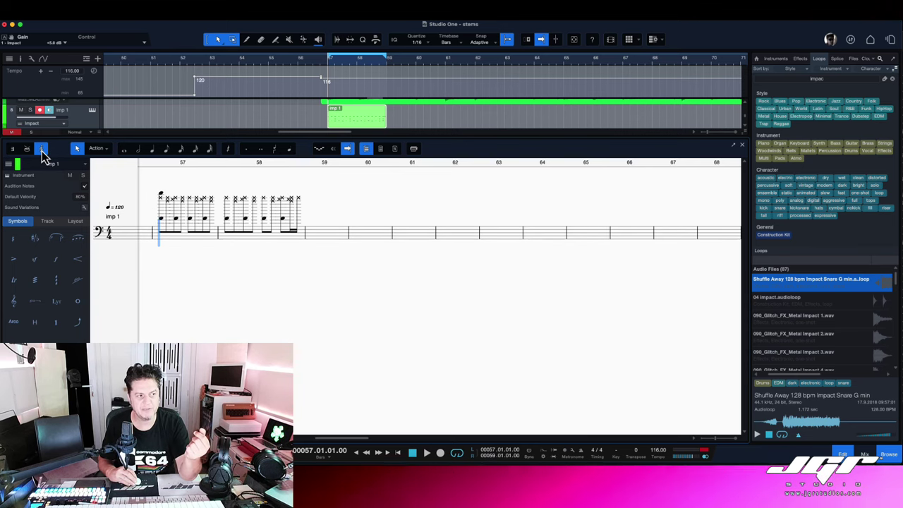
{"action": "left_click", "coordinate": [27, 150]}
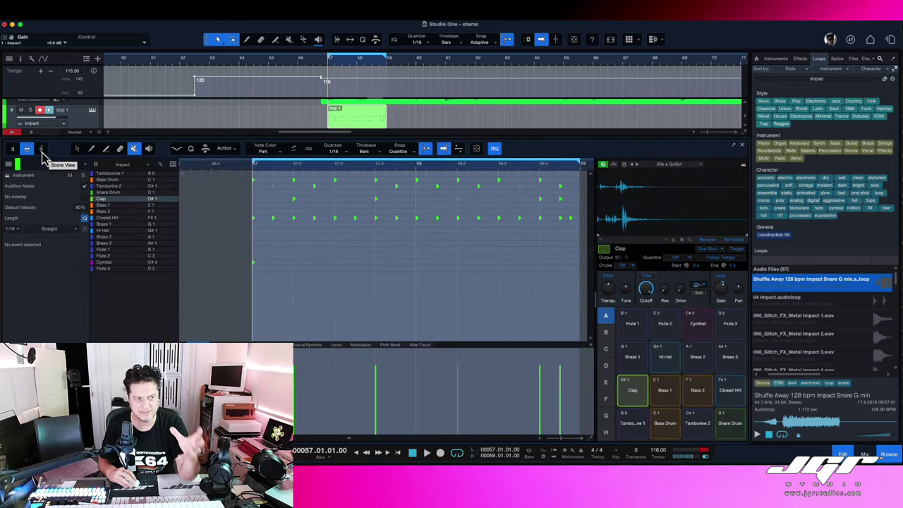
{"action": "left_click", "coordinate": [12, 148]}
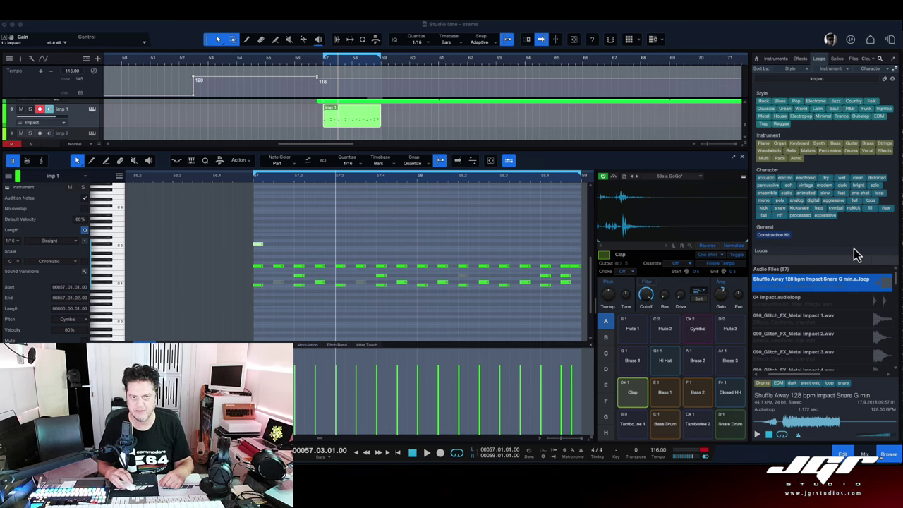
Widen the browser so the loop list shows its tempo and length columns
{"action": "left_click_drag", "start_coordinate": [750, 201], "coordinate": [663, 203]}
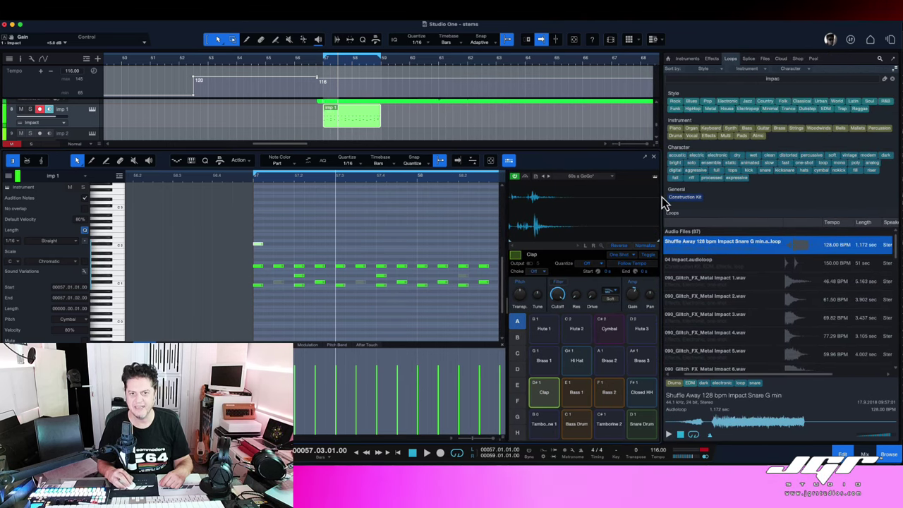
Look through the browser's Instruments, Effects, Loops, Splice, Files, Shop and Pool pages
{"action": "left_click", "coordinate": [686, 60]}
{"action": "left_click", "coordinate": [714, 61]}
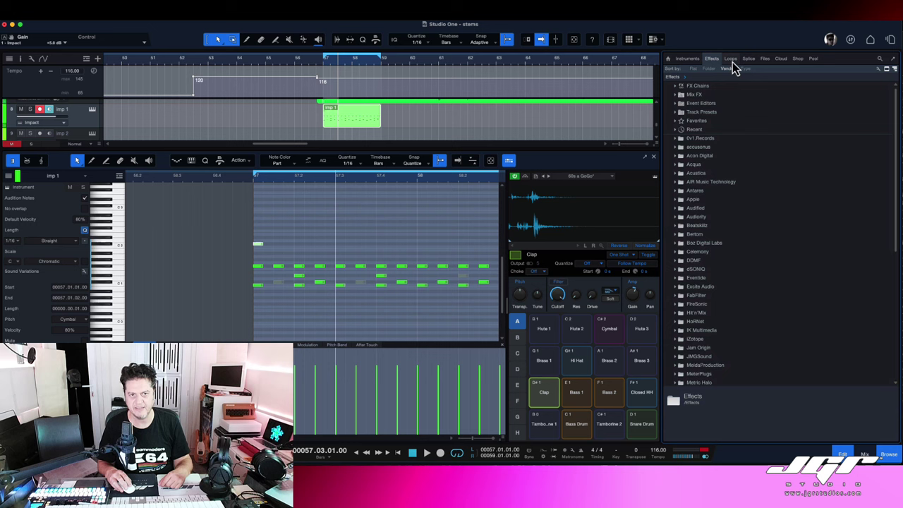
{"action": "left_click", "coordinate": [732, 62]}
{"action": "left_click", "coordinate": [751, 62]}
{"action": "left_click", "coordinate": [765, 60]}
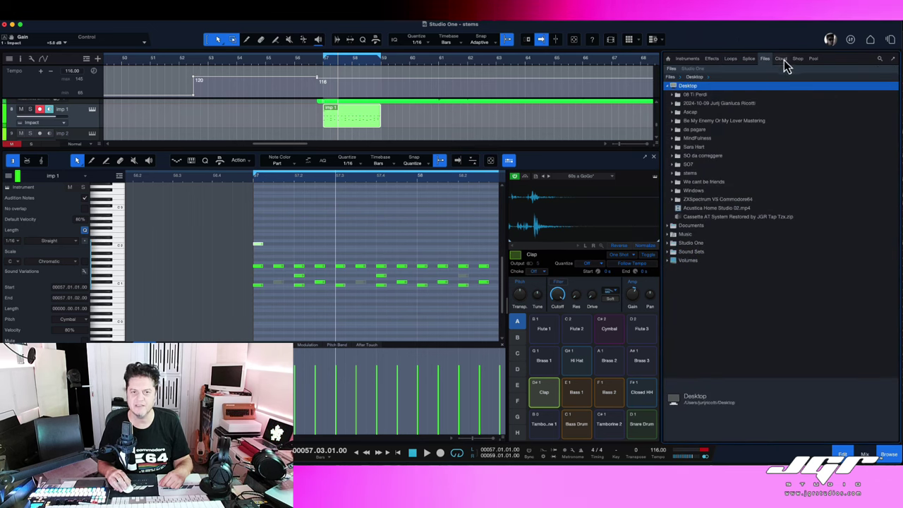
{"action": "left_click", "coordinate": [799, 61]}
{"action": "left_click", "coordinate": [811, 61]}
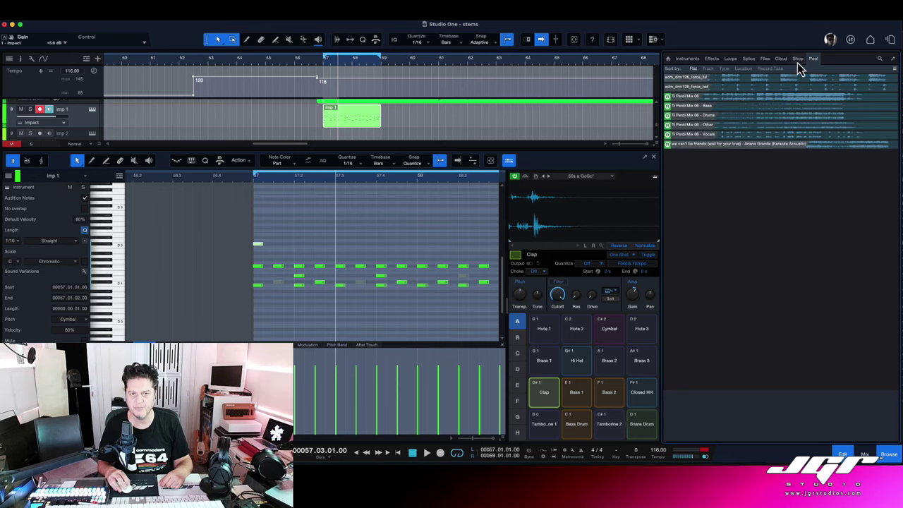
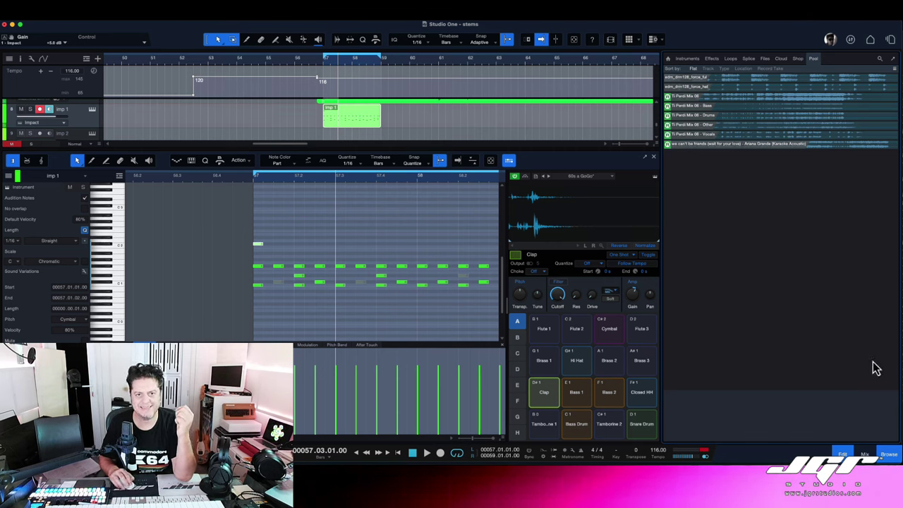
Detach the browser into a floating window over the track list and view its Shop and Splice pages
{"action": "left_click", "coordinate": [893, 60]}
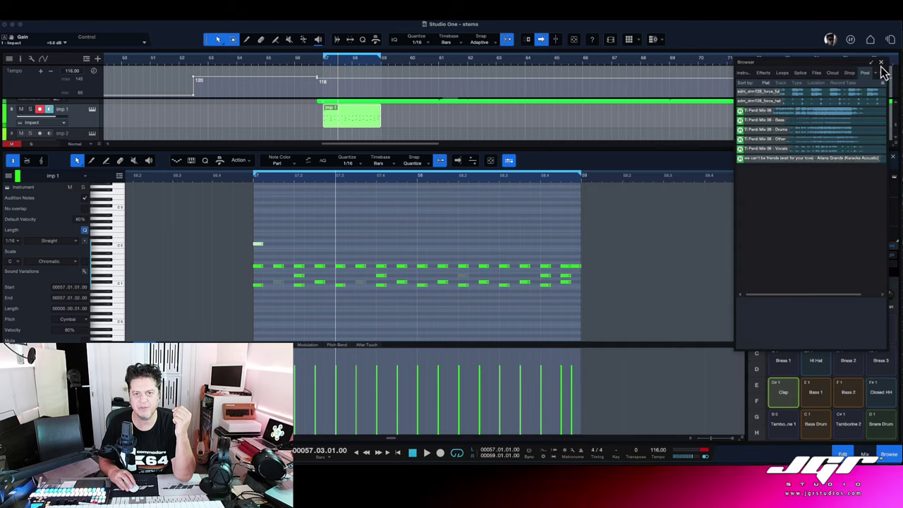
{"action": "left_click_drag", "start_coordinate": [844, 64], "coordinate": [171, 91]}
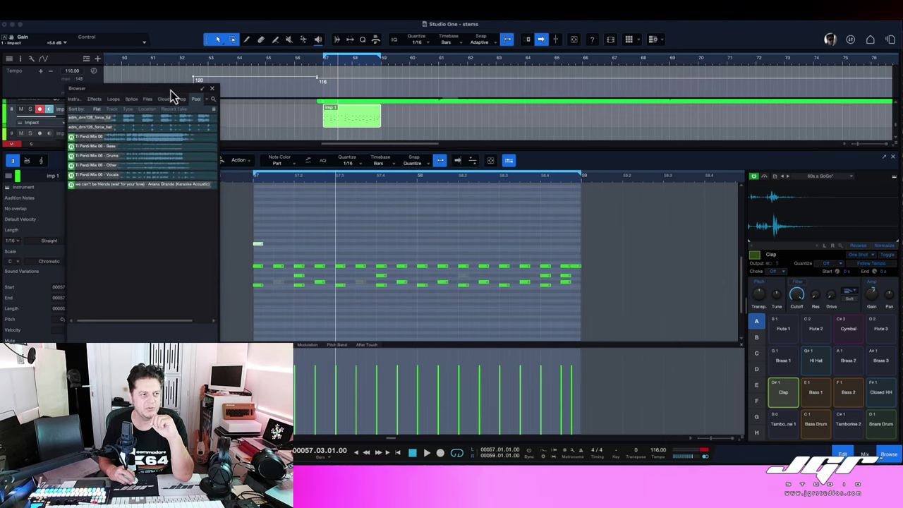
{"action": "left_click", "coordinate": [184, 99]}
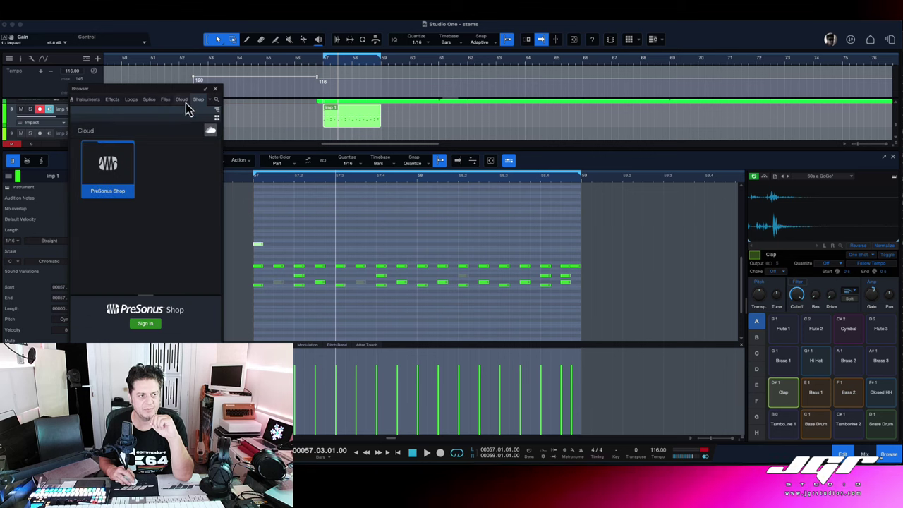
{"action": "left_click", "coordinate": [171, 99]}
{"action": "left_click", "coordinate": [155, 99]}
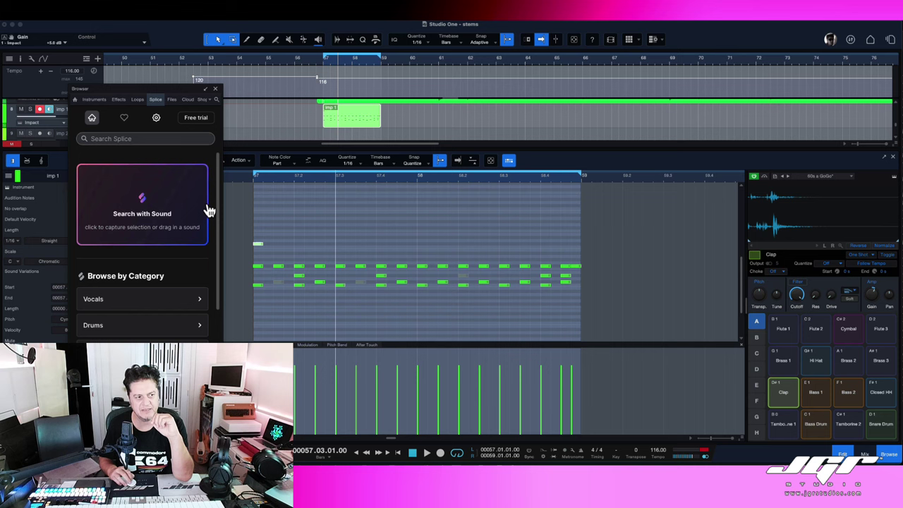
Move the floating browser beside the Impact instrument, show its loops and widen it to fit the tempo and length columns
{"action": "left_click_drag", "start_coordinate": [139, 95], "coordinate": [629, 79]}
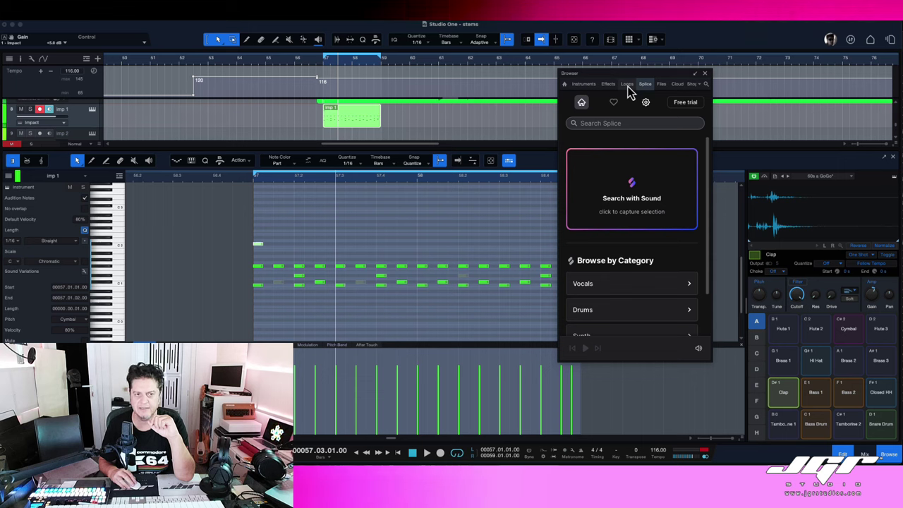
{"action": "left_click", "coordinate": [608, 84]}
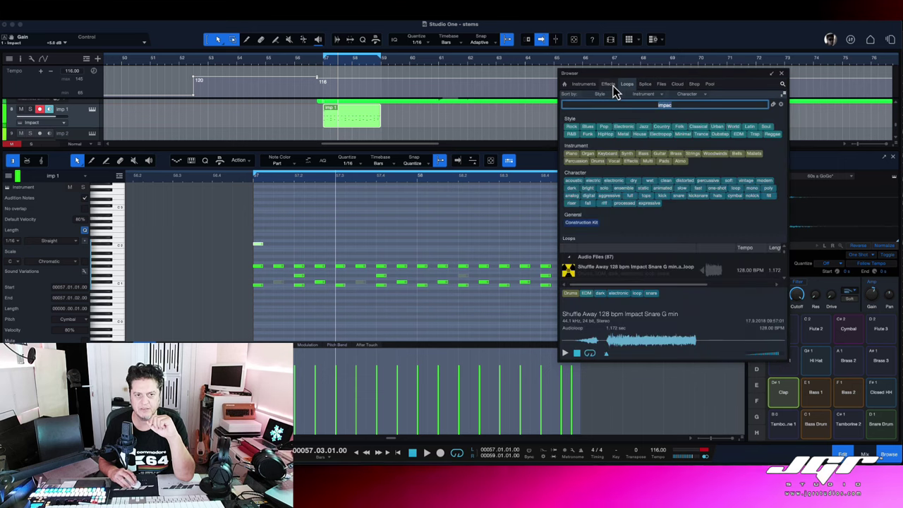
{"action": "left_click", "coordinate": [626, 84]}
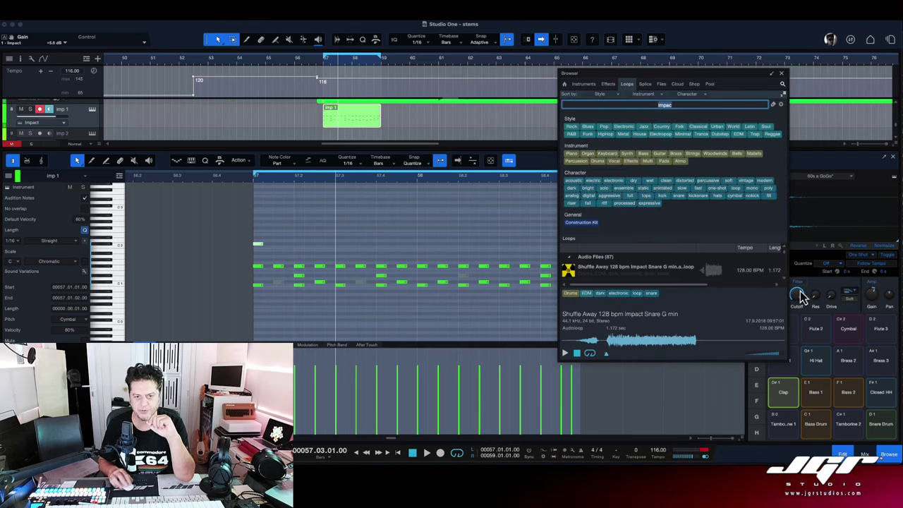
{"action": "left_click_drag", "start_coordinate": [788, 288], "coordinate": [877, 288]}
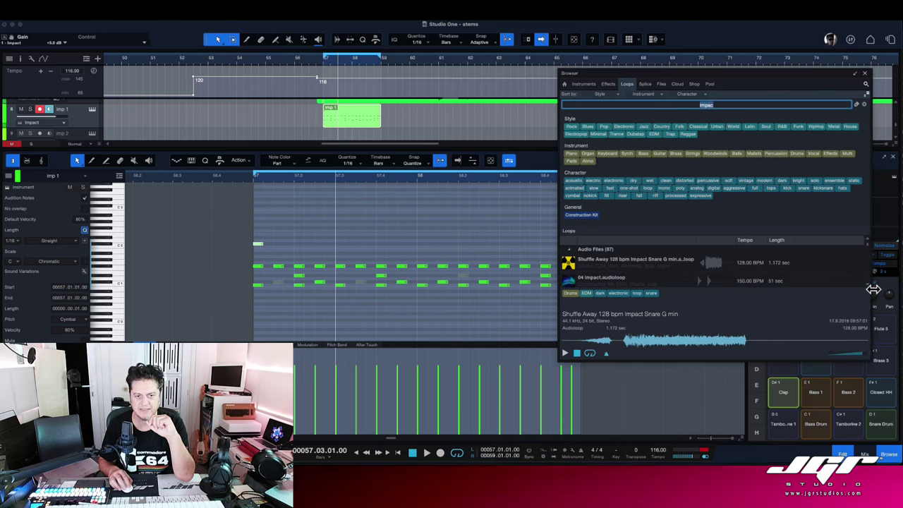
{"action": "scroll", "coordinate": [699, 274], "scroll_direction": "down", "scroll_amount": 1}
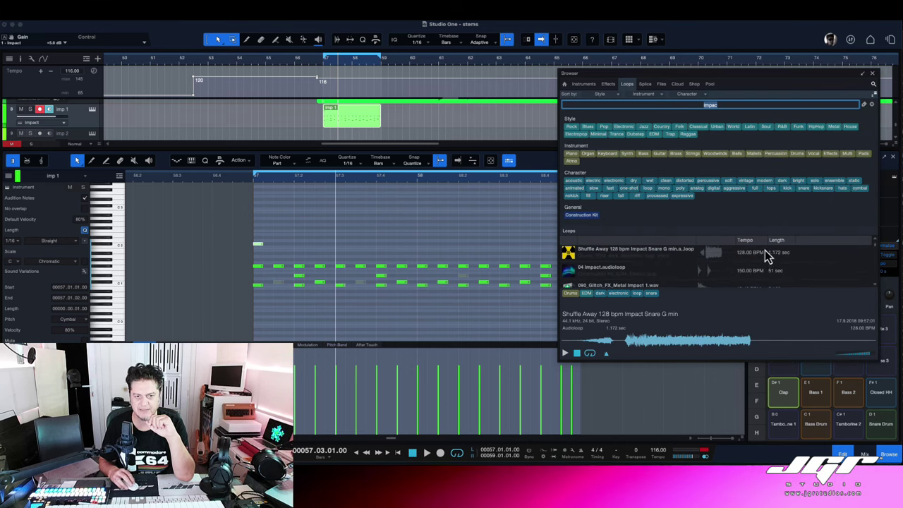
{"action": "scroll", "coordinate": [768, 261], "scroll_direction": "down", "scroll_amount": 1}
{"action": "scroll", "coordinate": [771, 262], "scroll_direction": "up", "scroll_amount": 4}
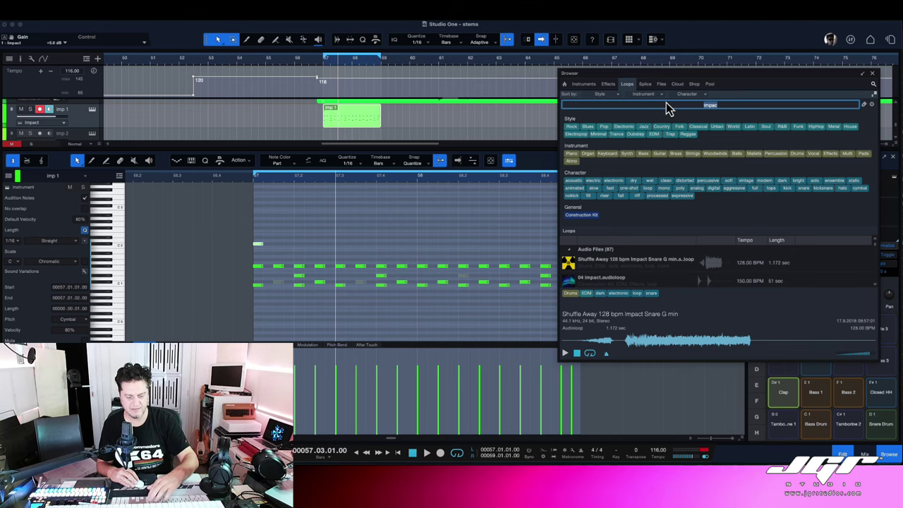
Clear the loop search text and filter the loops by the Pop style and analog character tags
{"action": "key", "text": "BackSpace"}
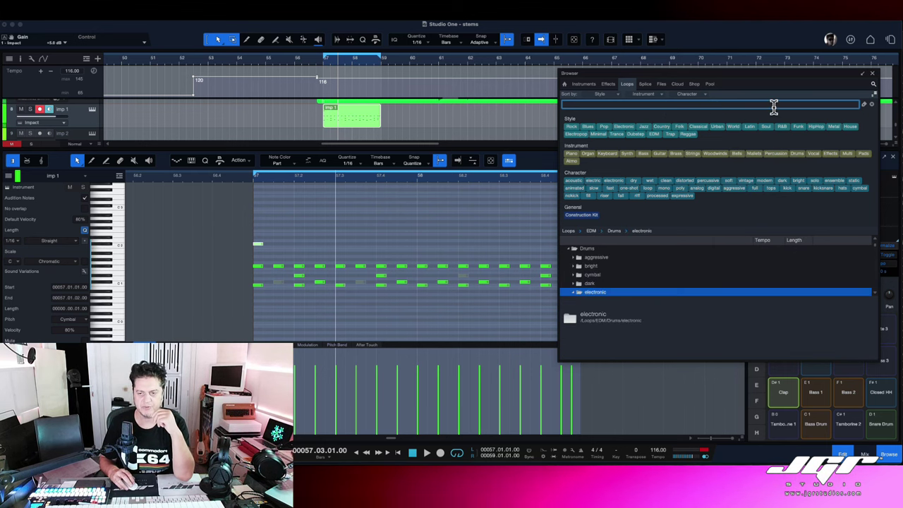
{"action": "left_click", "coordinate": [592, 156]}
{"action": "left_click", "coordinate": [578, 104]}
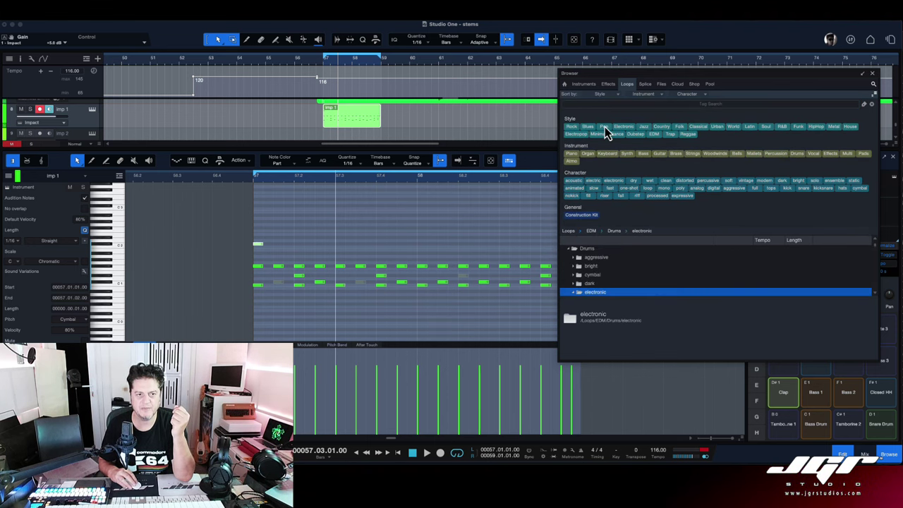
{"action": "left_click", "coordinate": [604, 127]}
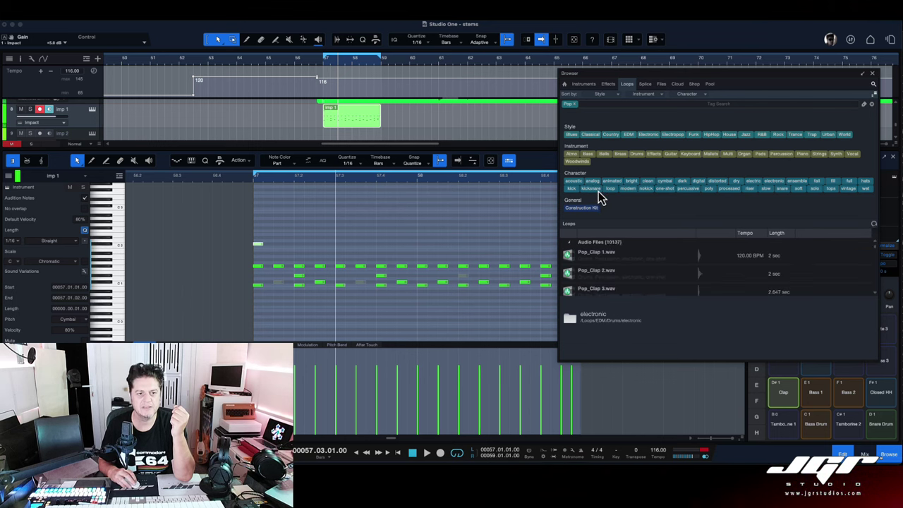
{"action": "left_click", "coordinate": [596, 180]}
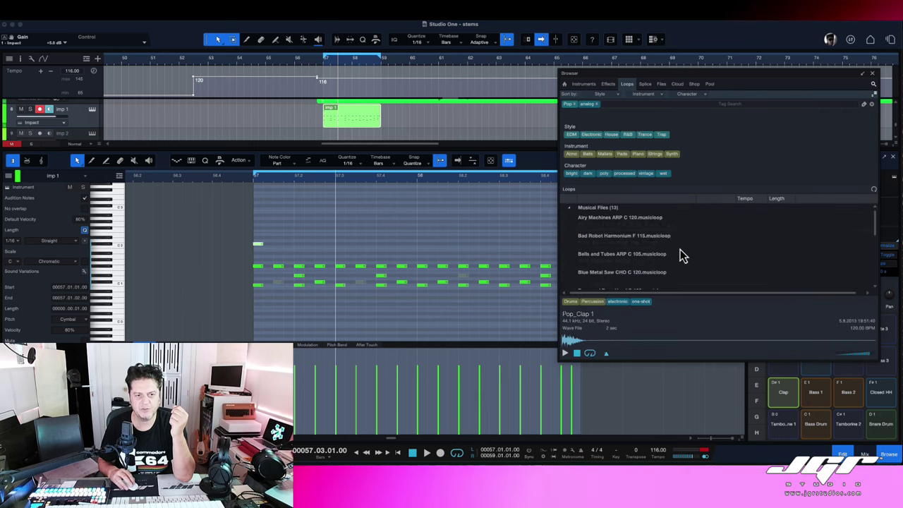
Look through the filtered musical loops with their tempos and lengths, and close the floating browser
{"action": "scroll", "coordinate": [665, 258], "scroll_direction": "down", "scroll_amount": 3}
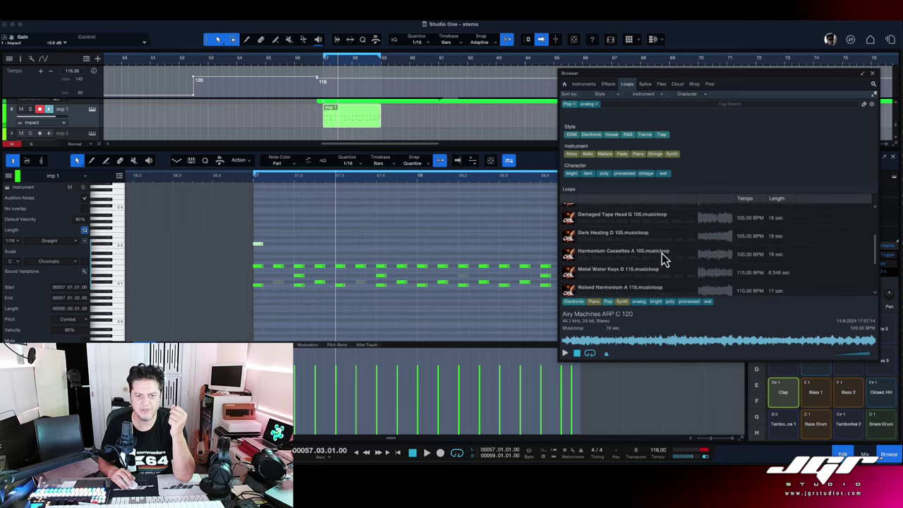
{"action": "scroll", "coordinate": [663, 260], "scroll_direction": "up", "scroll_amount": 3}
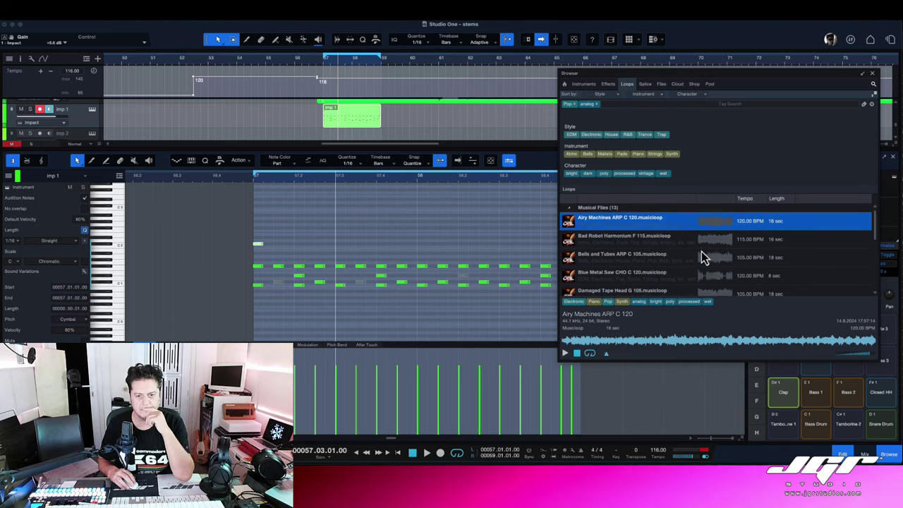
{"action": "scroll", "coordinate": [704, 266], "scroll_direction": "down", "scroll_amount": 3}
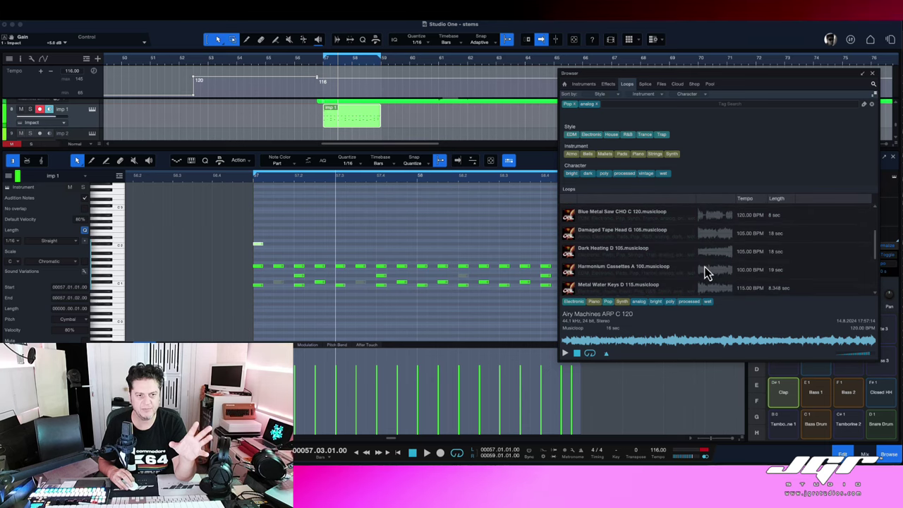
{"action": "scroll", "coordinate": [705, 269], "scroll_direction": "down", "scroll_amount": 3}
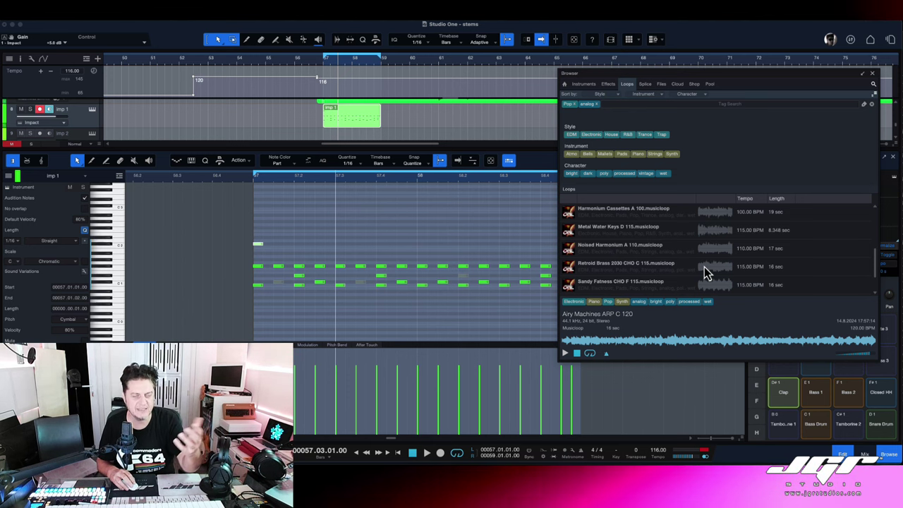
{"action": "scroll", "coordinate": [704, 261], "scroll_direction": "down", "scroll_amount": 2}
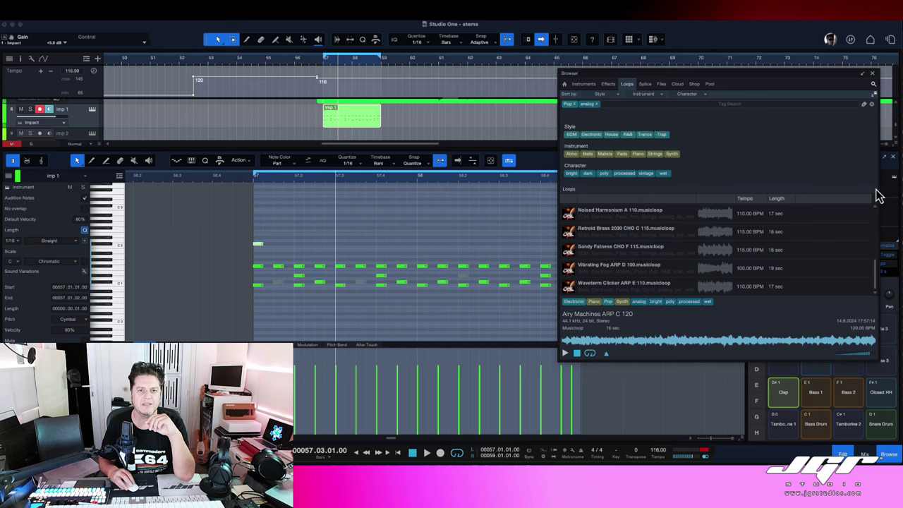
{"action": "left_click", "coordinate": [872, 75]}
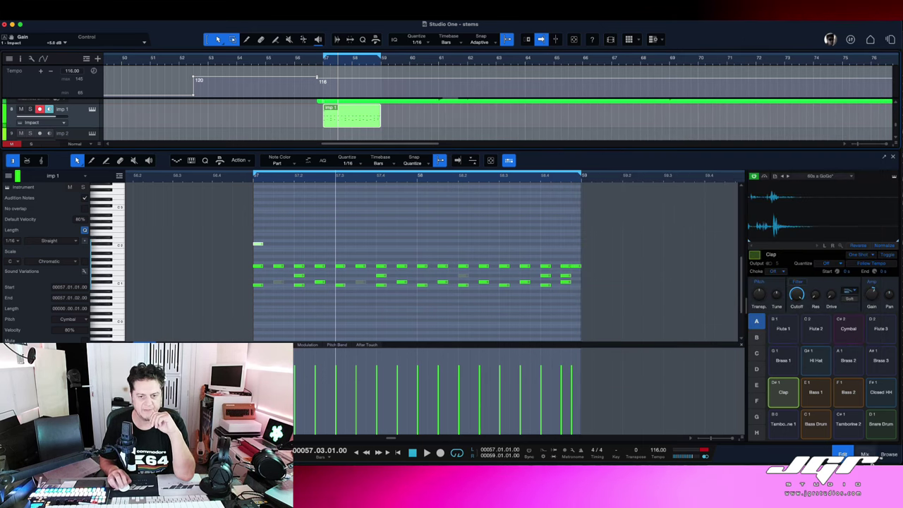
Open Deep Flight One from the mixer with the Komplete Kontrol keyboard as its input and the 12 Bit Artifacts preset loaded
{"action": "left_click", "coordinate": [865, 454]}
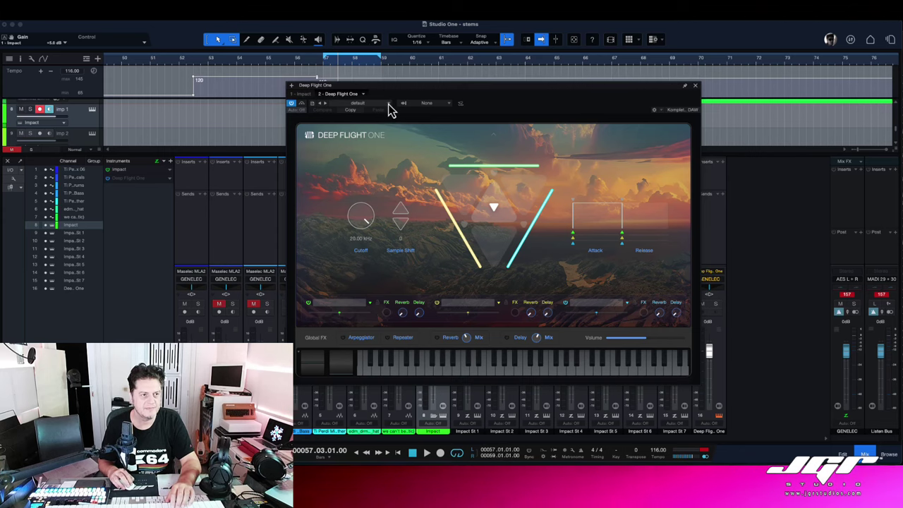
{"action": "left_click", "coordinate": [451, 106]}
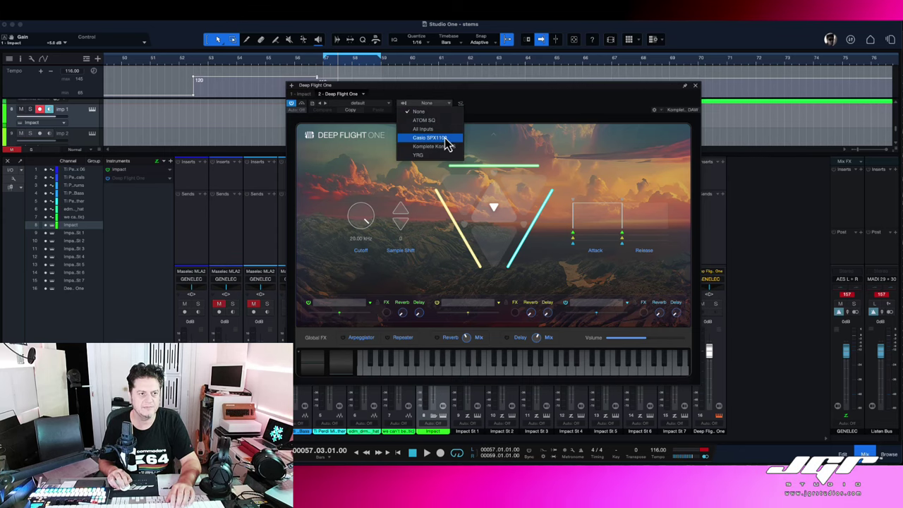
{"action": "left_click", "coordinate": [439, 137]}
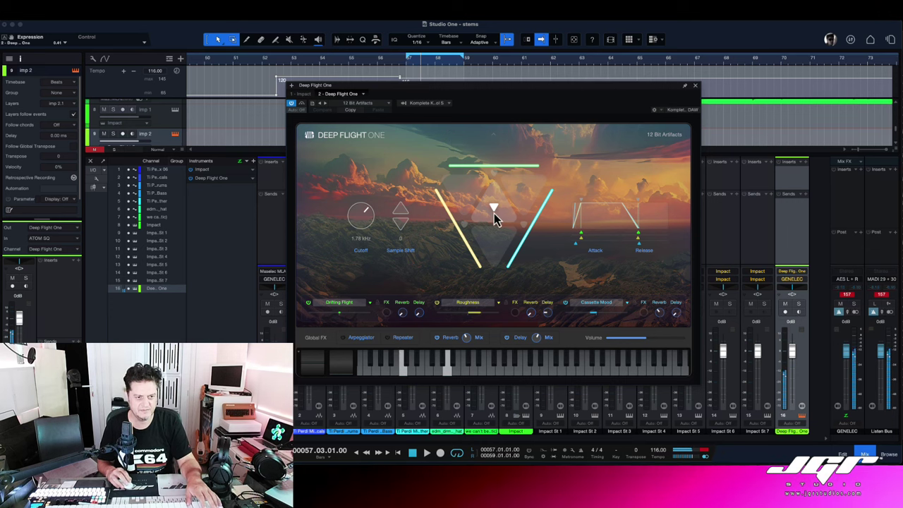
Sweep the 12 Bit Artifacts layer blend toward Roughness and across to Cassette Mood while playing
{"action": "left_click_drag", "start_coordinate": [493, 212], "coordinate": [463, 228]}
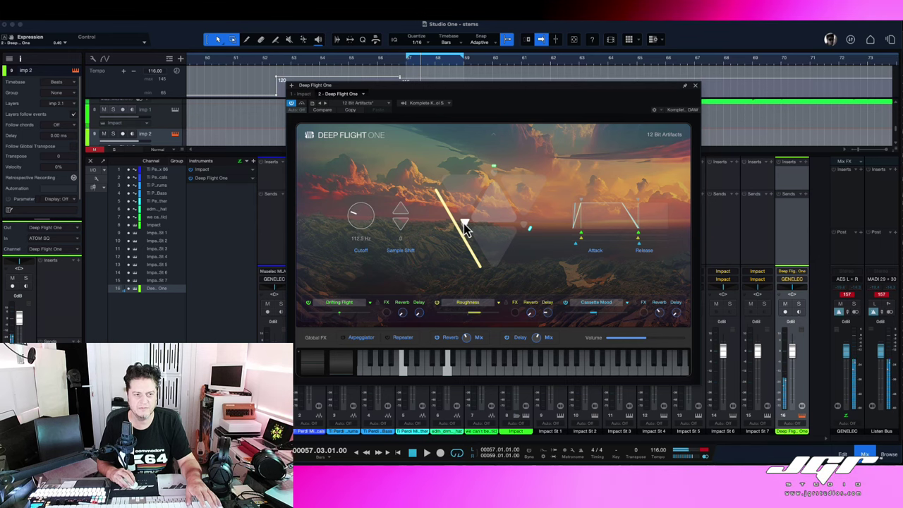
{"action": "left_click_drag", "start_coordinate": [464, 225], "coordinate": [531, 236]}
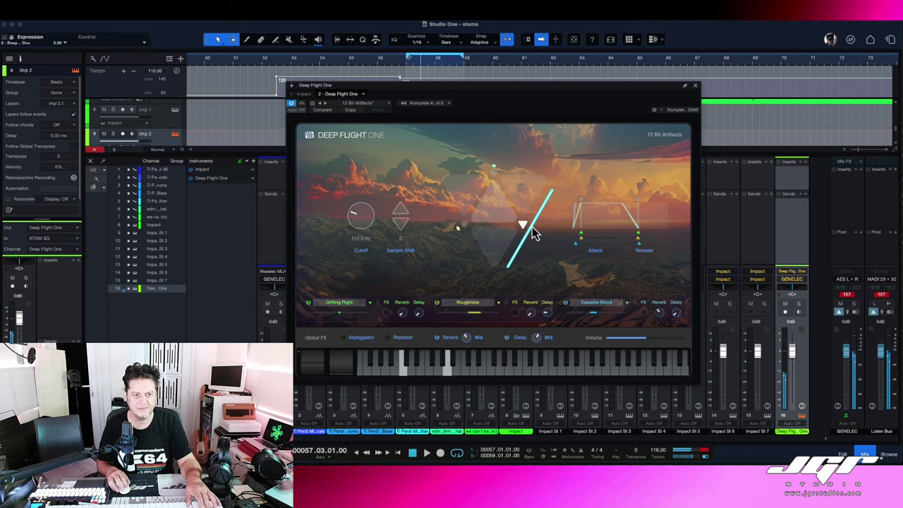
Load Deep Flight One's Fragile Cassettes preset from Hybrid Choirs and shift its layer blend away from Cassette Mood while playing
{"action": "left_click", "coordinate": [388, 103]}
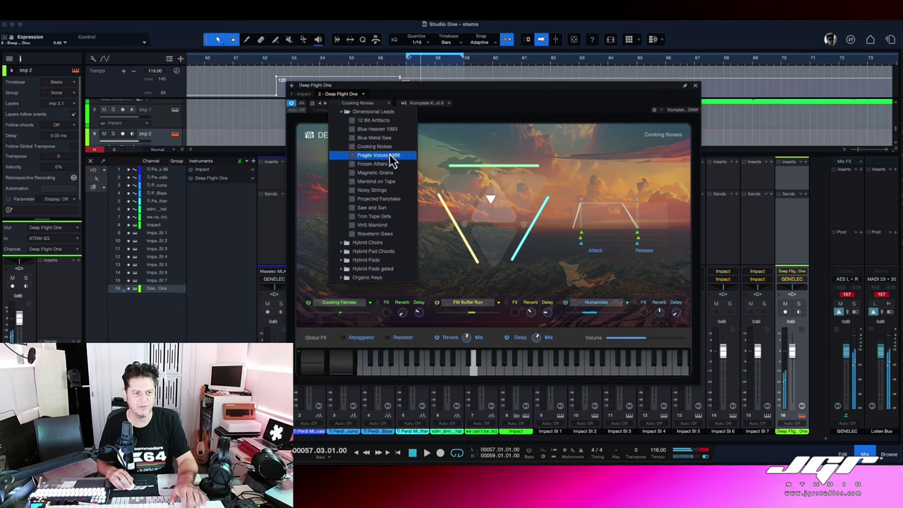
{"action": "left_click", "coordinate": [367, 114]}
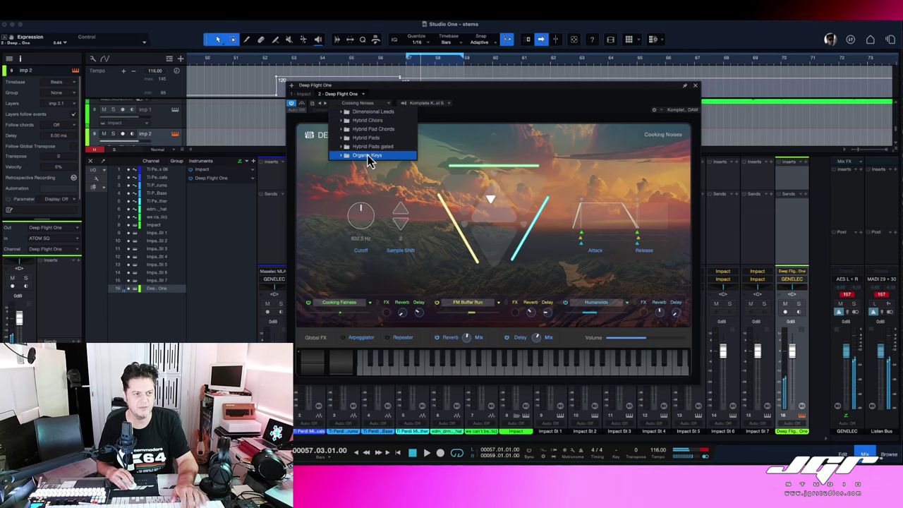
{"action": "left_click", "coordinate": [364, 120]}
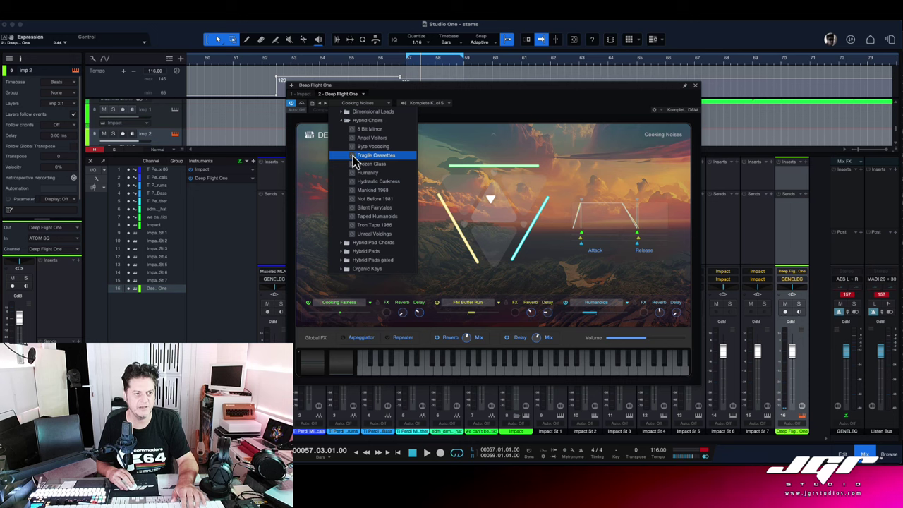
{"action": "left_click", "coordinate": [355, 160]}
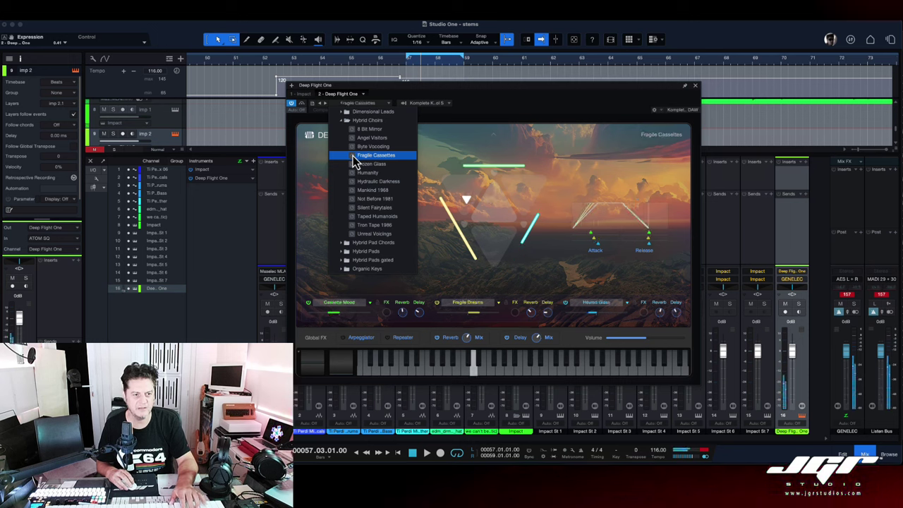
{"action": "left_click", "coordinate": [471, 200]}
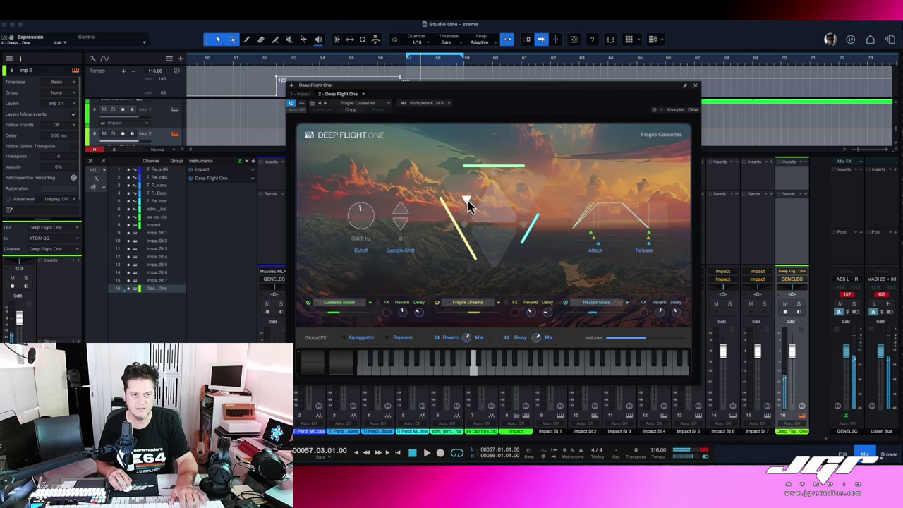
{"action": "mouse_move", "coordinate": [467, 199]}
{"action": "left_mouse_down"}
{"action": "mouse_move", "coordinate": [495, 177]}
{"action": "mouse_move", "coordinate": [522, 224]}
{"action": "mouse_move", "coordinate": [513, 230]}
{"action": "left_mouse_up"}
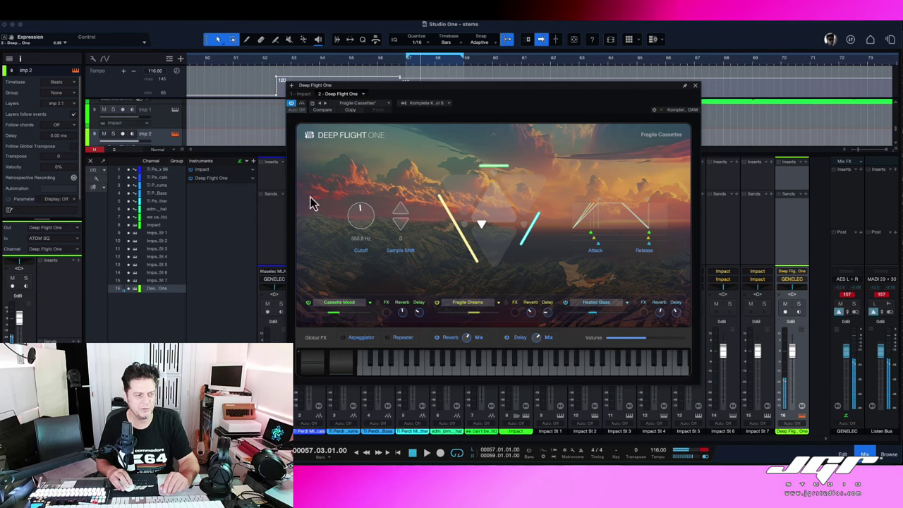
{"action": "left_click", "coordinate": [389, 105]}
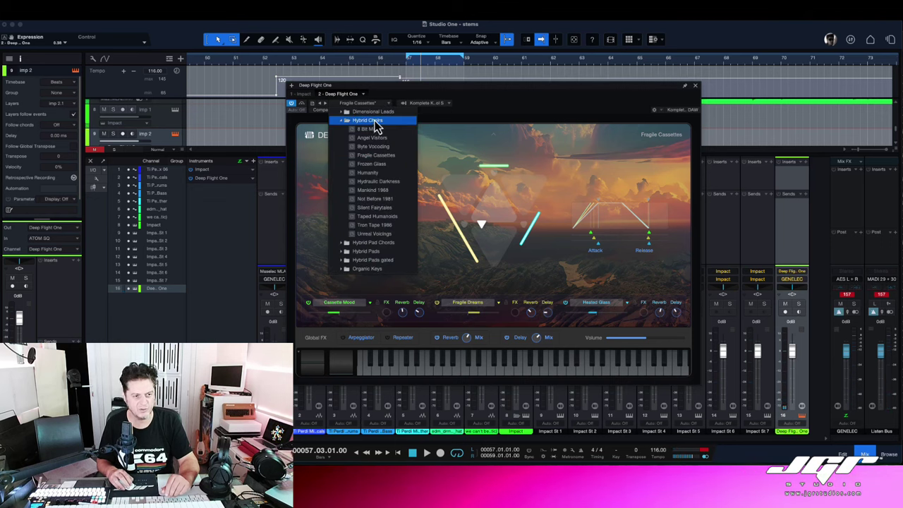
{"action": "left_click", "coordinate": [374, 122]}
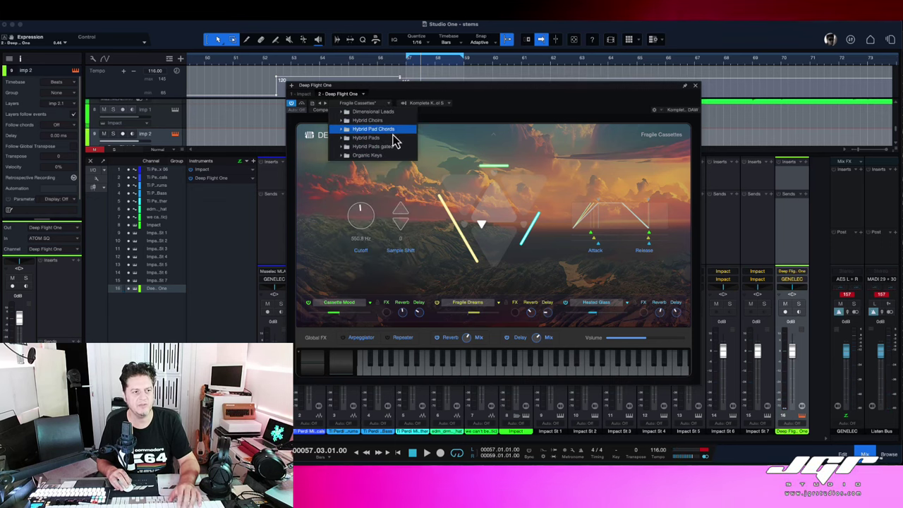
{"action": "left_click", "coordinate": [268, 164]}
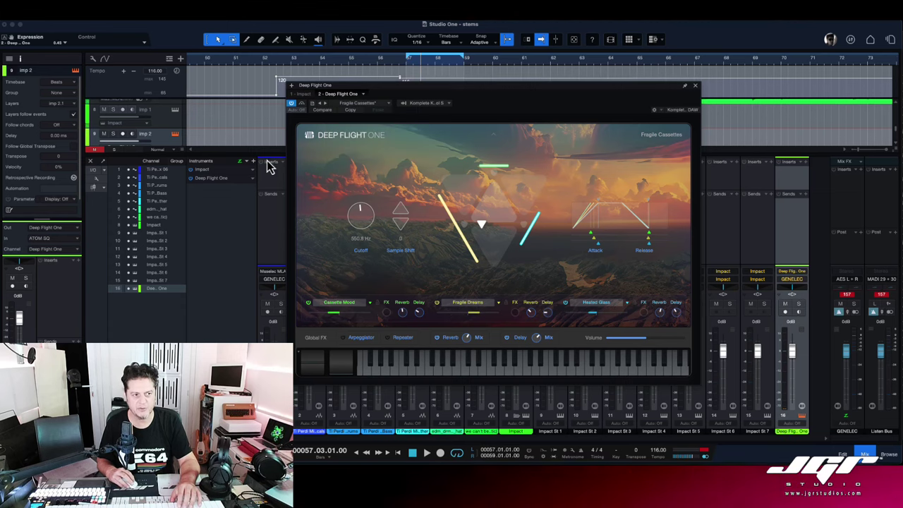
Add the Lead Architect instrument to the song and load its 6 Bit Glass Disfunction preset from the Arpeggio folder
{"action": "left_click", "coordinate": [254, 162]}
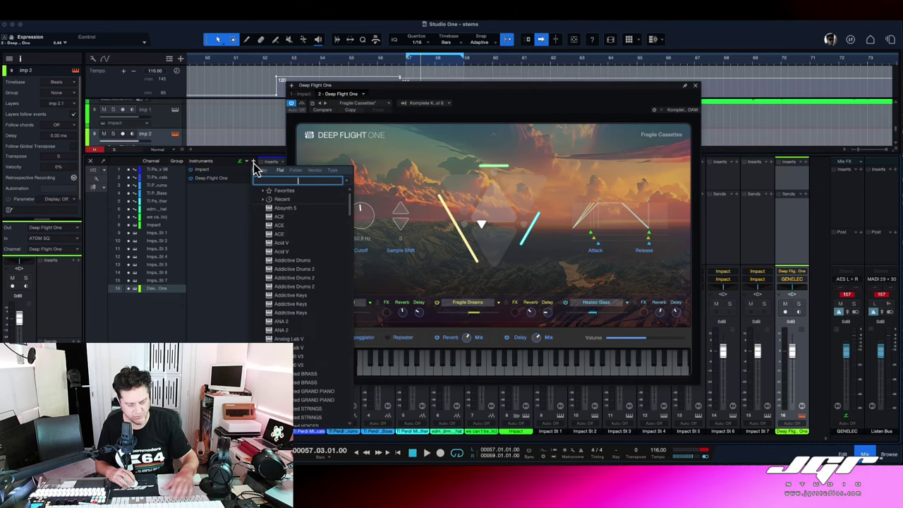
{"action": "type", "text": "l"}
{"action": "key", "text": "Return"}
{"action": "left_click", "coordinate": [56, 249]}
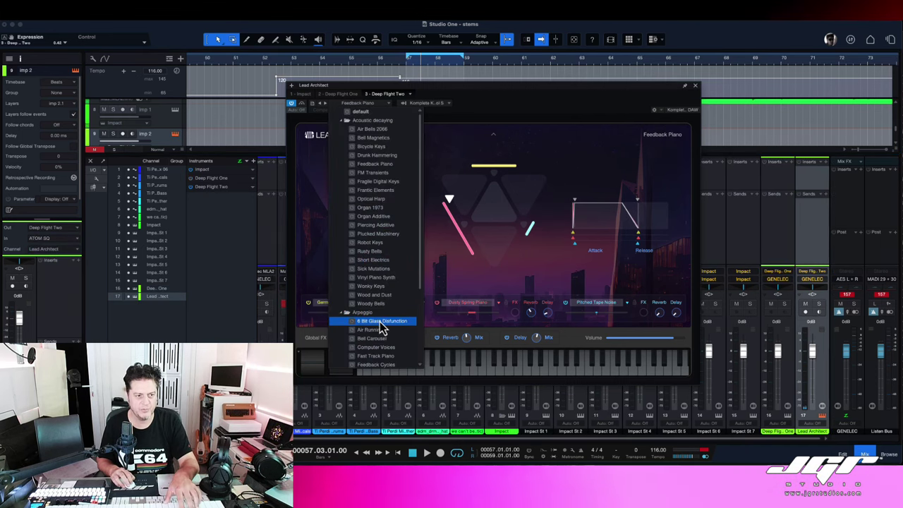
{"action": "left_click", "coordinate": [383, 323]}
{"action": "left_click", "coordinate": [547, 120]}
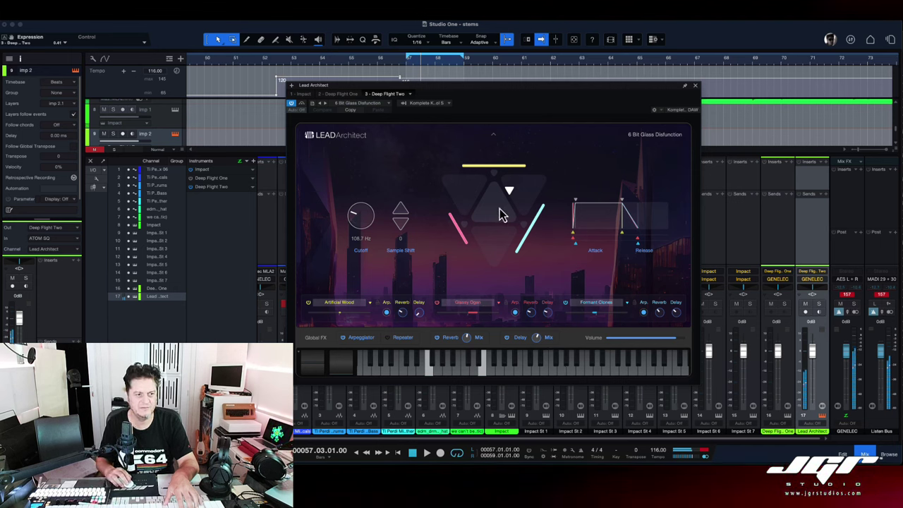
Shift the layer blend fully to Formant Clones and try other LFO 1 waveforms on that layer, ending on the square wave
{"action": "left_click_drag", "start_coordinate": [492, 185], "coordinate": [525, 226]}
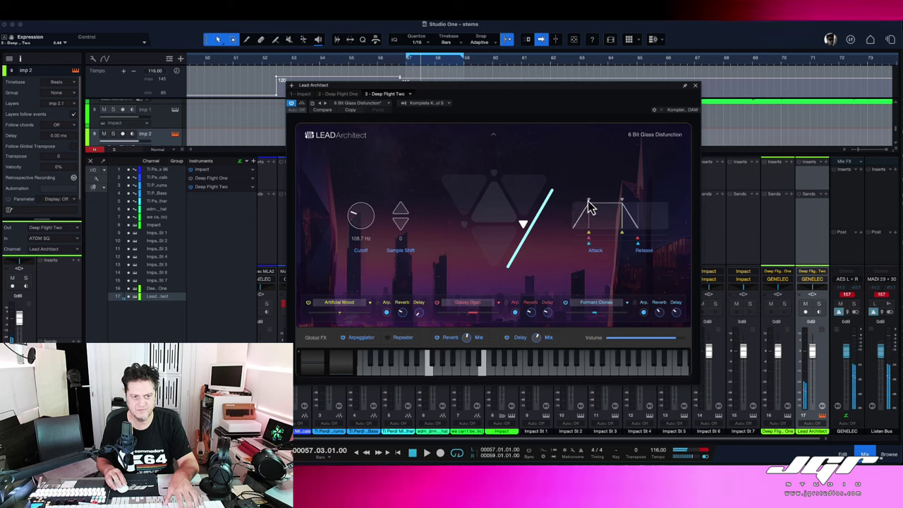
{"action": "left_click", "coordinate": [620, 303]}
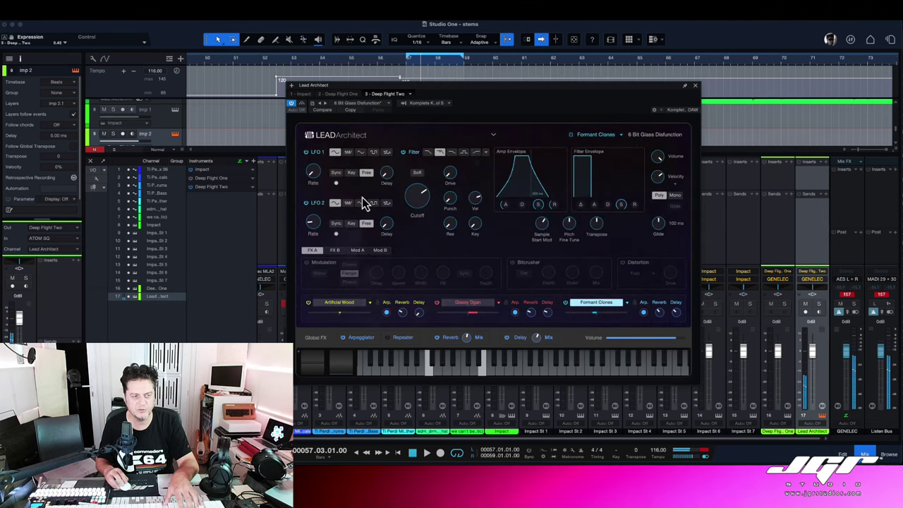
{"action": "left_click", "coordinate": [348, 152]}
{"action": "left_click", "coordinate": [361, 153]}
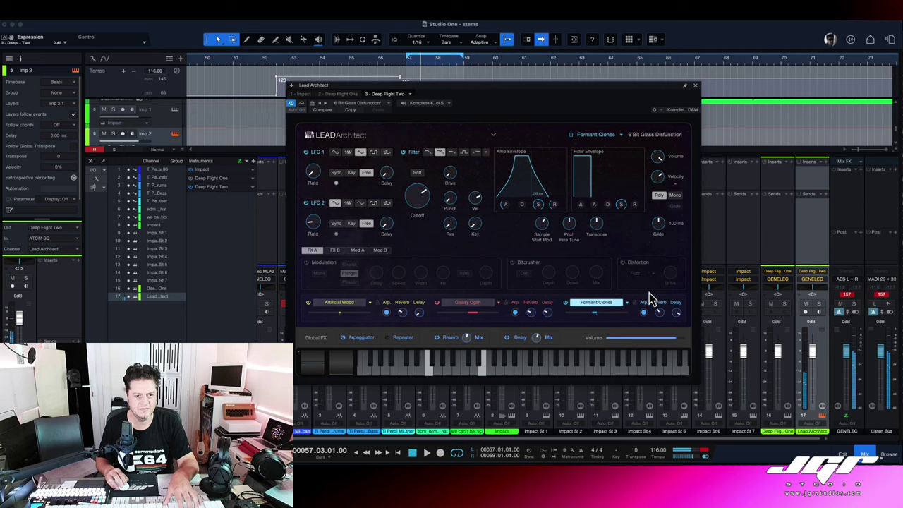
{"action": "left_click", "coordinate": [374, 156]}
View the FX B effects and the Artificial Wood layer's parameters, and return the layer blend to the centre while playing
{"action": "left_click", "coordinate": [339, 250]}
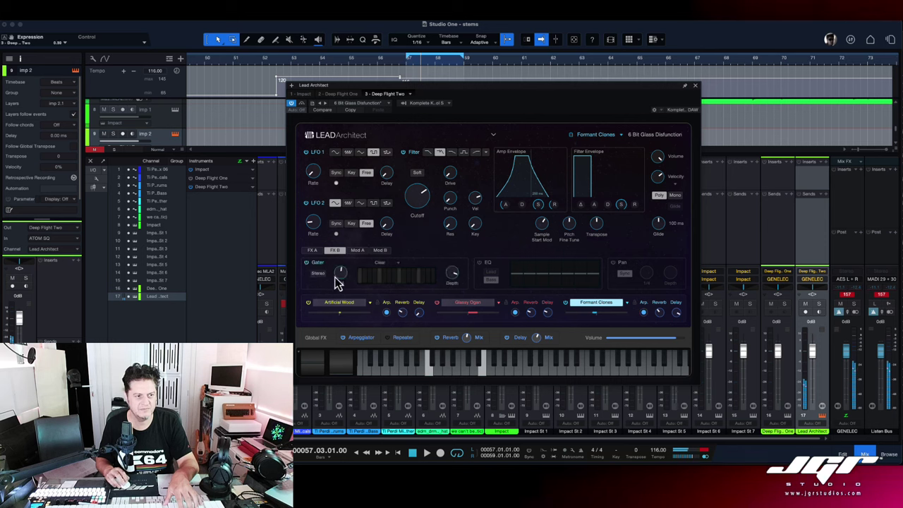
{"action": "left_click", "coordinate": [338, 302]}
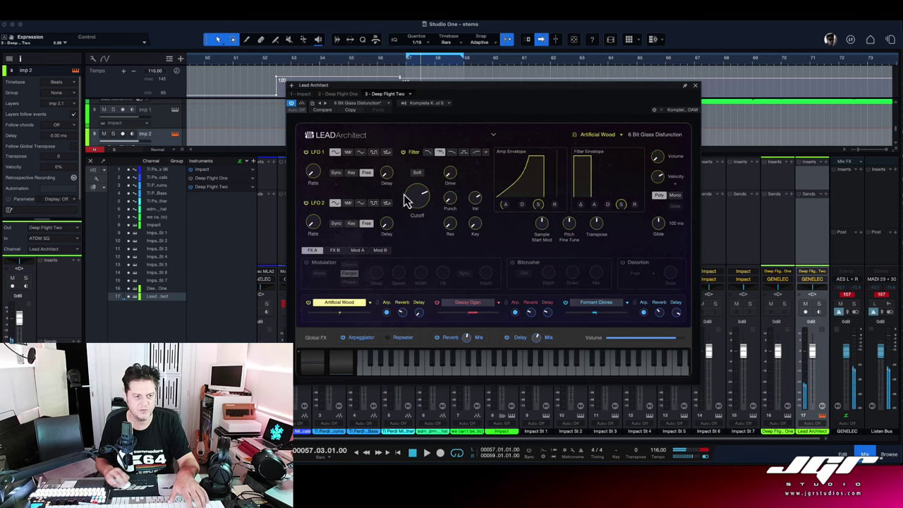
{"action": "left_click", "coordinate": [339, 304]}
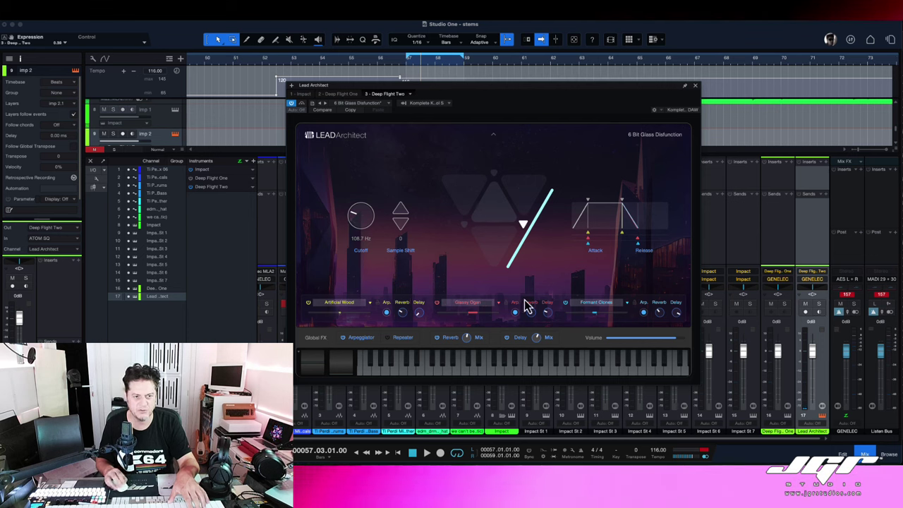
{"action": "mouse_move", "coordinate": [510, 222]}
{"action": "left_mouse_down"}
{"action": "mouse_move", "coordinate": [520, 212]}
{"action": "mouse_move", "coordinate": [513, 206]}
{"action": "mouse_move", "coordinate": [477, 220]}
{"action": "left_mouse_up"}
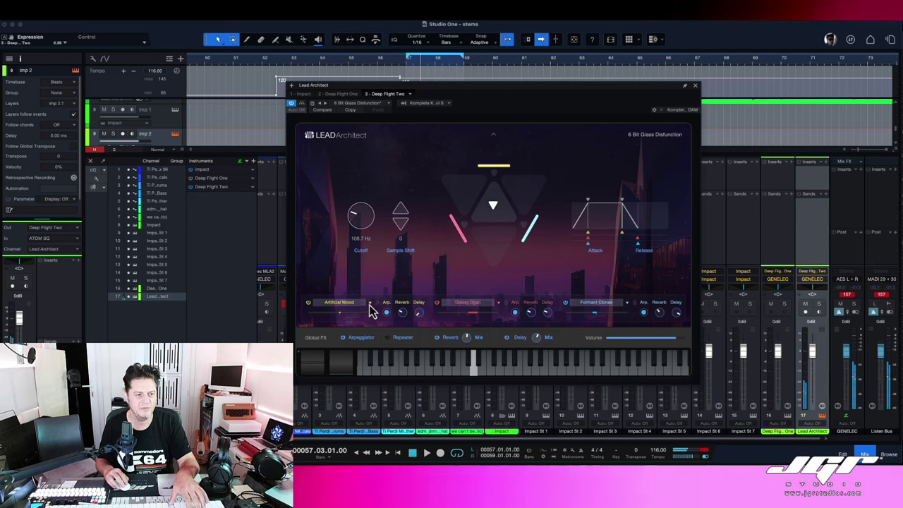
Replace the Artificial Wood layer's sound with Vinyl Breath from the Noises sustaining folder
{"action": "left_click", "coordinate": [369, 303]}
{"action": "left_click", "coordinate": [377, 322]}
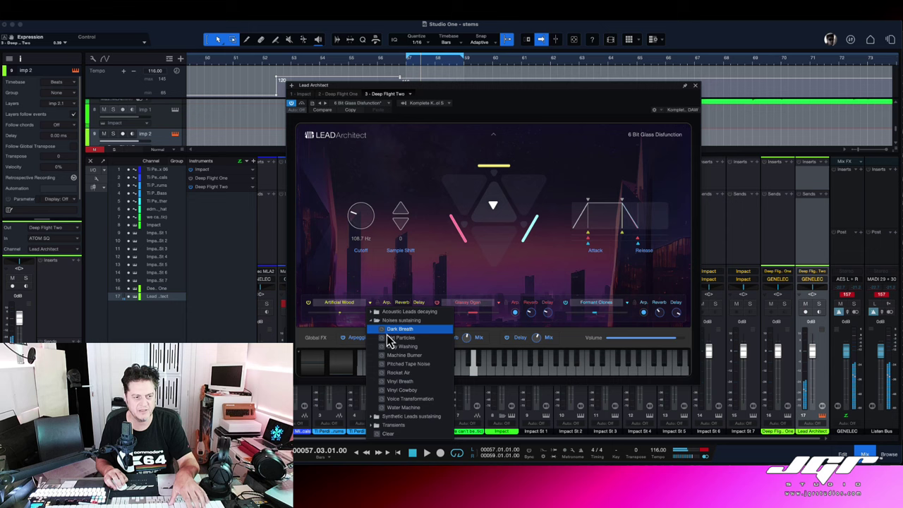
{"action": "left_click", "coordinate": [390, 363]}
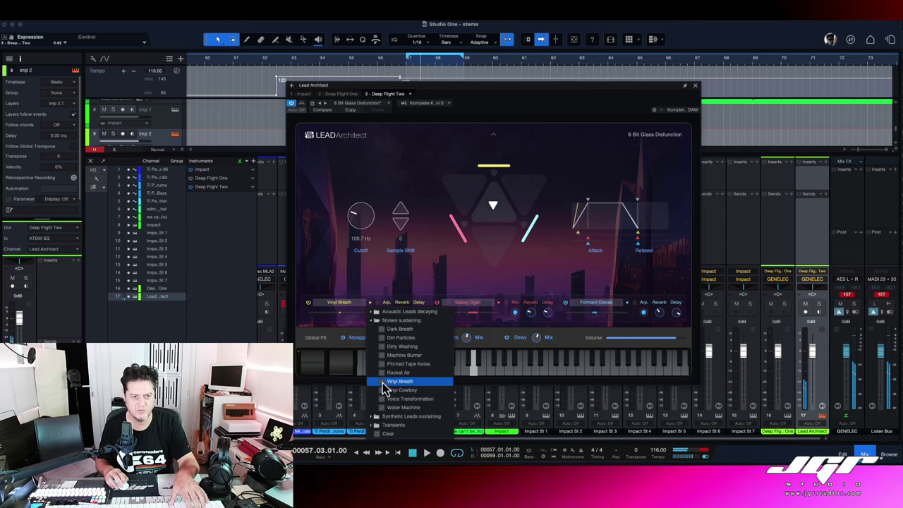
{"action": "left_click", "coordinate": [309, 145]}
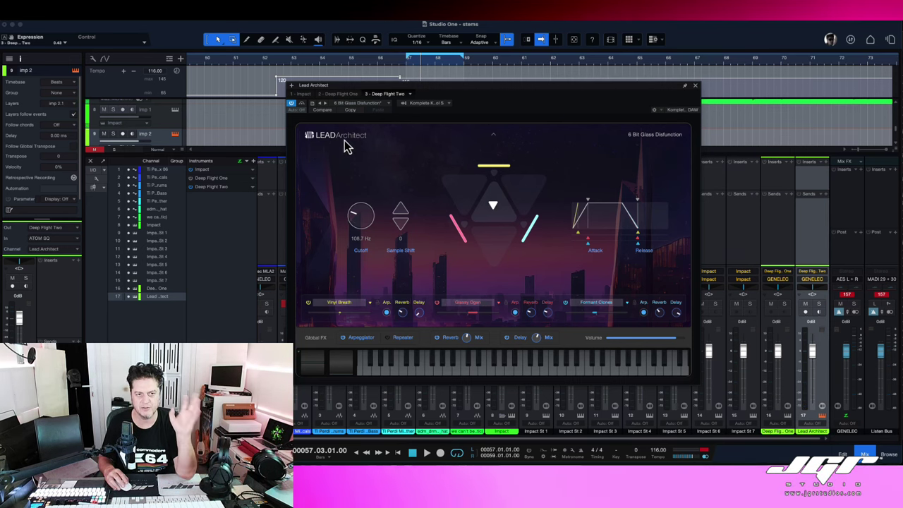
Load Lead Architect's Air Running preset from the Arpeggio folder and close the instrument window
{"action": "left_click", "coordinate": [389, 104]}
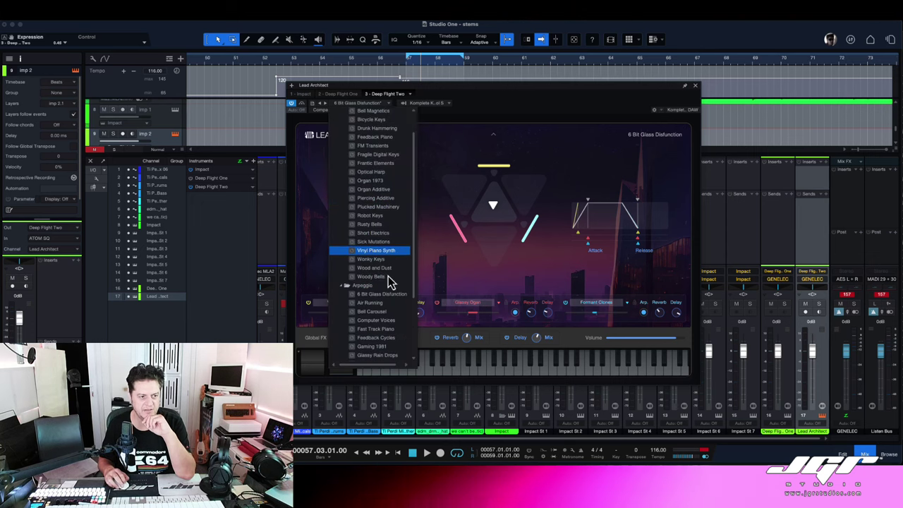
{"action": "scroll", "coordinate": [390, 289], "scroll_direction": "down", "scroll_amount": 2}
{"action": "left_click", "coordinate": [387, 302]}
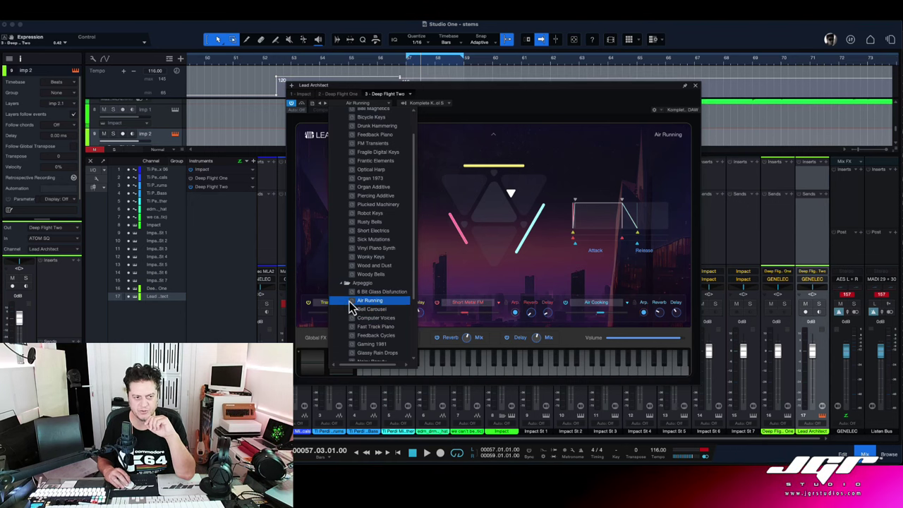
{"action": "left_click", "coordinate": [526, 111]}
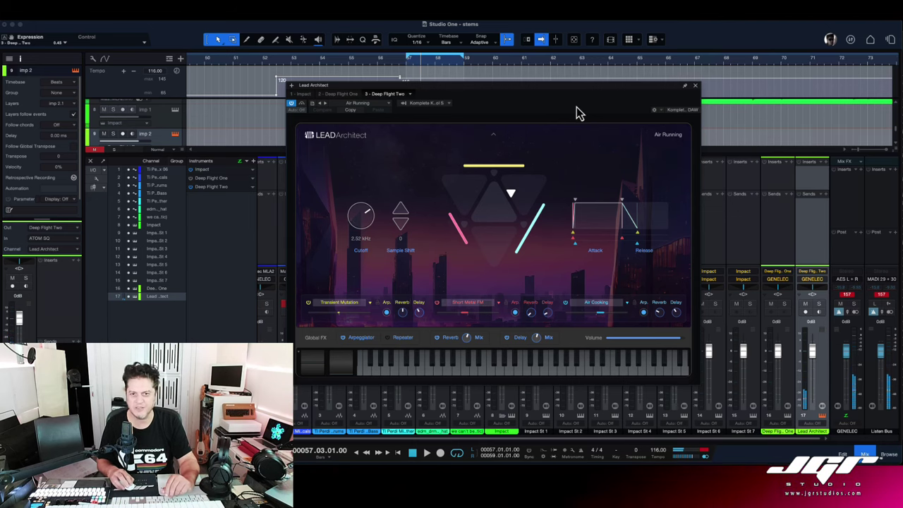
{"action": "left_click", "coordinate": [696, 88]}
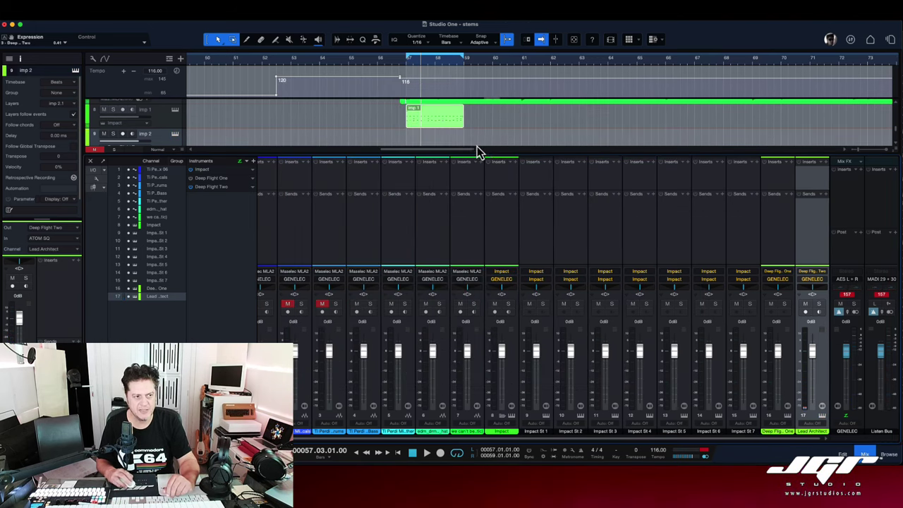
Search the instruments for "cv", add CV Instrument to the song, and close its window
{"action": "left_click", "coordinate": [253, 164]}
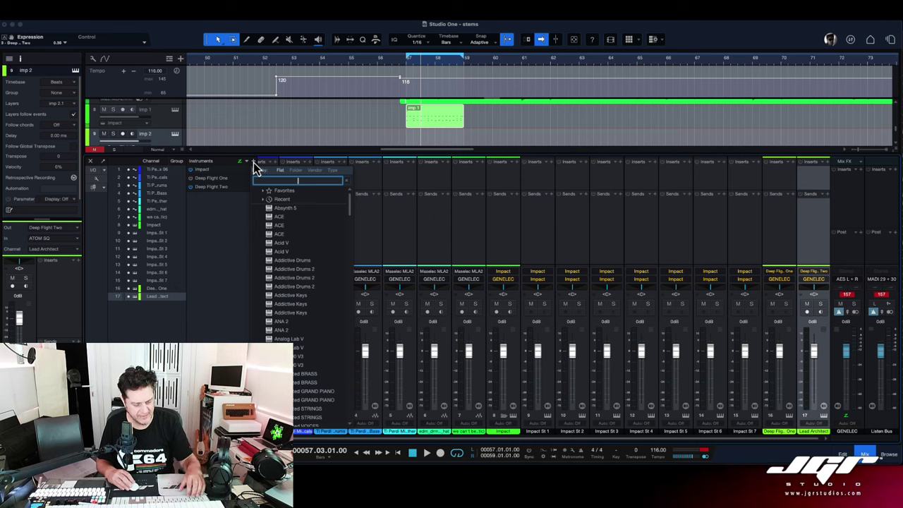
{"action": "type", "text": "cv"}
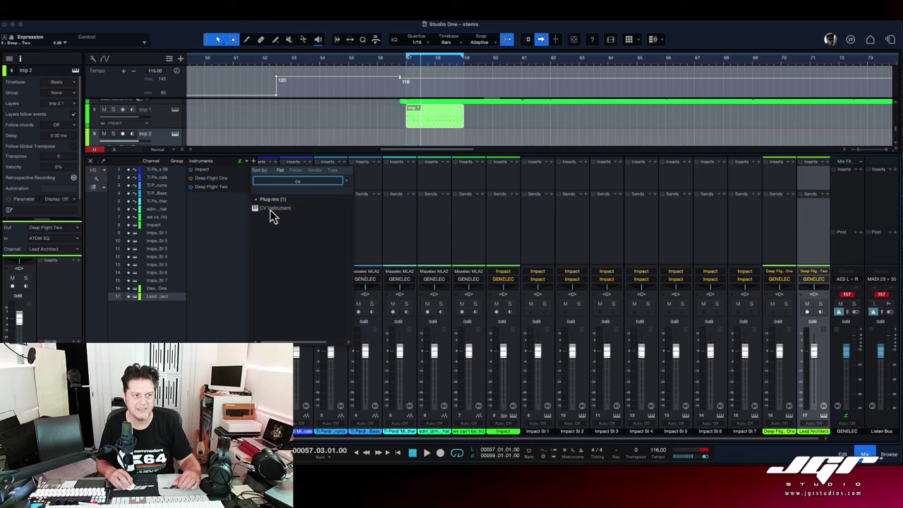
{"action": "left_click", "coordinate": [272, 210]}
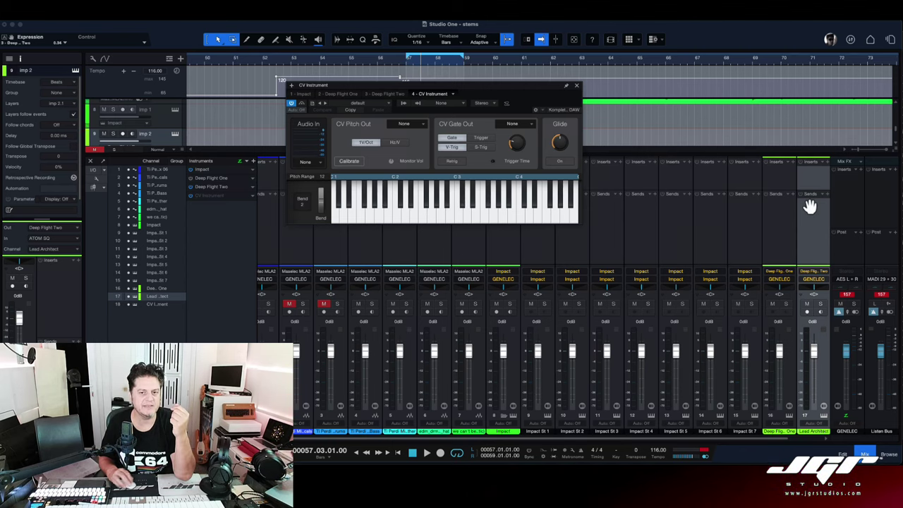
{"action": "left_click", "coordinate": [576, 86]}
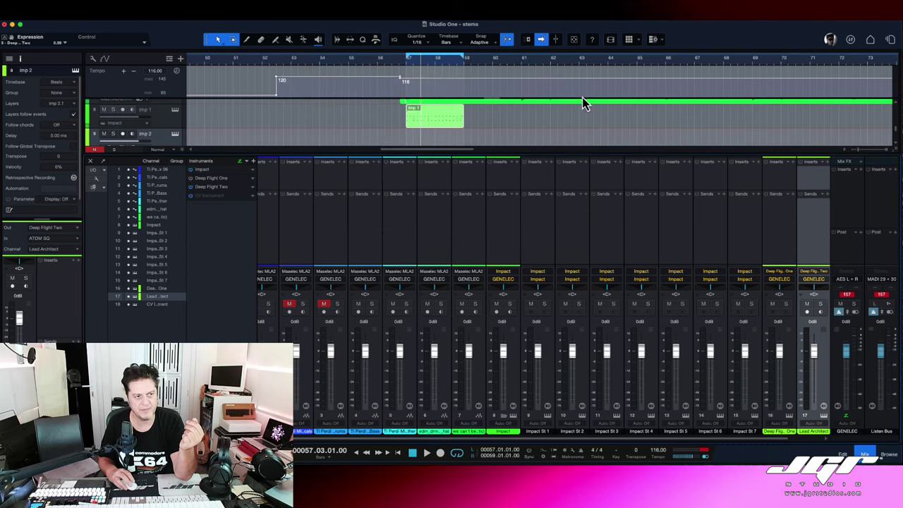
Add the Presence instrument, view its program editor, and return to the player before closing the window
{"action": "left_click", "coordinate": [255, 162]}
{"action": "type", "text": "p"}
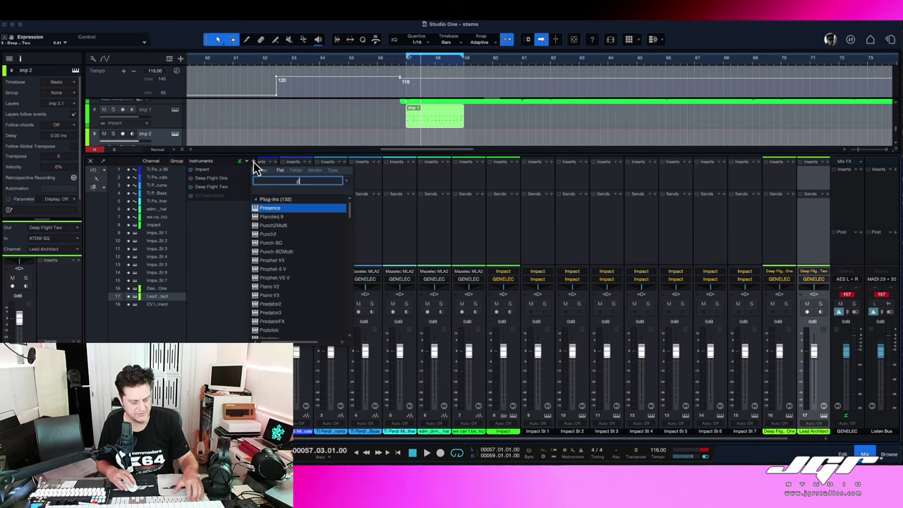
{"action": "type", "text": "rese"}
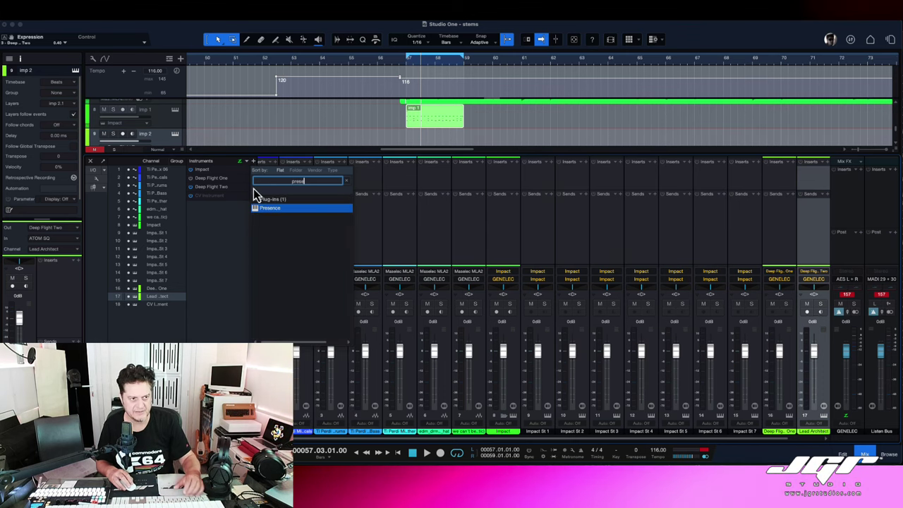
{"action": "double_click", "coordinate": [272, 209]}
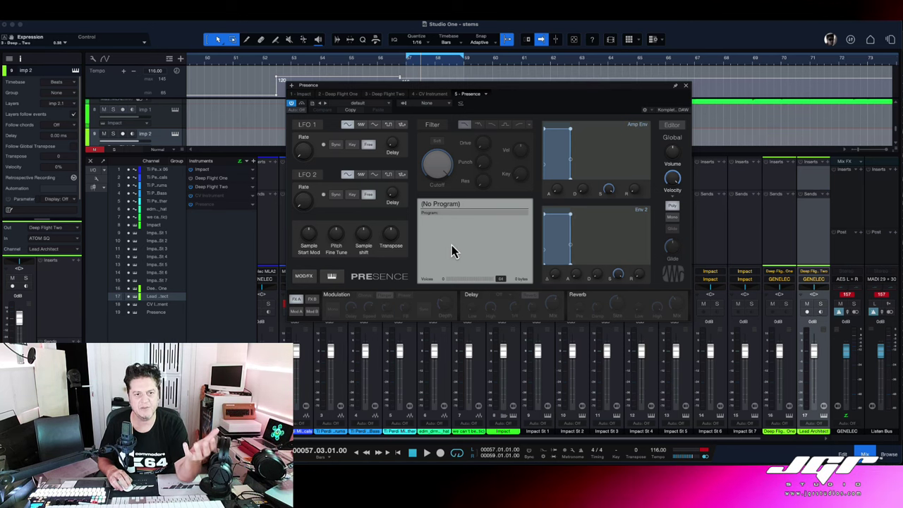
{"action": "left_click", "coordinate": [670, 127]}
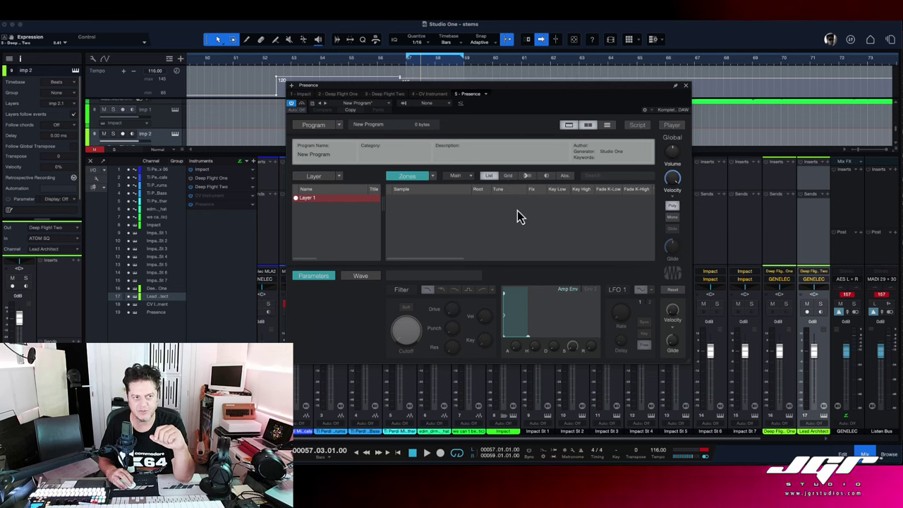
{"action": "left_click", "coordinate": [673, 126]}
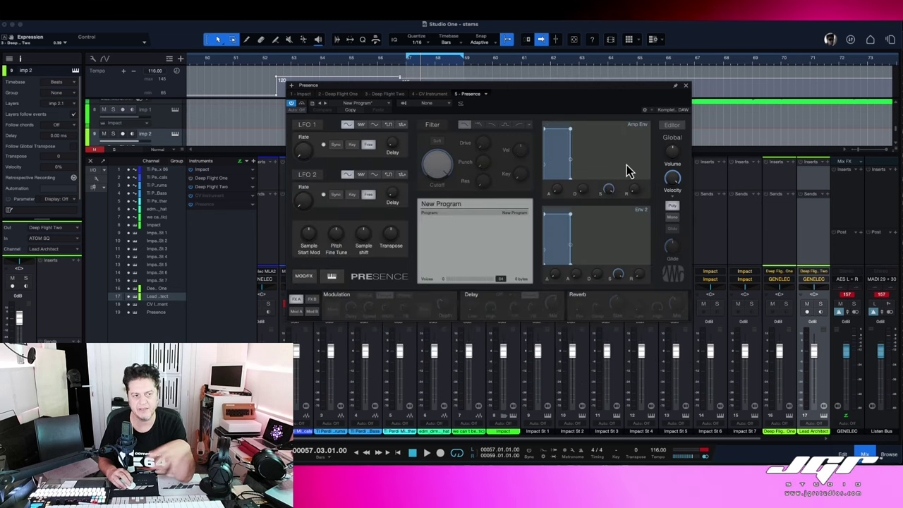
{"action": "left_click", "coordinate": [685, 85]}
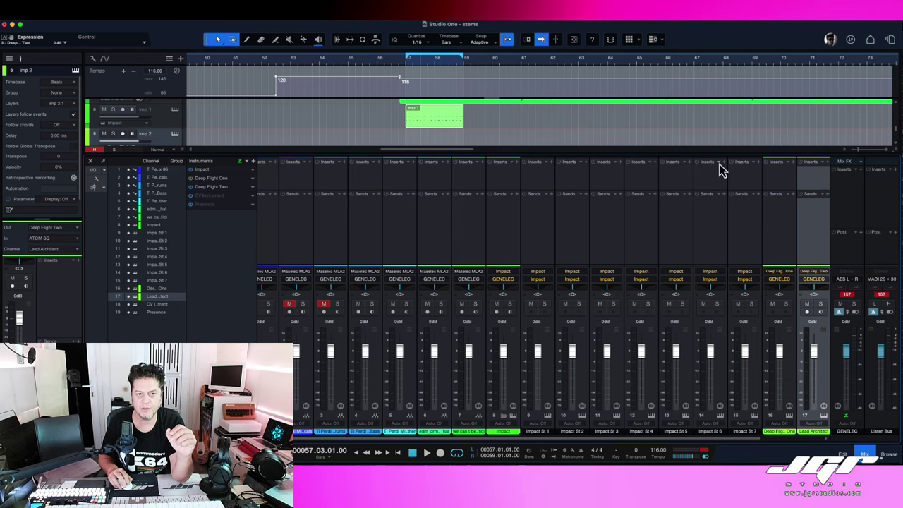
Insert FabFilter Pro-R 2 on the Impact St 6 channel
{"action": "left_click", "coordinate": [720, 163]}
{"action": "left_click", "coordinate": [724, 162]}
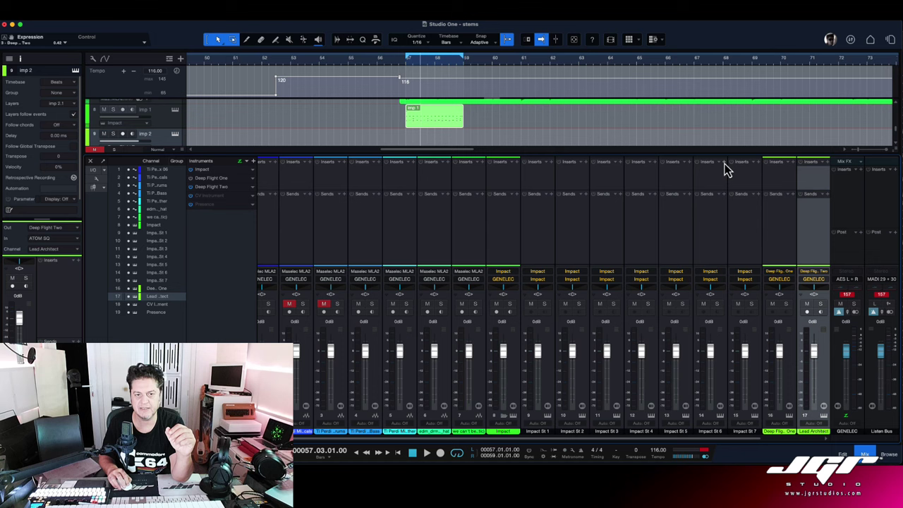
{"action": "left_click", "coordinate": [727, 168]}
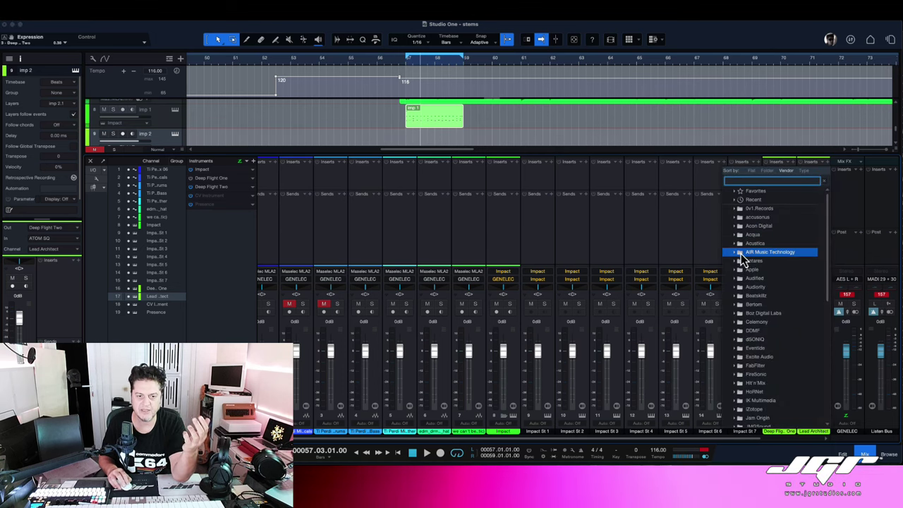
{"action": "scroll", "coordinate": [742, 241], "scroll_direction": "down", "scroll_amount": 1}
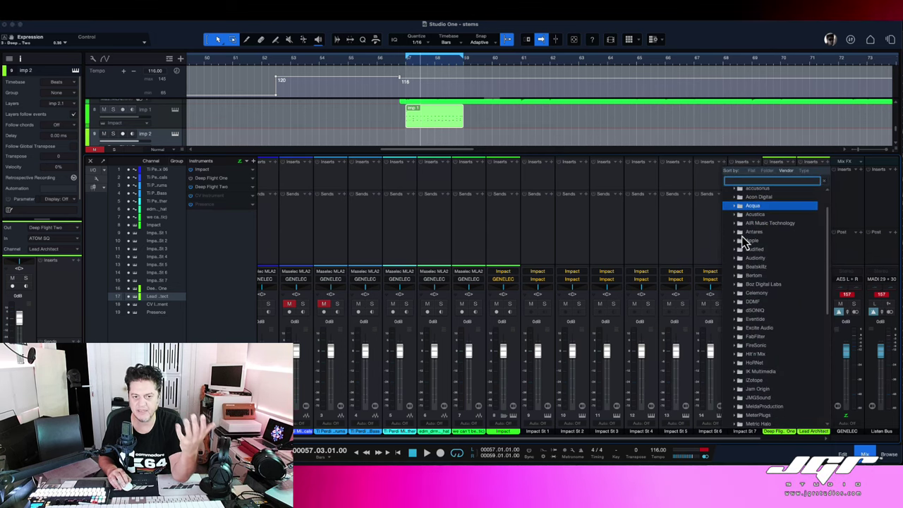
{"action": "scroll", "coordinate": [743, 239], "scroll_direction": "down", "scroll_amount": 1}
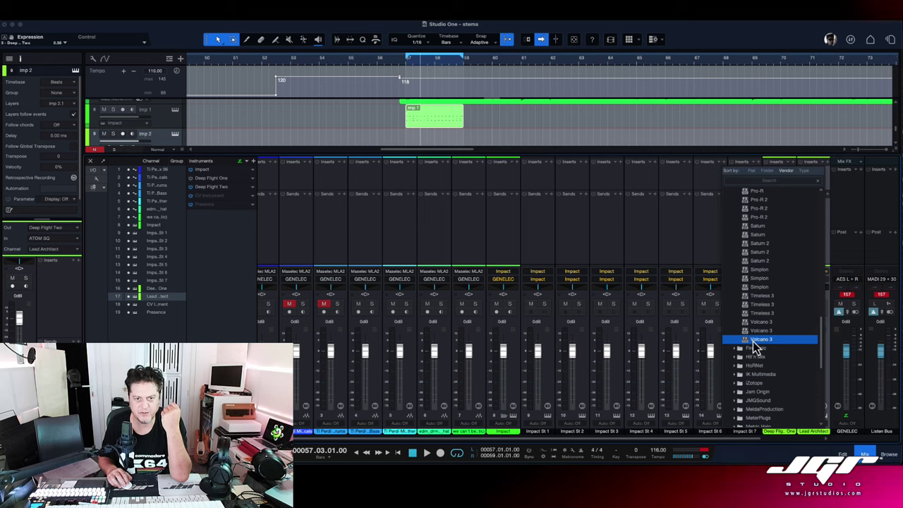
{"action": "key", "text": "Escape"}
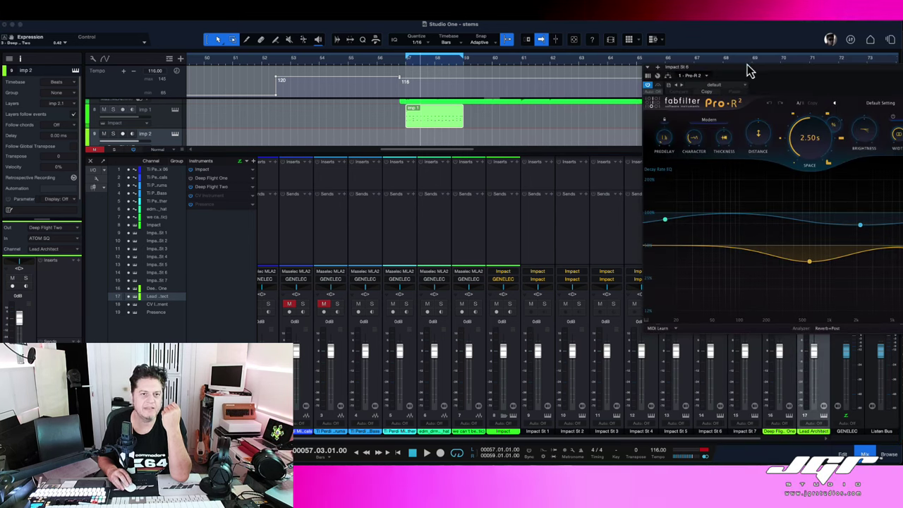
Close the Pro-R 2 window, insert Pro EQ on the Impact channel, and switch its automatic gain on and off
{"action": "left_click_drag", "start_coordinate": [748, 76], "coordinate": [558, 106]}
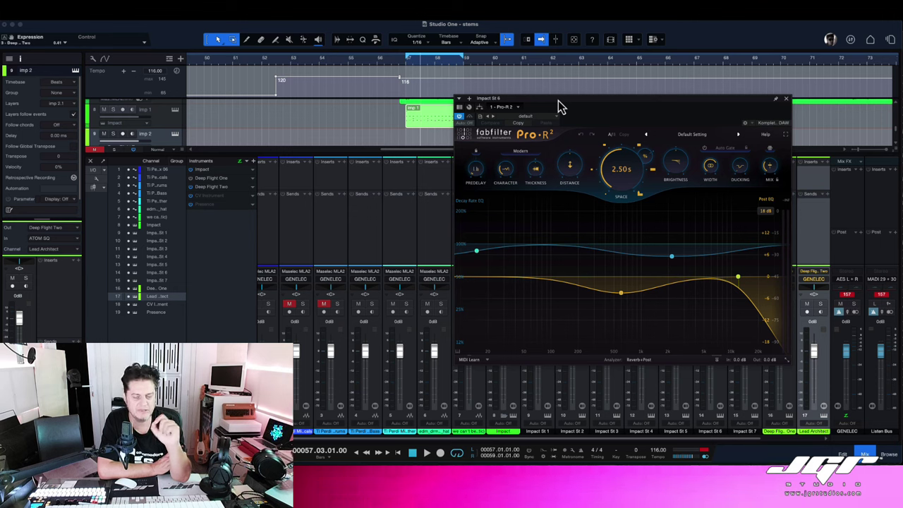
{"action": "left_click", "coordinate": [786, 99]}
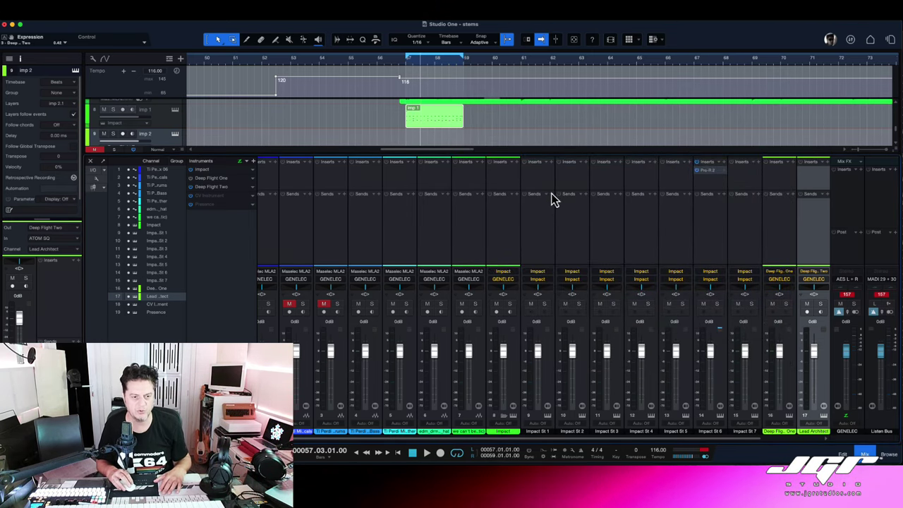
{"action": "left_click", "coordinate": [516, 163]}
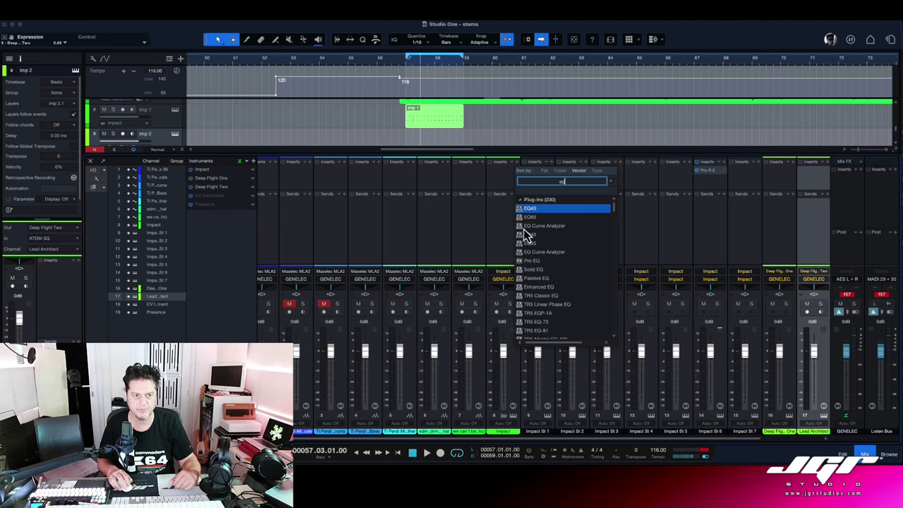
{"action": "double_click", "coordinate": [541, 261]}
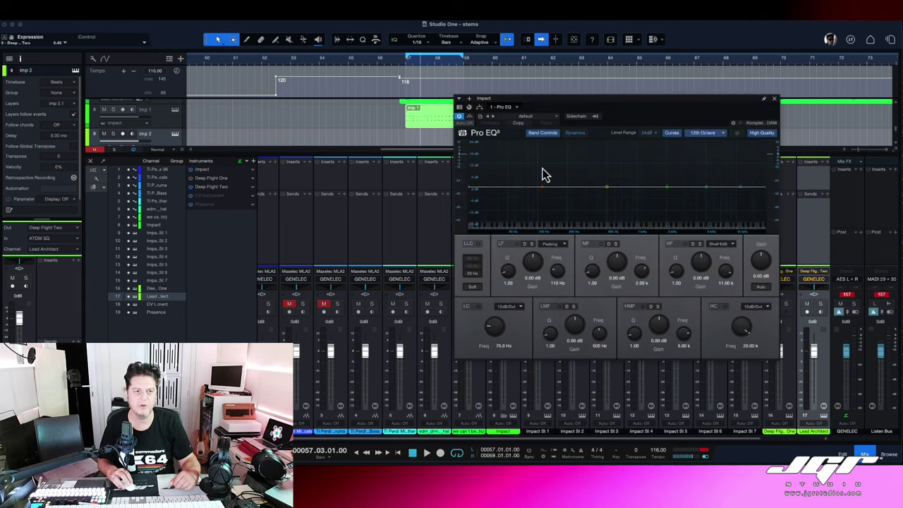
{"action": "left_click", "coordinate": [759, 288]}
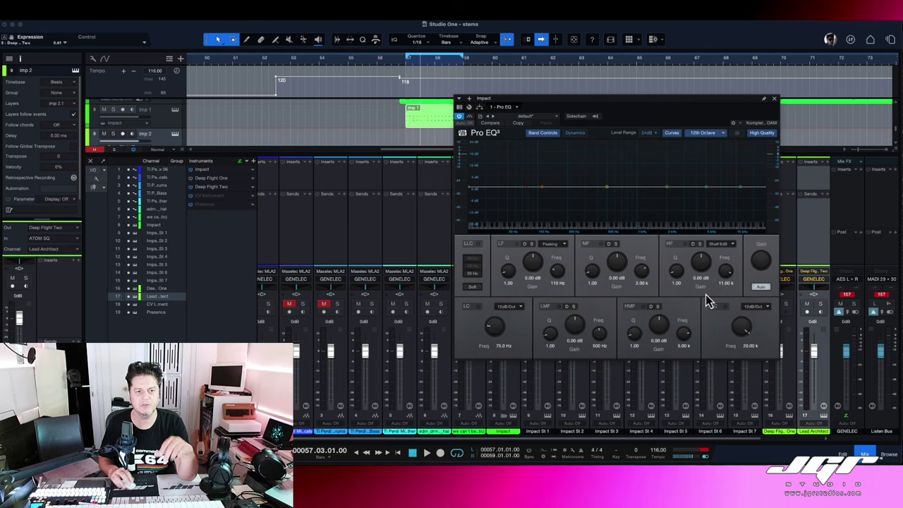
{"action": "left_click", "coordinate": [766, 288]}
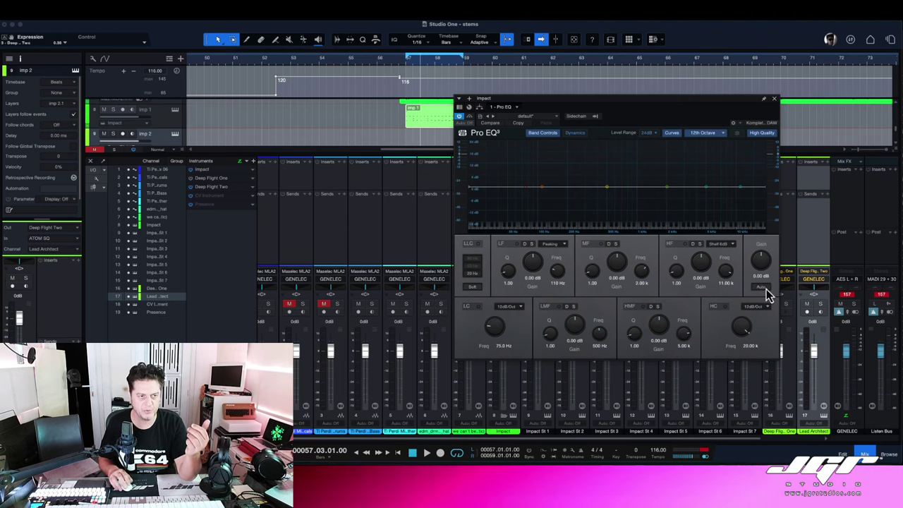
Insert Compressor on the Ti Perdi Mix 06 - Other channel and disable its automatic makeup gain
{"action": "left_click", "coordinate": [415, 167]}
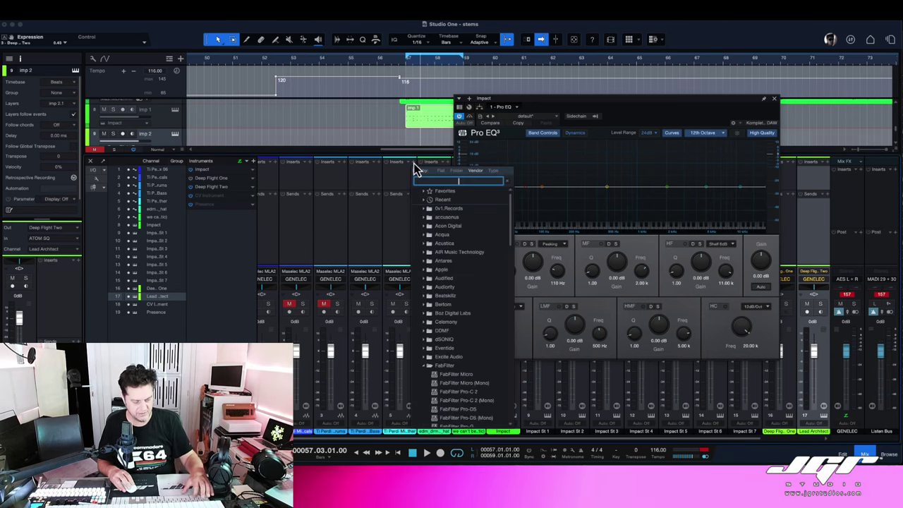
{"action": "type", "text": "co"}
{"action": "key", "text": "Return"}
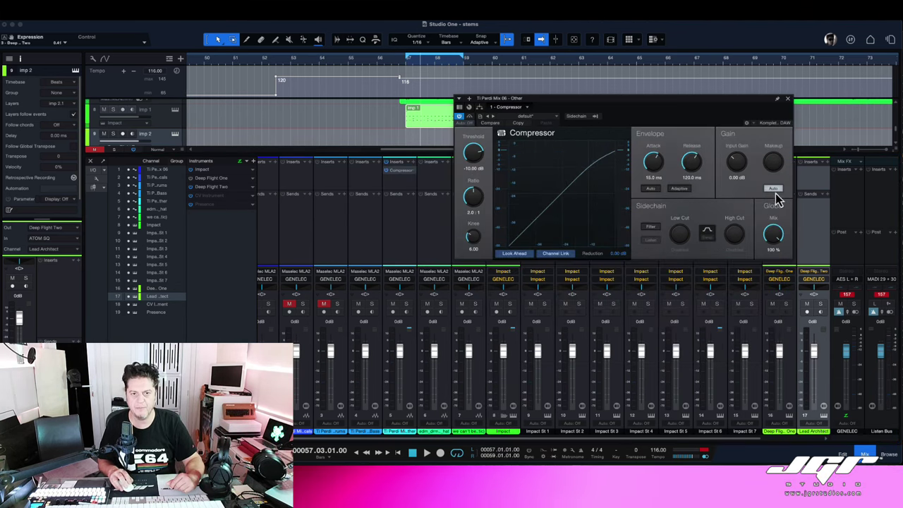
{"action": "left_click", "coordinate": [774, 190]}
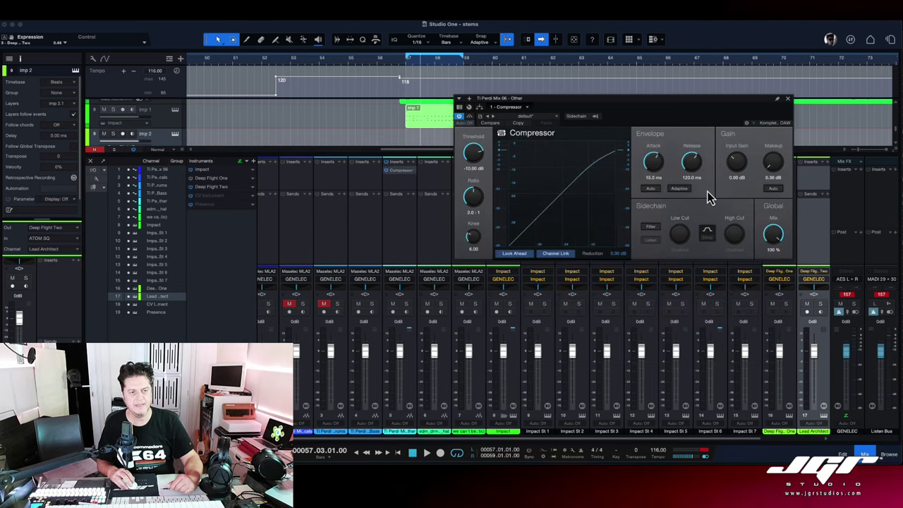
Add Channel Strip and Bitcrusher below the Compressor on the same channel and close the plug-in window
{"action": "left_click", "coordinate": [416, 169]}
{"action": "type", "text": "ch"}
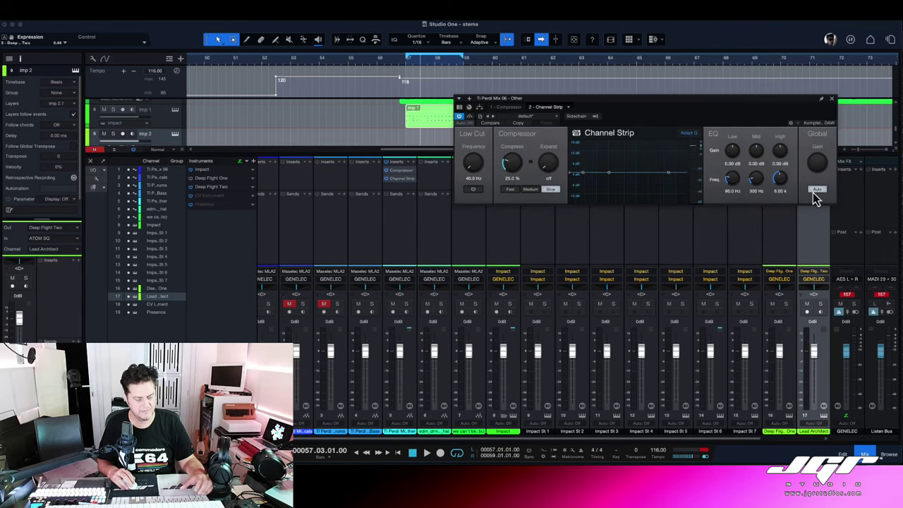
{"action": "left_click", "coordinate": [416, 185]}
{"action": "type", "text": "bit"}
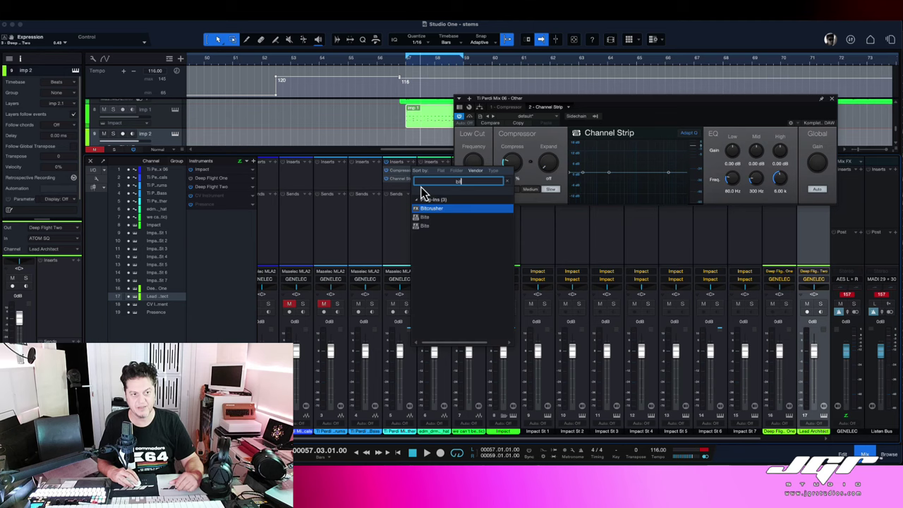
{"action": "double_click", "coordinate": [433, 209]}
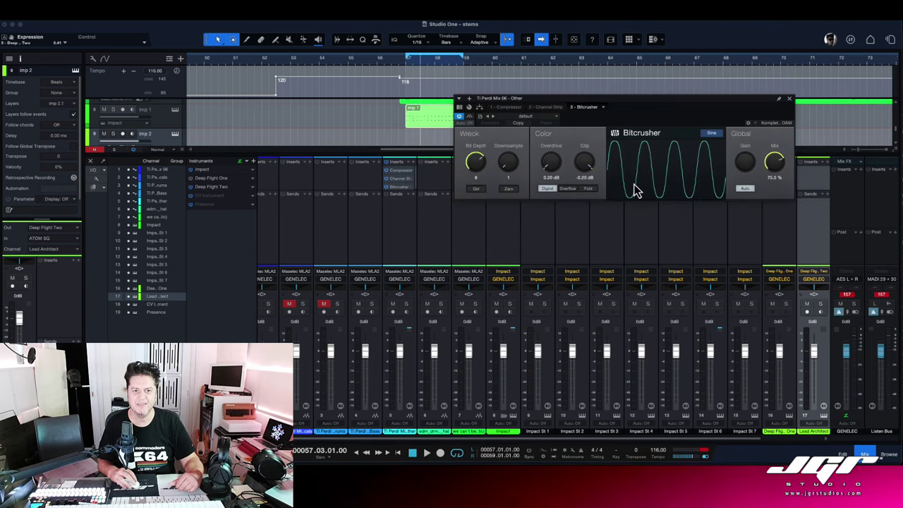
{"action": "left_click_drag", "start_coordinate": [637, 107], "coordinate": [497, 202]}
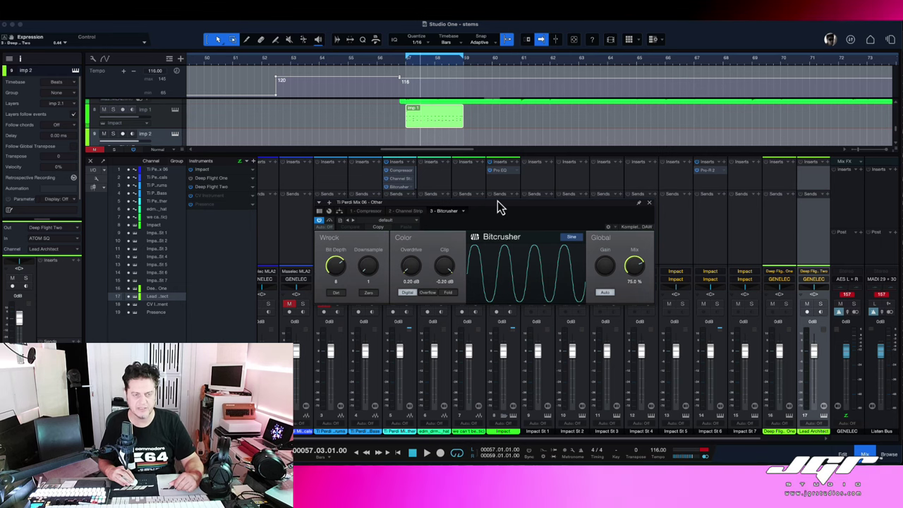
{"action": "left_click", "coordinate": [649, 203]}
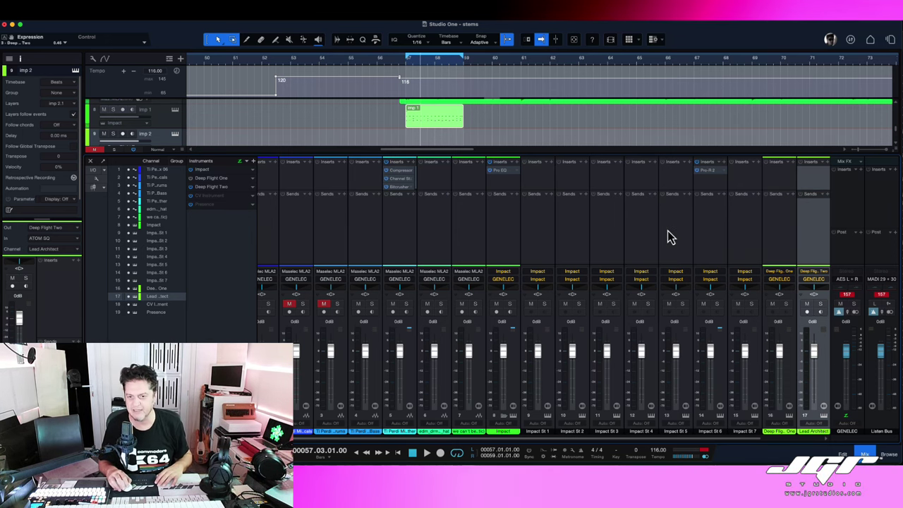
Browse the Flute 1 pad's options in Impact, recolour the pad orange, and close the instrument window
{"action": "double_click", "coordinate": [209, 172]}
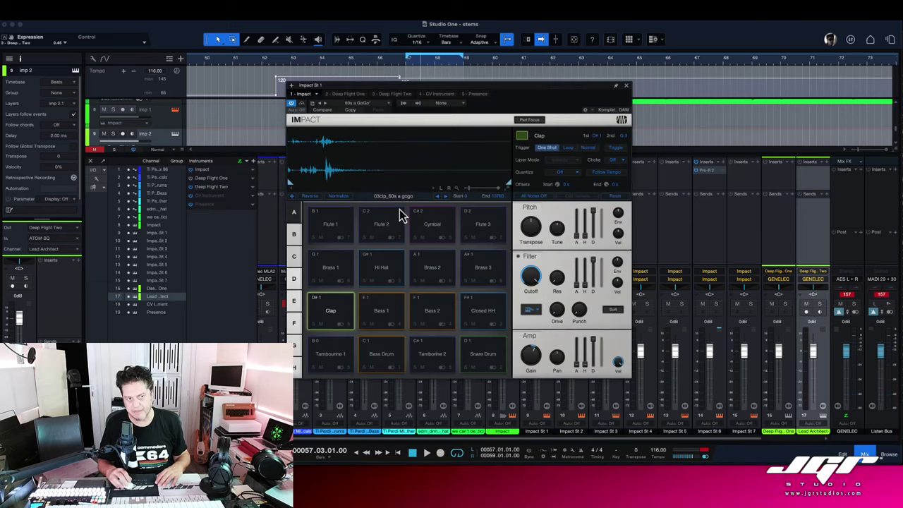
{"action": "right_click", "coordinate": [340, 235]}
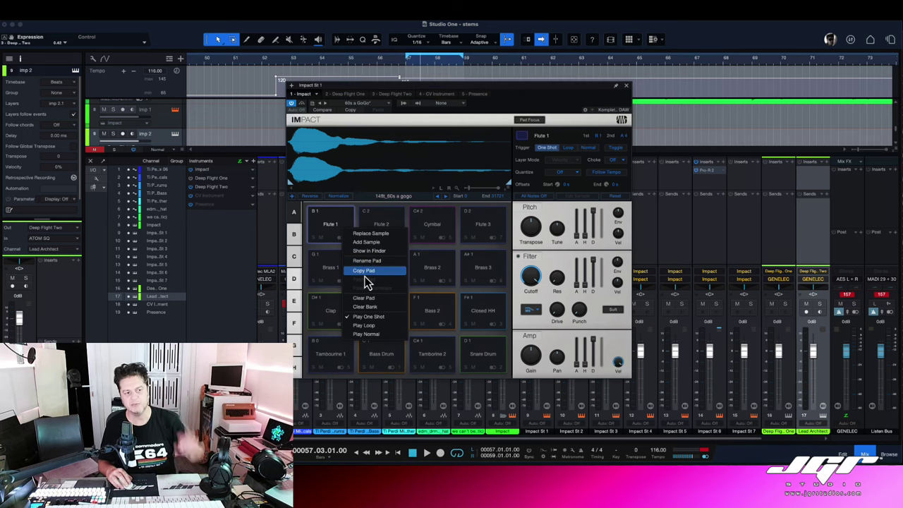
{"action": "left_click", "coordinate": [323, 227]}
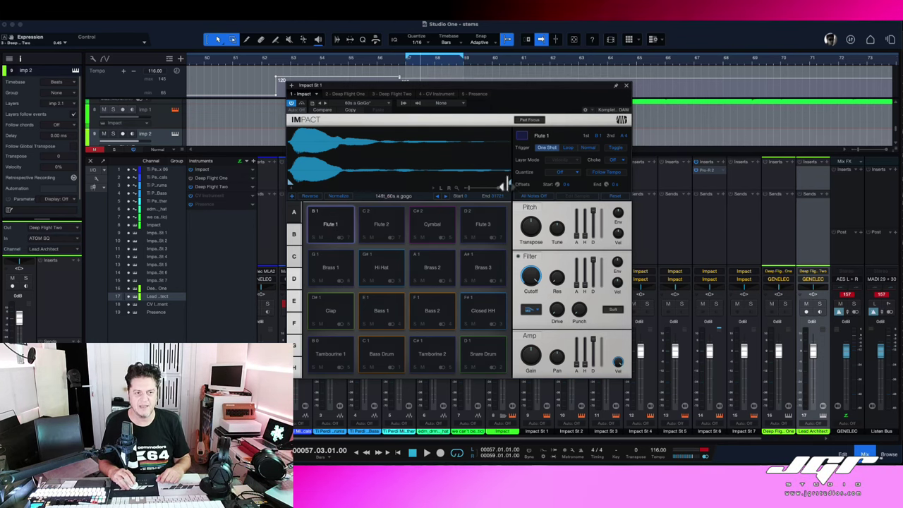
{"action": "mouse_move", "coordinate": [505, 185]}
{"action": "left_mouse_down"}
{"action": "mouse_move", "coordinate": [442, 185]}
{"action": "mouse_move", "coordinate": [501, 183]}
{"action": "left_mouse_up"}
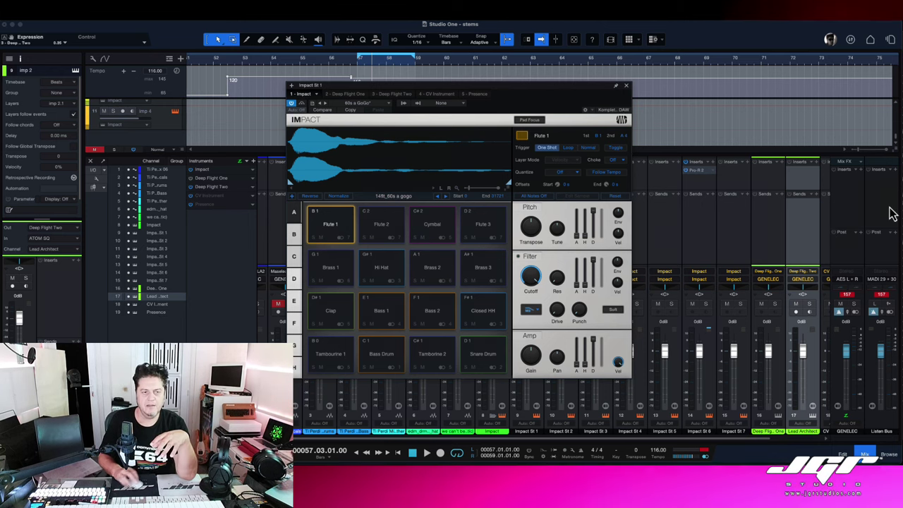
{"action": "left_click", "coordinate": [625, 86]}
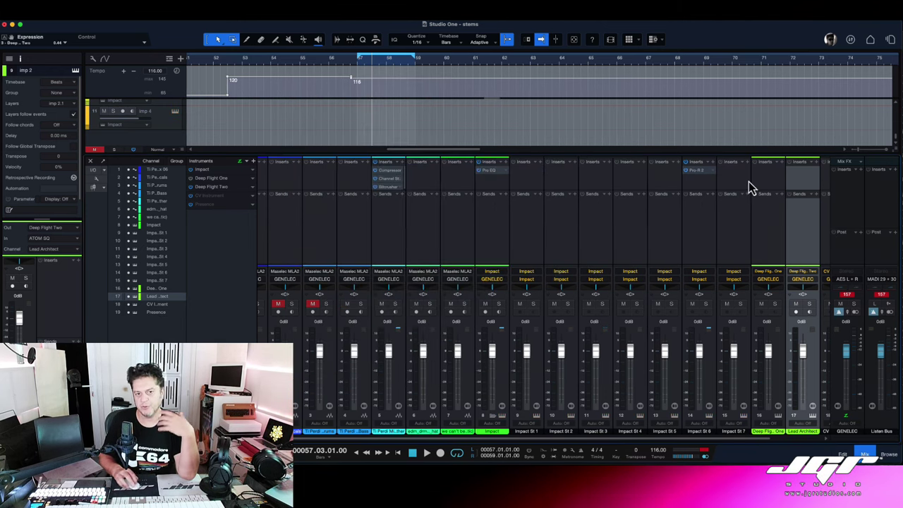
Hide the mixer, enable Event FX for the "we can't be friends" audio event, and browse its audio operations
{"action": "left_click", "coordinate": [866, 456]}
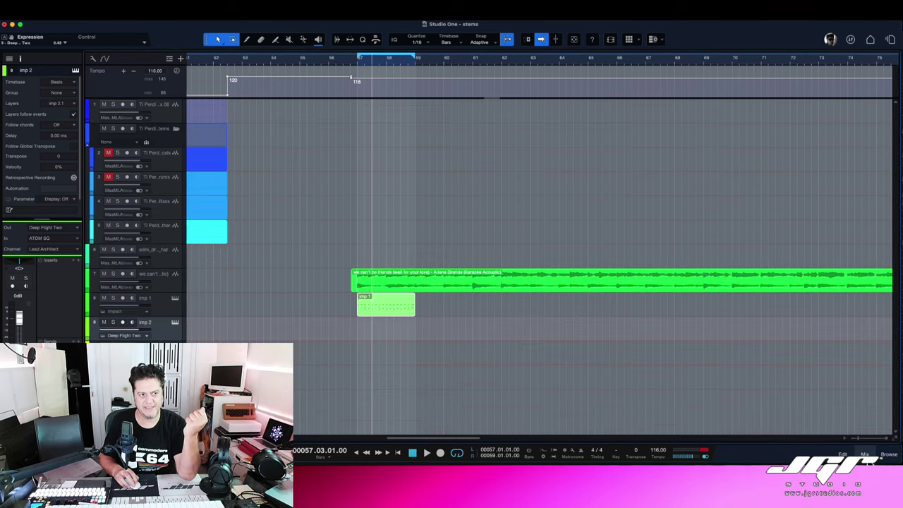
{"action": "left_click", "coordinate": [499, 288]}
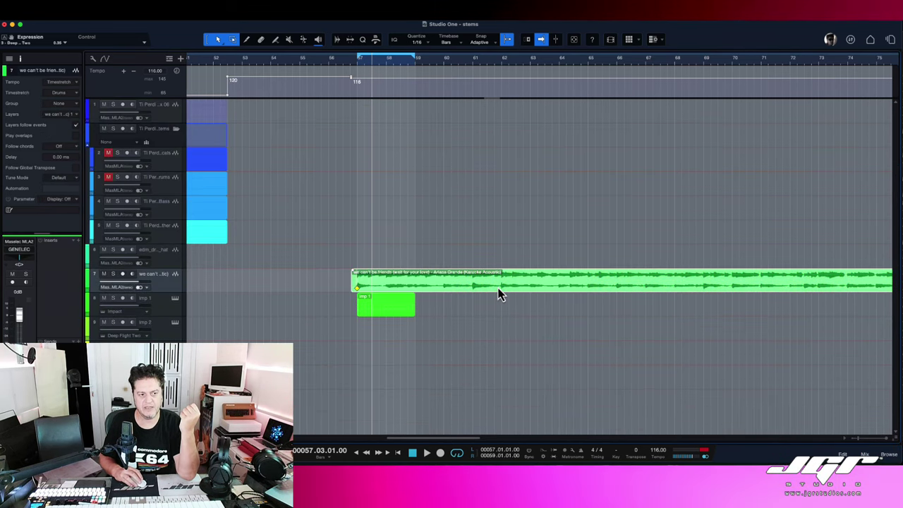
{"action": "right_click", "coordinate": [472, 288]}
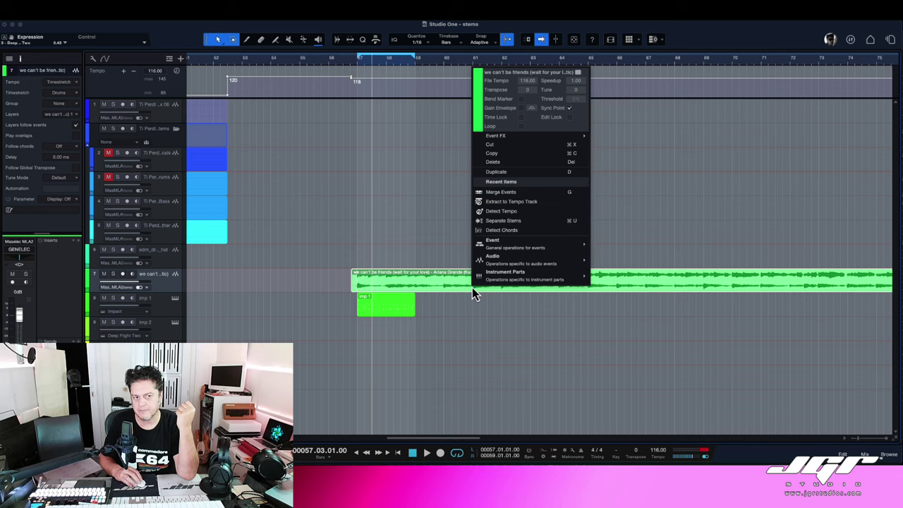
{"action": "left_click", "coordinate": [457, 296]}
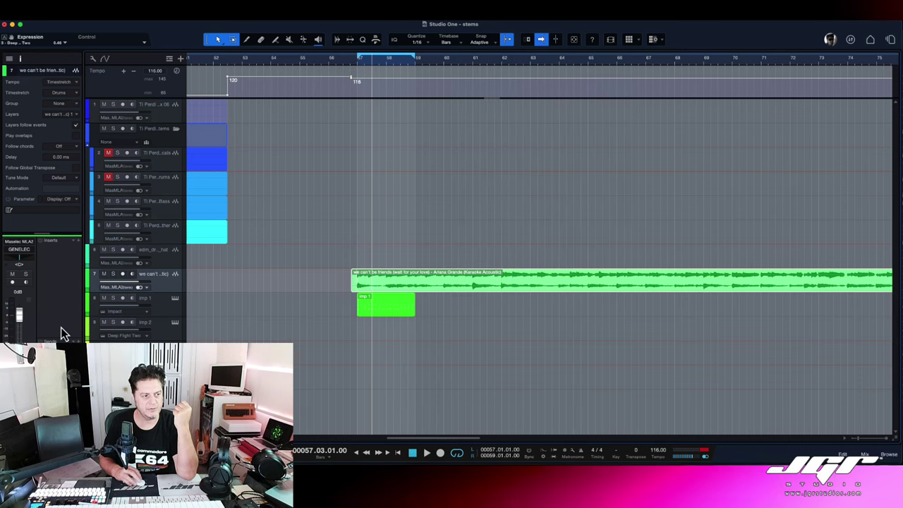
{"action": "scroll", "coordinate": [60, 191], "scroll_direction": "down", "scroll_amount": 5}
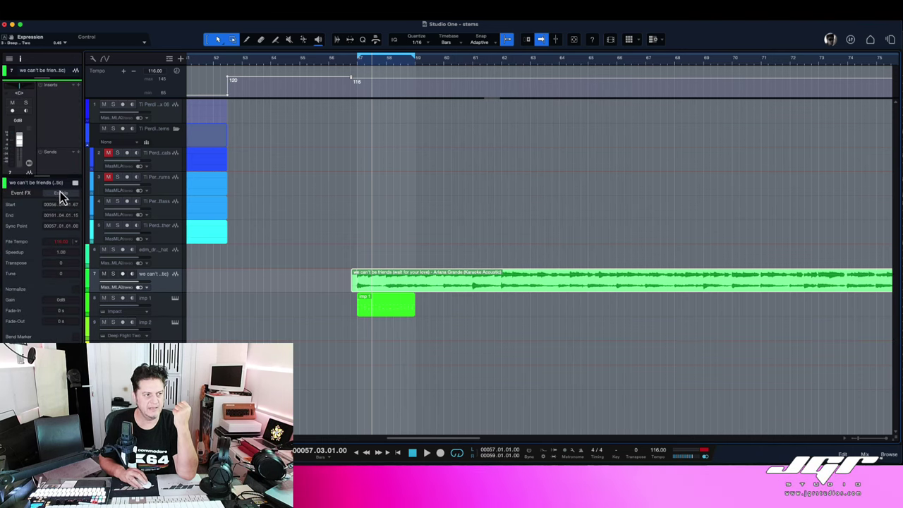
{"action": "left_click", "coordinate": [73, 193]}
{"action": "right_click", "coordinate": [471, 282]}
{"action": "mouse_move", "coordinate": [537, 262]}
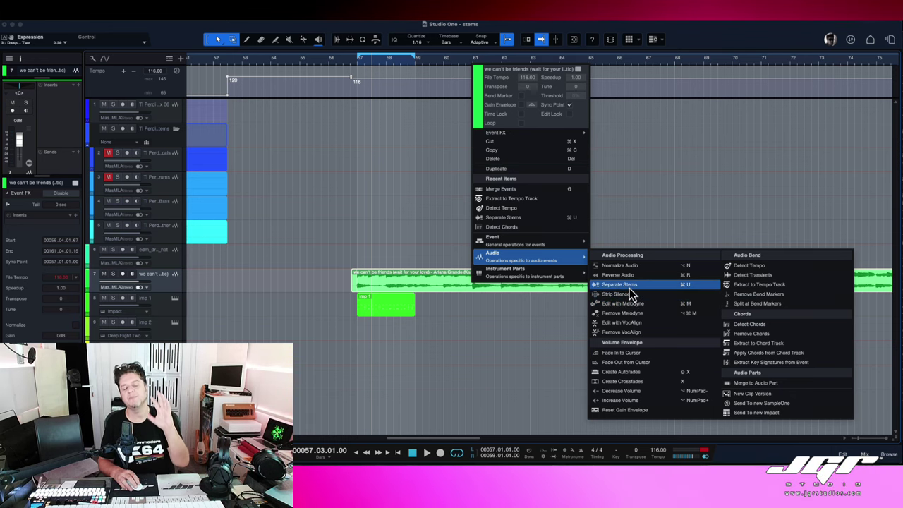
{"action": "left_click", "coordinate": [641, 233]}
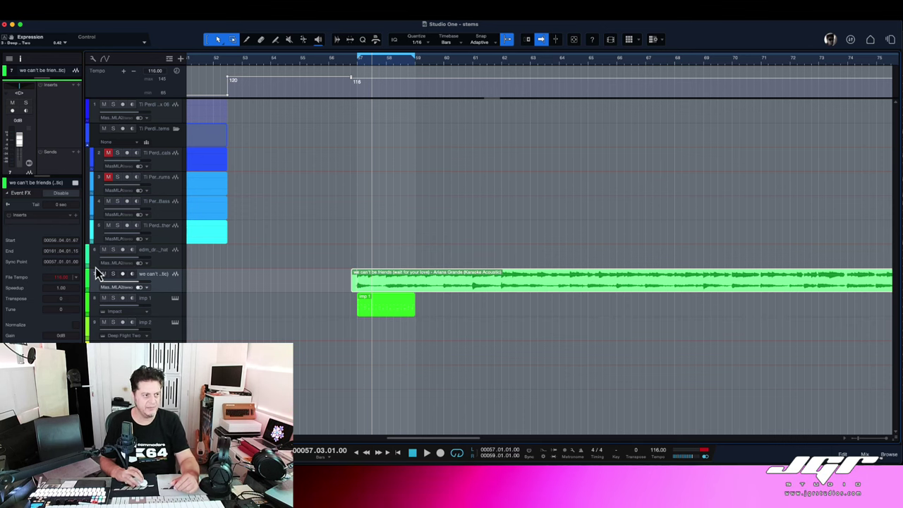
Open the "we can't be friends" event in the RX 11 Spectral Editor event editor, view its spectrogram, and close the window
{"action": "right_click", "coordinate": [417, 280]}
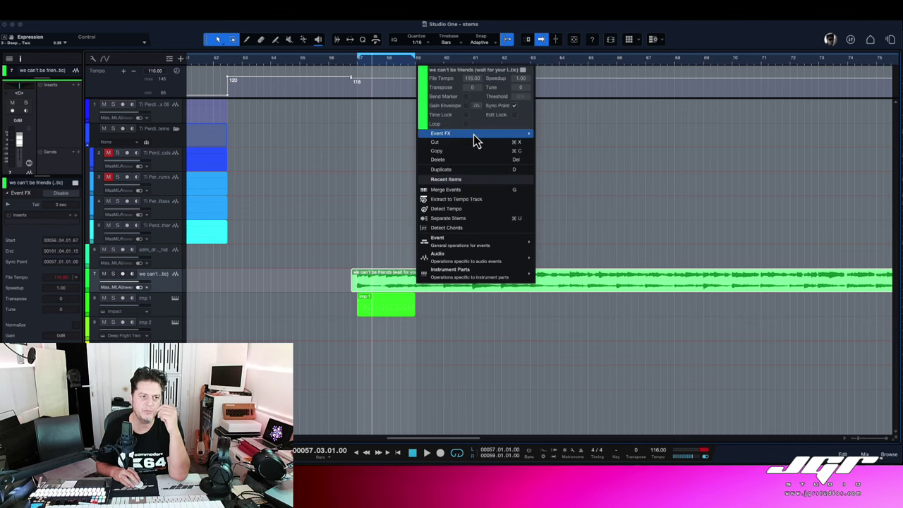
{"action": "mouse_move", "coordinate": [474, 136]}
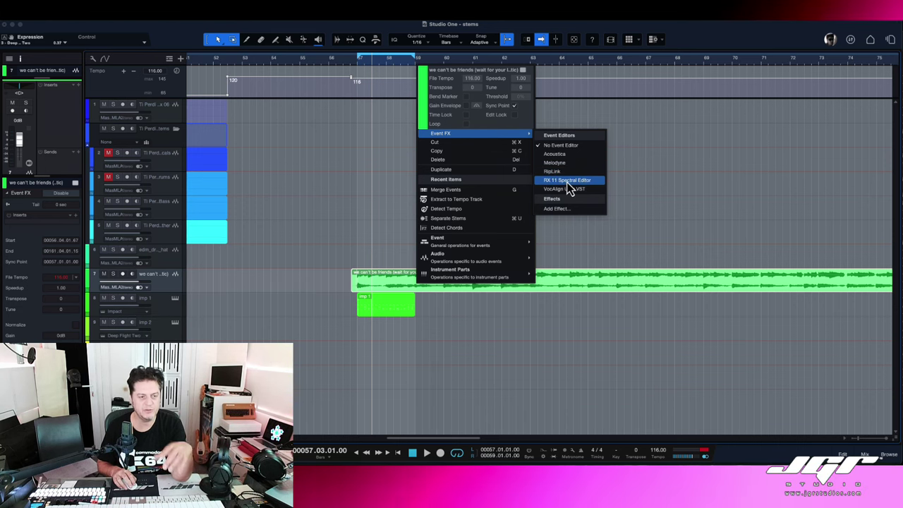
{"action": "left_click", "coordinate": [568, 181]}
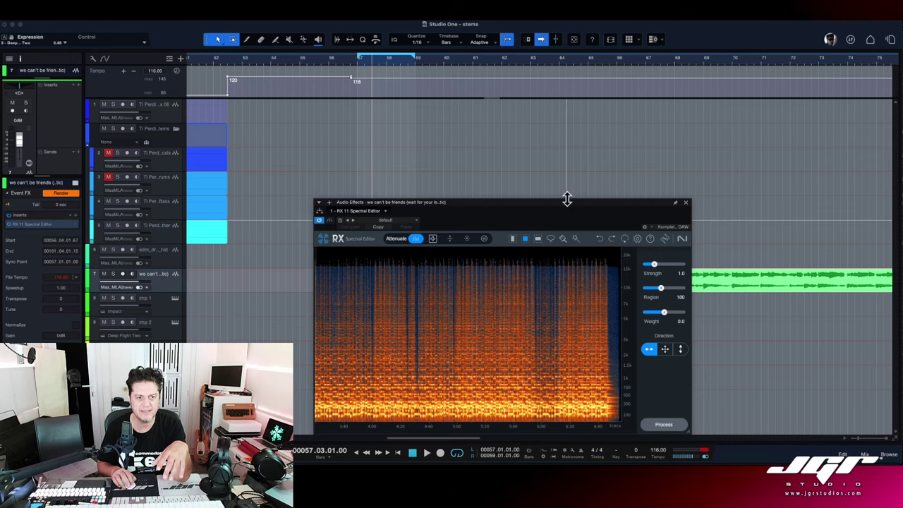
{"action": "left_click_drag", "start_coordinate": [573, 211], "coordinate": [476, 143]}
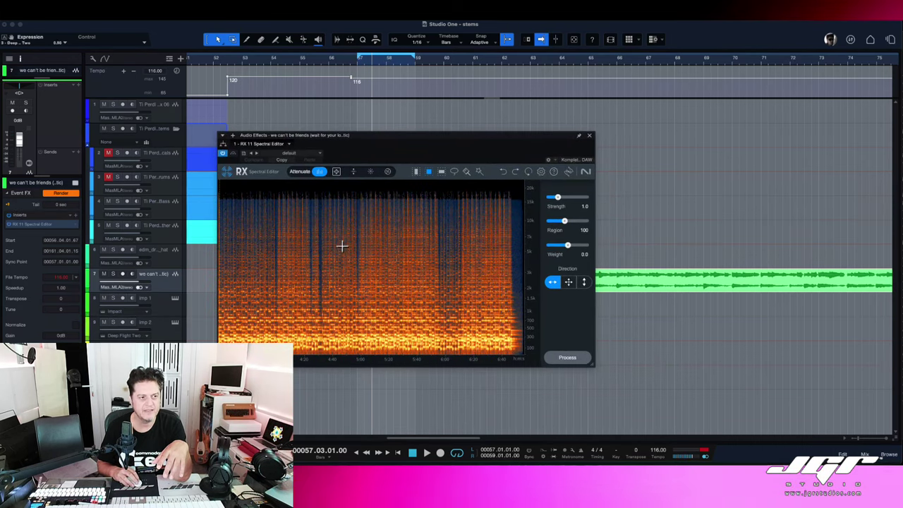
{"action": "left_click_drag", "start_coordinate": [372, 139], "coordinate": [428, 147]}
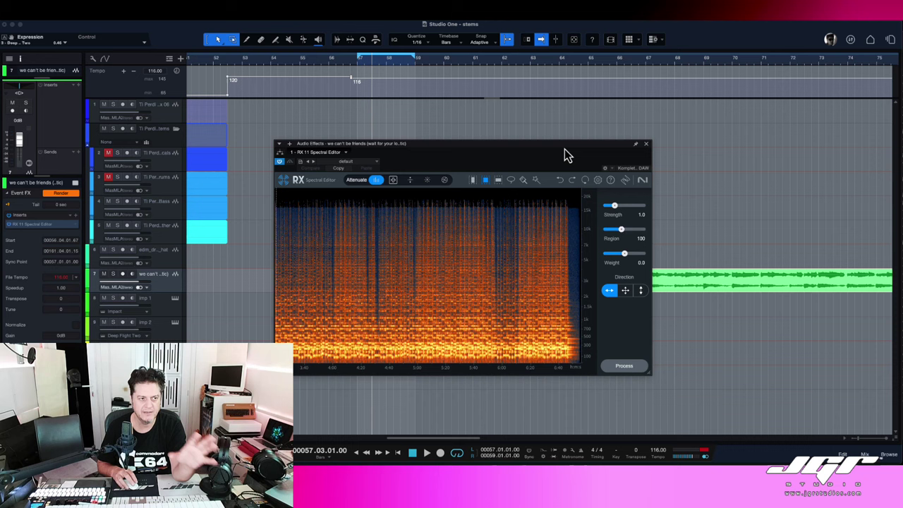
{"action": "left_click", "coordinate": [646, 147]}
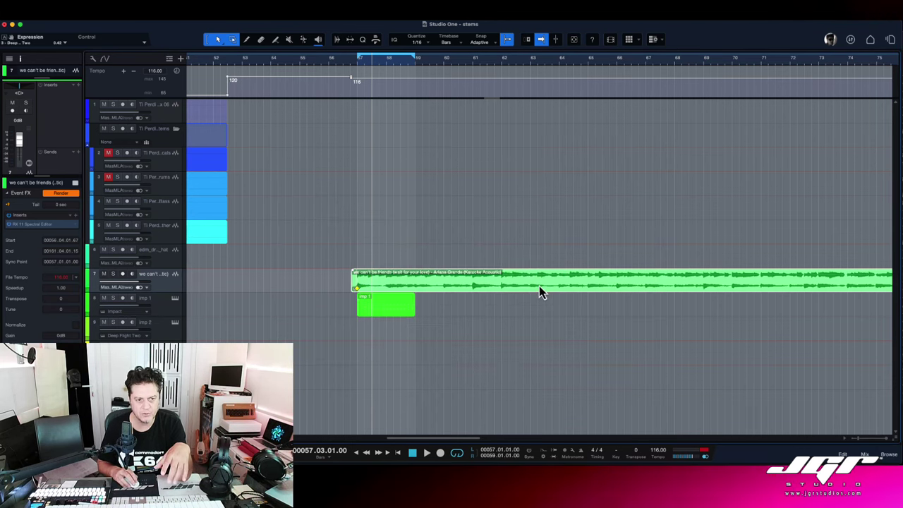
Assign RipLink as the event editor for the "we can't be friends" audio event
{"action": "right_click", "coordinate": [539, 285]}
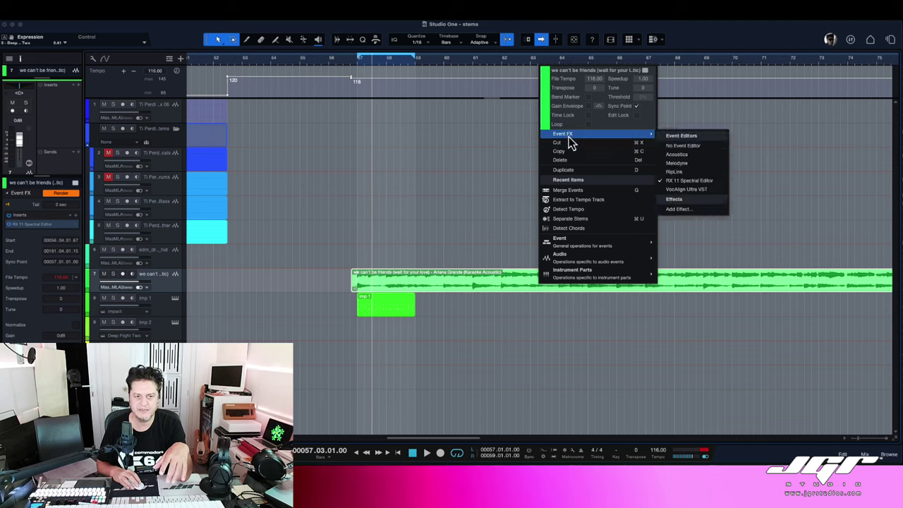
{"action": "mouse_move", "coordinate": [640, 138]}
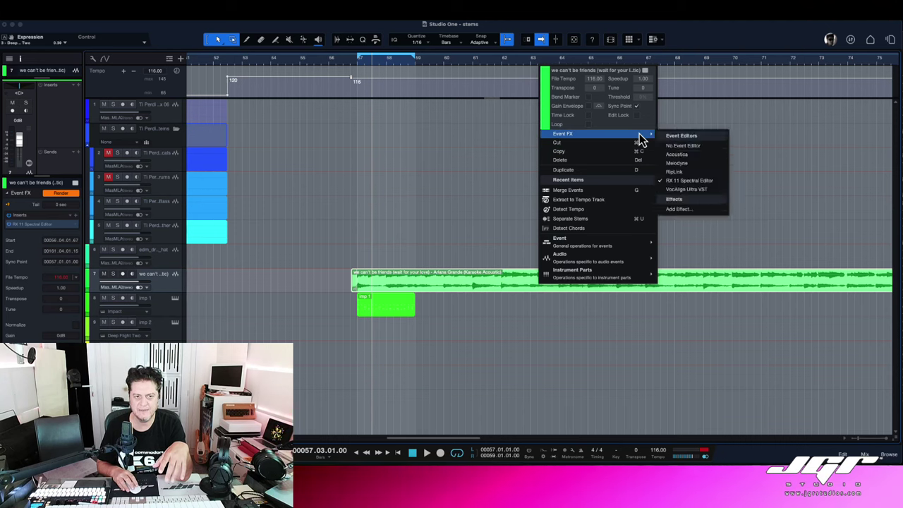
{"action": "left_click", "coordinate": [694, 172]}
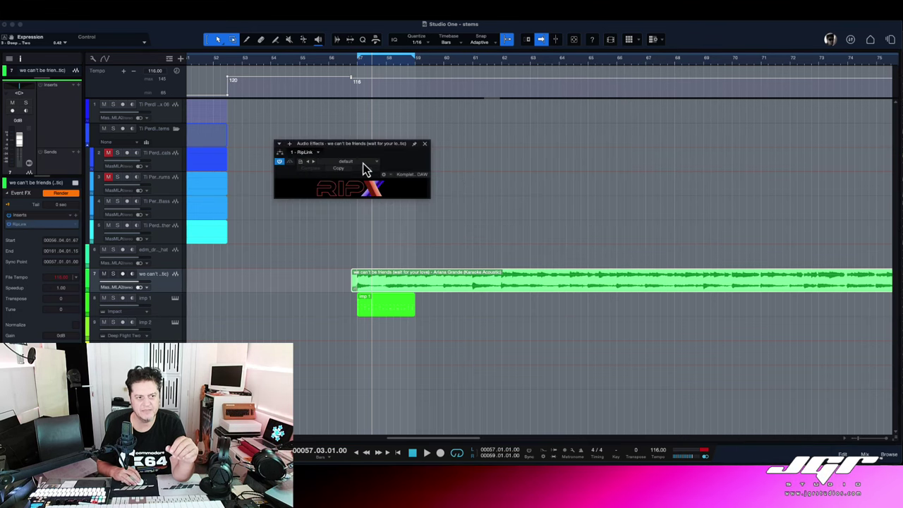
Open RipLink's Ripper Options for the "we can't be friends" audio event and move the options window fully into view
{"action": "left_click", "coordinate": [380, 187]}
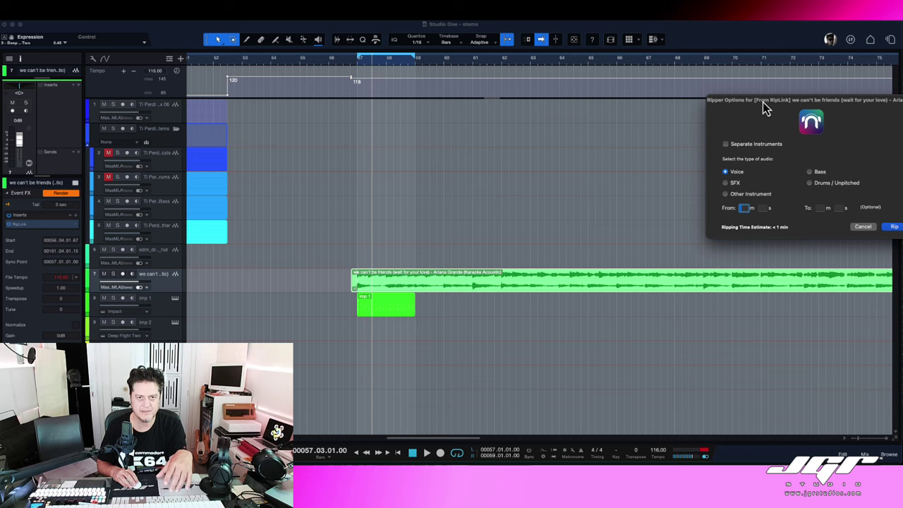
{"action": "left_click_drag", "start_coordinate": [763, 102], "coordinate": [632, 116]}
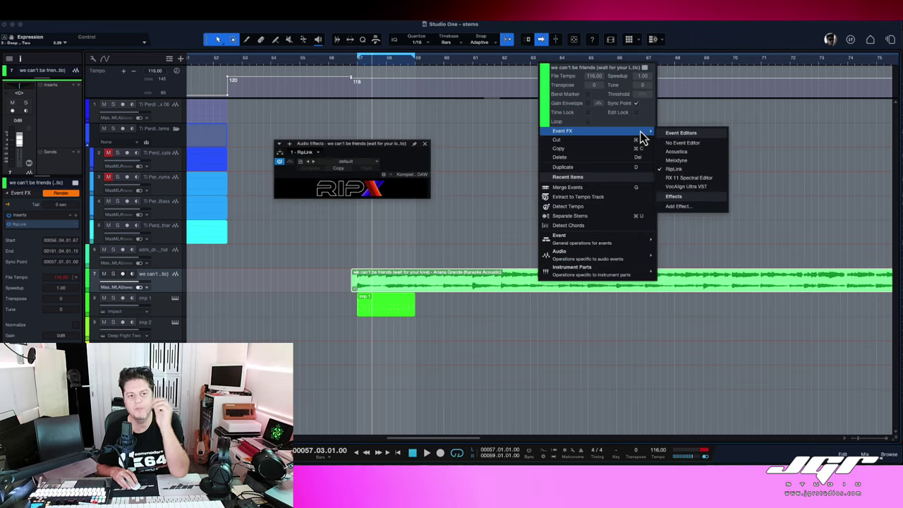
Assign Acoustica as the event editor for the "we can't be friends" event, inspect its waveform around the two-minute mark, and close the editor
{"action": "left_click", "coordinate": [677, 153]}
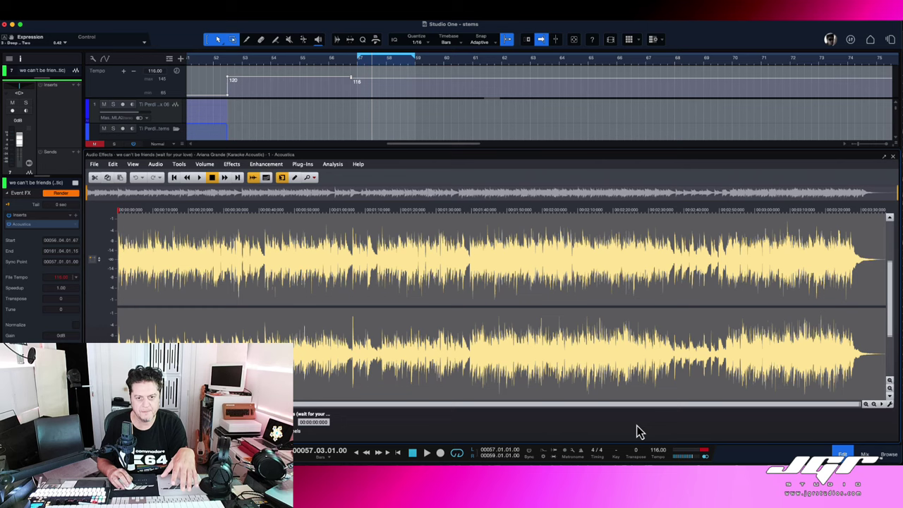
{"action": "left_click", "coordinate": [545, 361]}
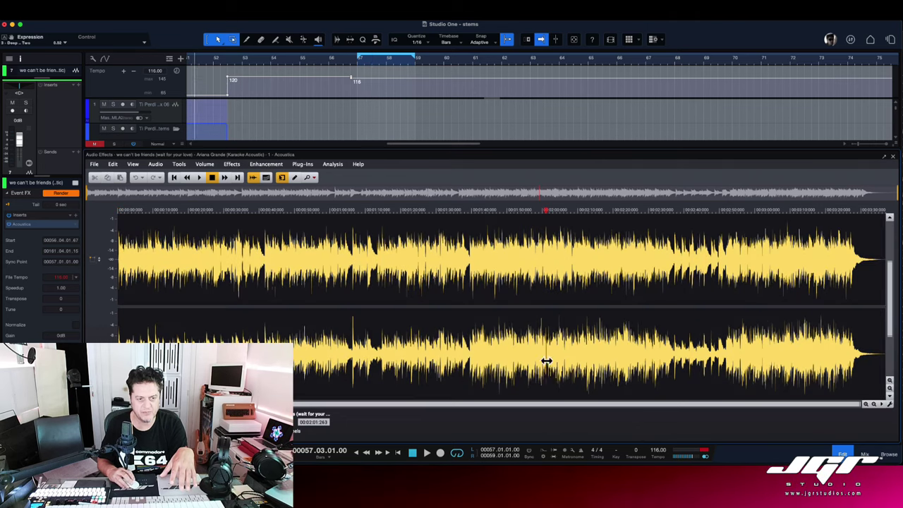
{"action": "left_click_drag", "start_coordinate": [539, 366], "coordinate": [527, 354]}
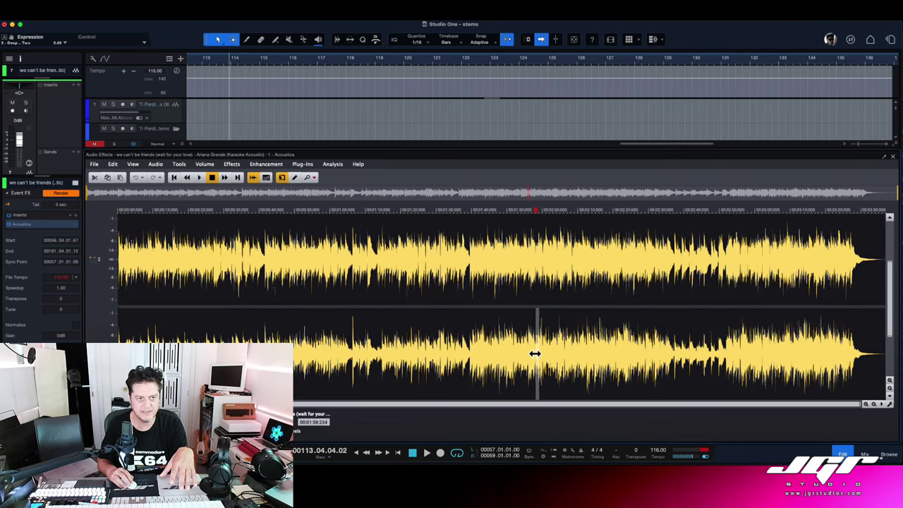
{"action": "left_click", "coordinate": [557, 359]}
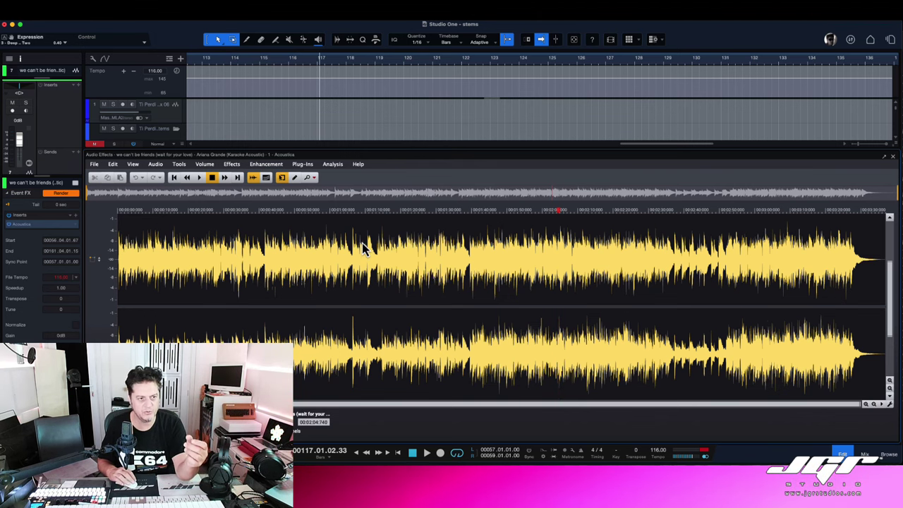
{"action": "scroll", "coordinate": [362, 246], "scroll_direction": "up", "scroll_amount": 1}
{"action": "scroll", "coordinate": [362, 246], "scroll_direction": "right", "scroll_amount": 3}
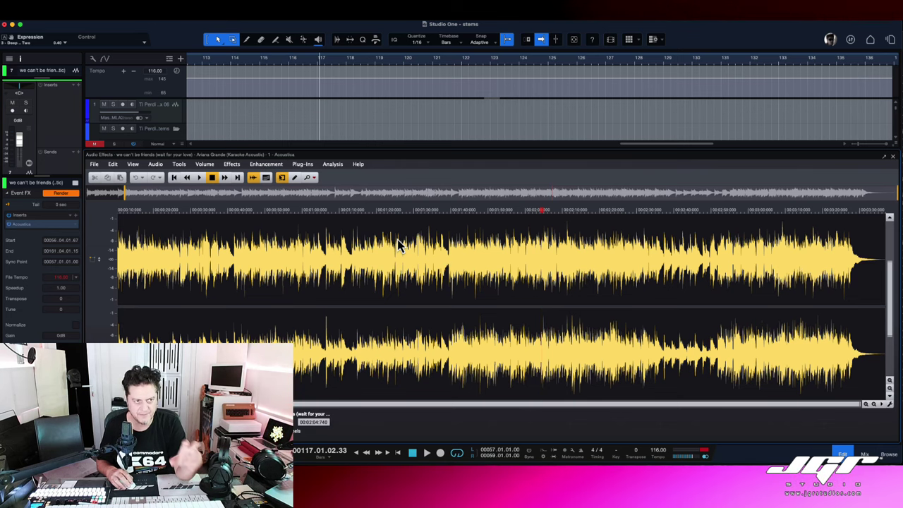
{"action": "key", "text": "F2"}
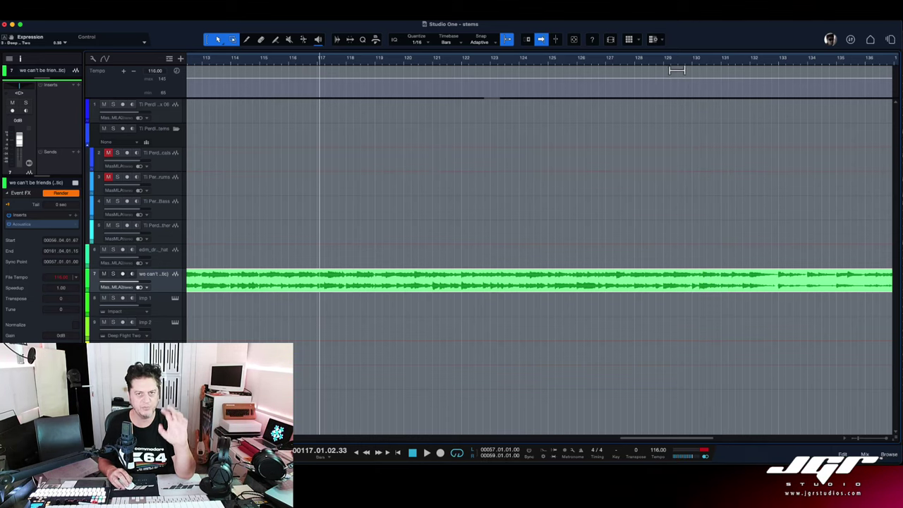
Examine the Ti Perdi Mix 06 stems at a larger track height, selecting the Vocals and Drums events and clearing the selection
{"action": "scroll", "coordinate": [719, 123], "scroll_direction": "left", "scroll_amount": 20}
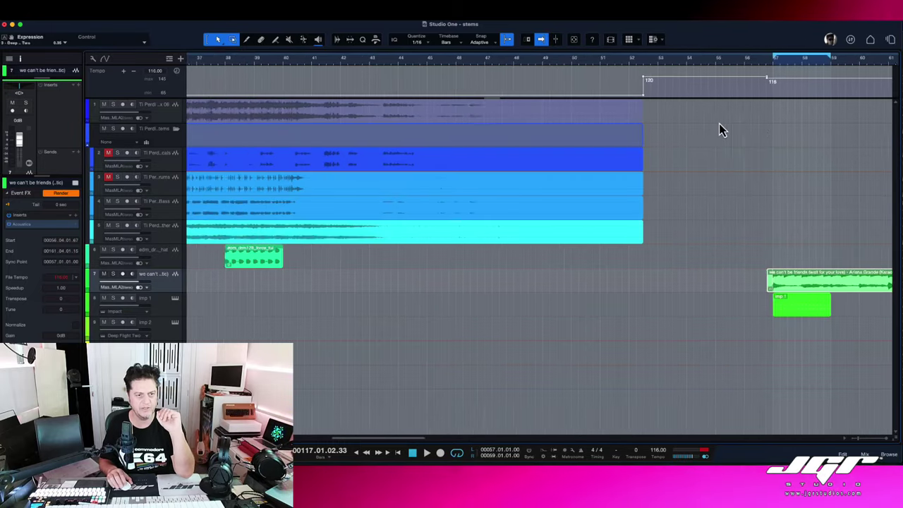
{"action": "scroll", "coordinate": [671, 119], "scroll_direction": "down", "scroll_amount": 8}
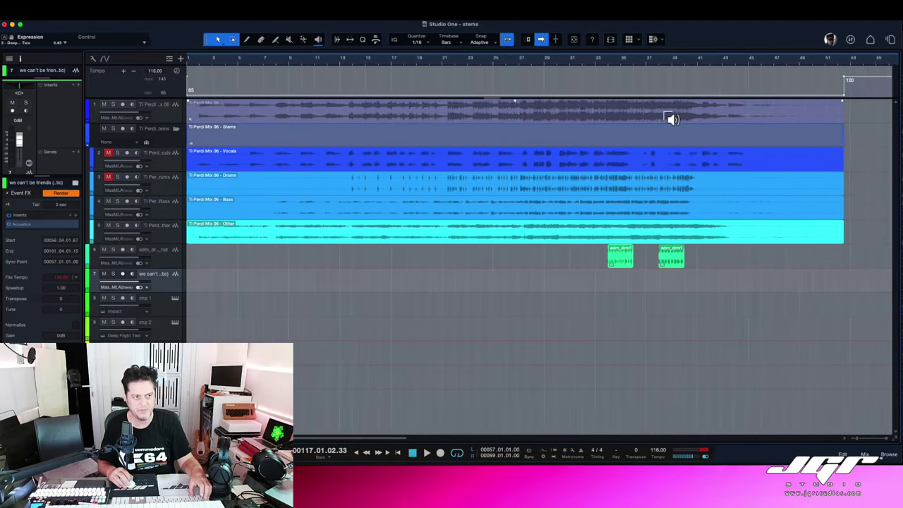
{"action": "left_click", "coordinate": [577, 169]}
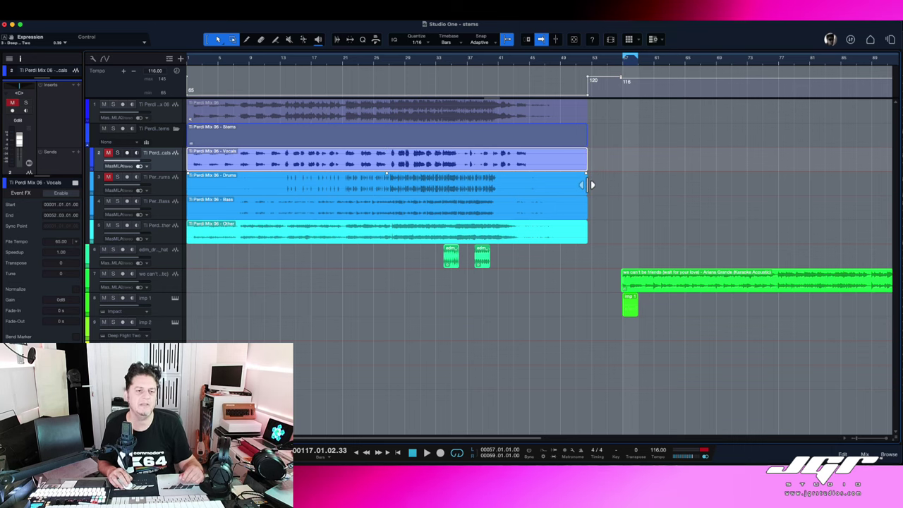
{"action": "scroll", "coordinate": [593, 189], "scroll_direction": "up", "scroll_amount": 1}
{"action": "scroll", "coordinate": [596, 191], "scroll_direction": "up", "scroll_amount": 5}
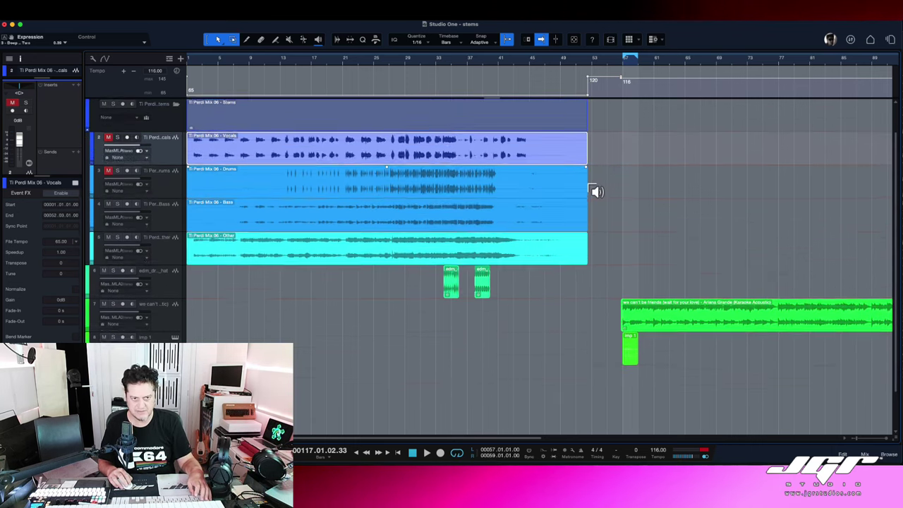
{"action": "mouse_move", "coordinate": [591, 165]}
{"action": "left_mouse_down"}
{"action": "mouse_move", "coordinate": [564, 165]}
{"action": "mouse_move", "coordinate": [592, 164]}
{"action": "left_mouse_up"}
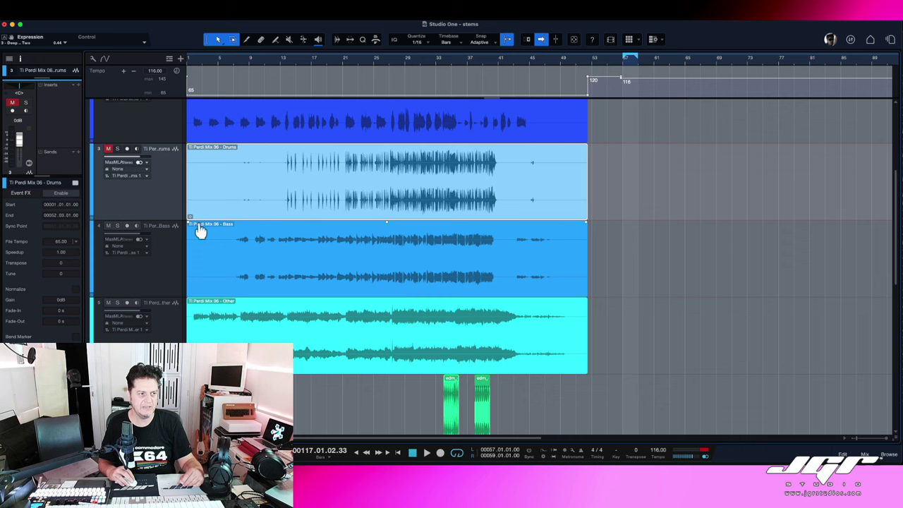
{"action": "left_click", "coordinate": [630, 197]}
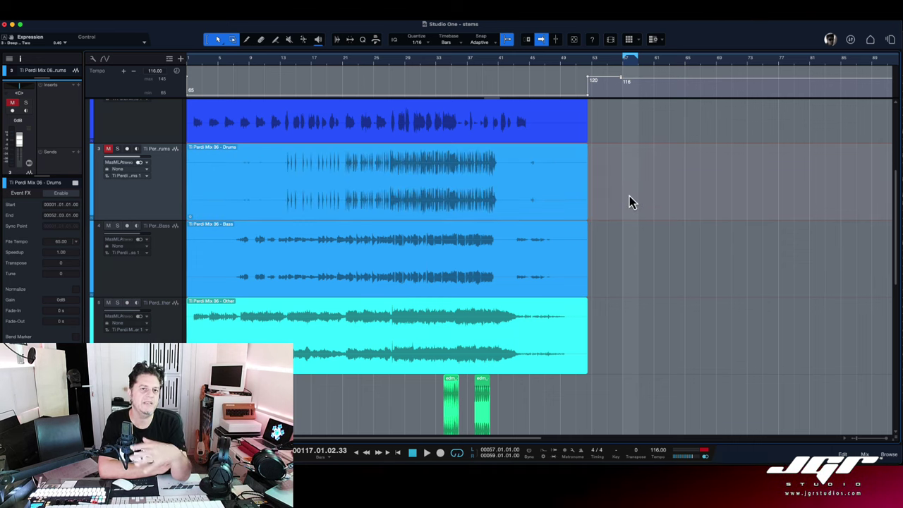